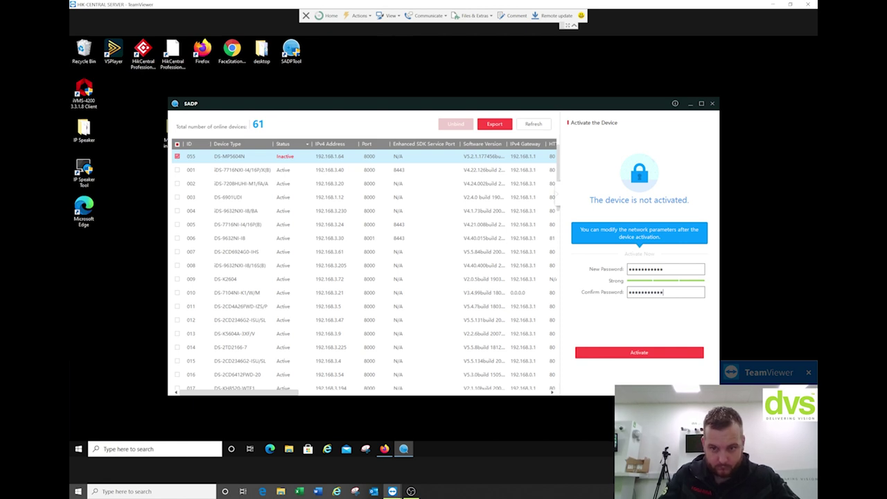
Activate the DS-MP5604N recorder and enter IP 192.168.3.28 with gateway 192.168.3.1.
{"action": "left_click", "coordinate": [643, 350]}
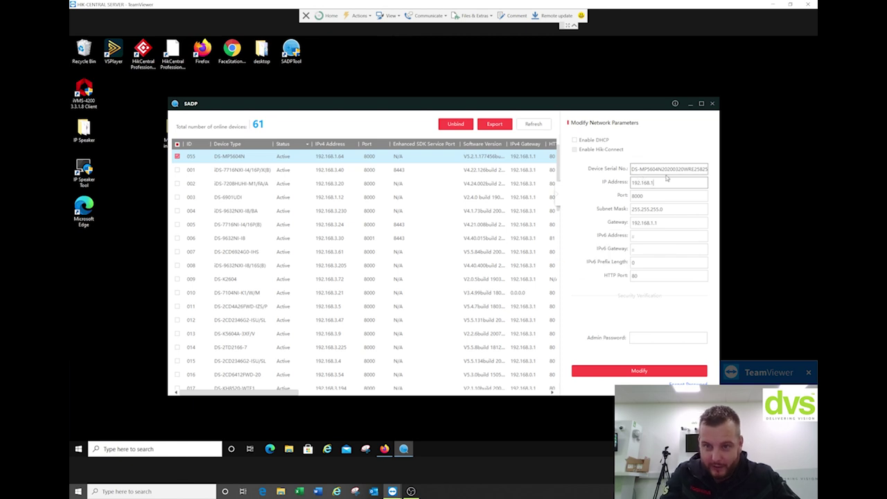
{"action": "type", "text": "8"}
{"action": "key", "text": "Tab"}
{"action": "type", "text": "192.168.3."}
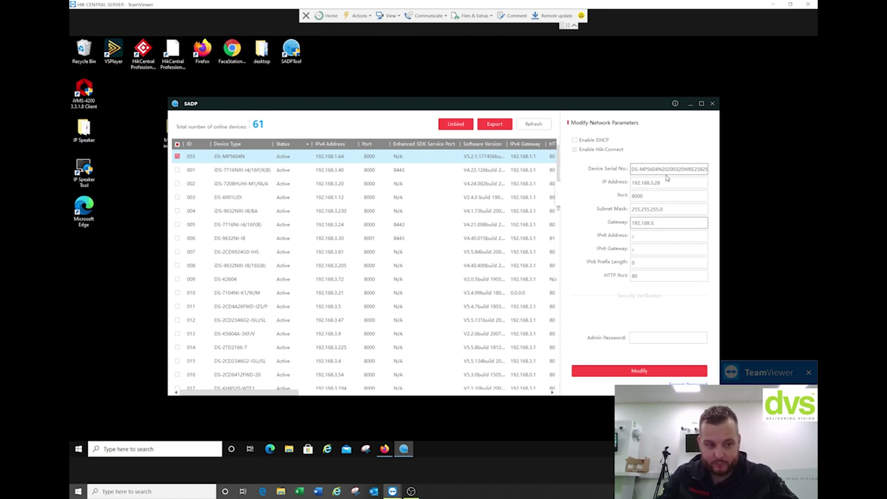
{"action": "type", "text": "2"}
{"action": "key", "text": "BackSpace"}
{"action": "type", "text": "1"}
Save the new network parameters with the admin password, then exit SADP.
{"action": "left_click", "coordinate": [650, 336]}
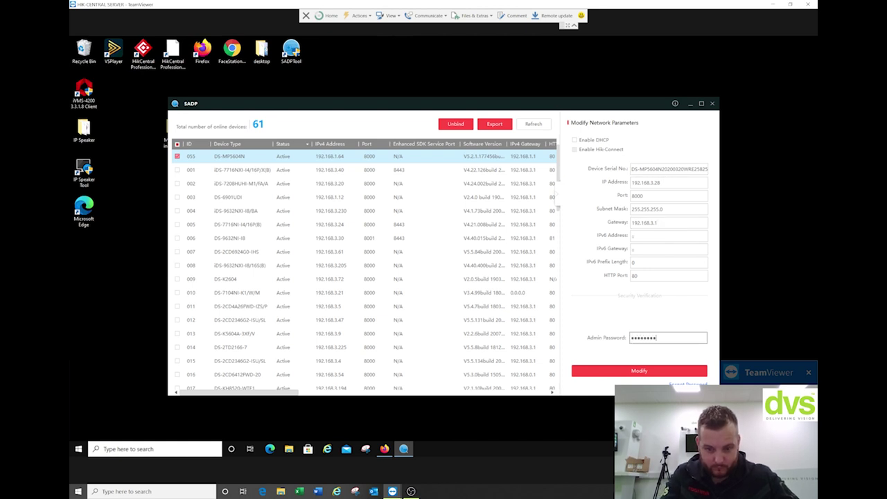
{"action": "left_click", "coordinate": [621, 367]}
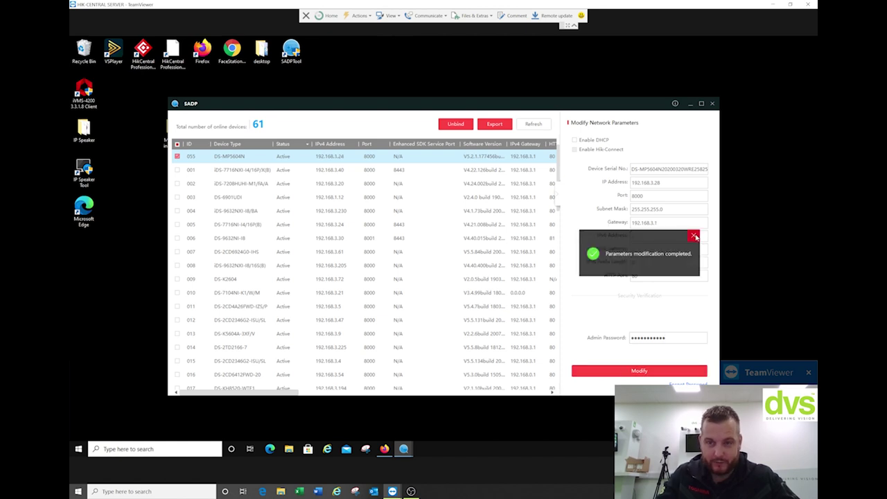
{"action": "left_click", "coordinate": [695, 236]}
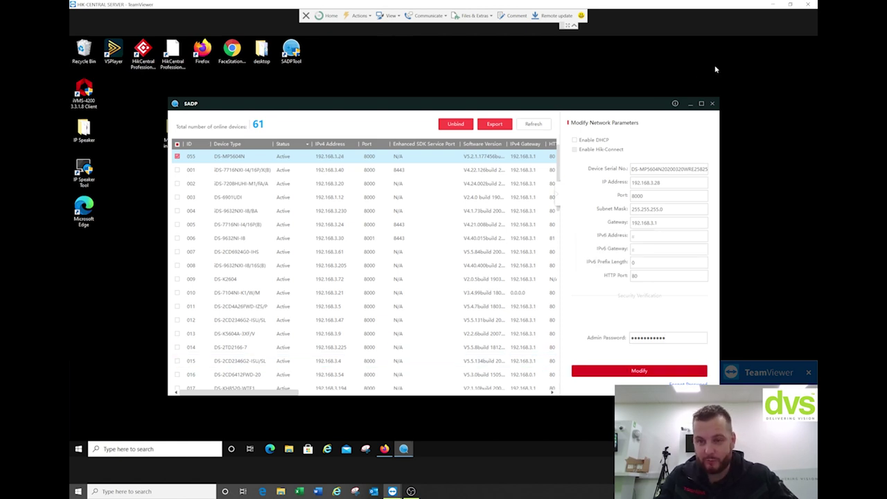
{"action": "left_click", "coordinate": [712, 103]}
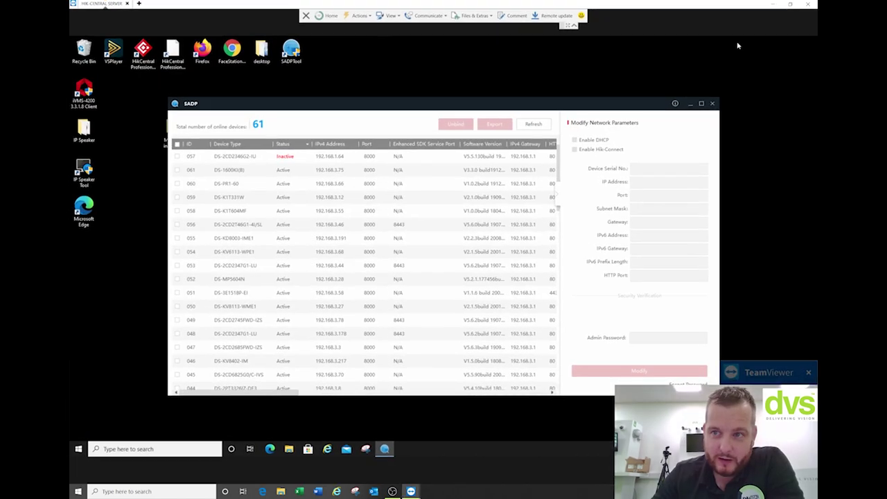
Maximise the remote desktop and tick, then untick, the DS-1600KI(B) device in SADP.
{"action": "left_click", "coordinate": [770, 15]}
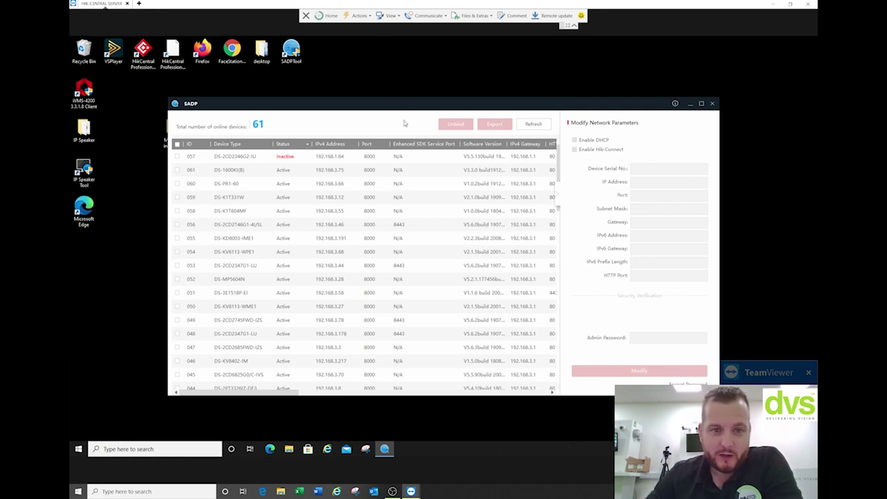
{"action": "left_click", "coordinate": [238, 156]}
{"action": "left_click", "coordinate": [265, 173]}
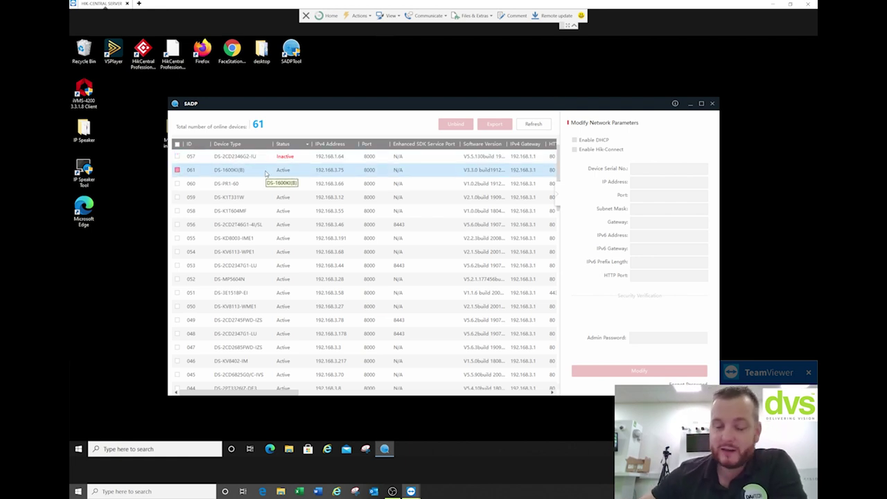
{"action": "left_click", "coordinate": [266, 174]}
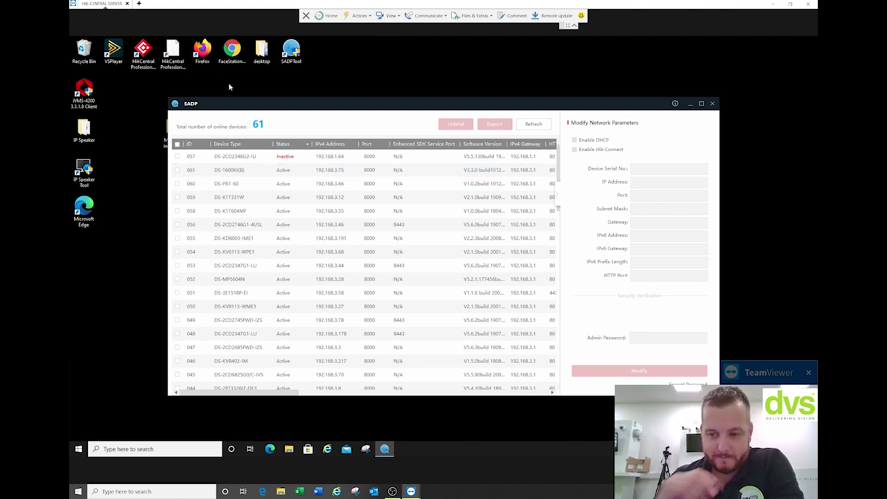
Activate the inactive DS-2CD2346G2-IU camera with a new confirmed password.
{"action": "left_click", "coordinate": [213, 156]}
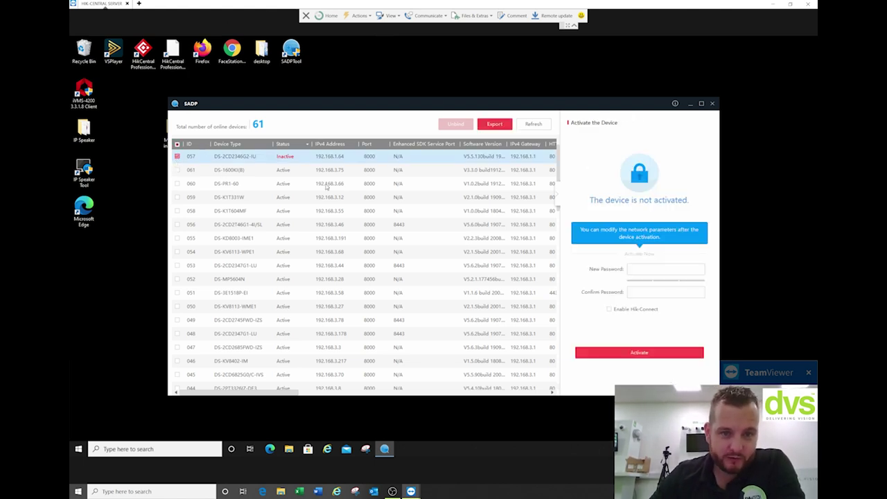
{"action": "type", "text": "**"}
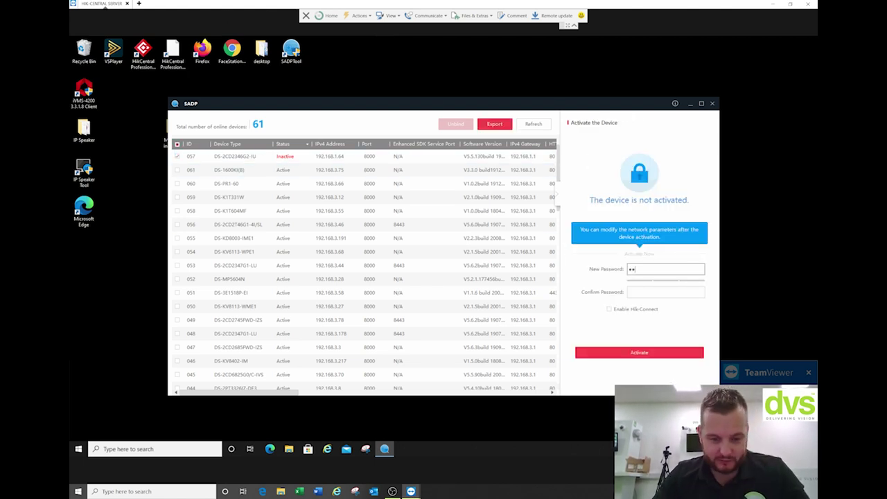
{"action": "type", "text": "*********"}
{"action": "key", "text": "Tab"}
{"action": "type", "text": "***********"}
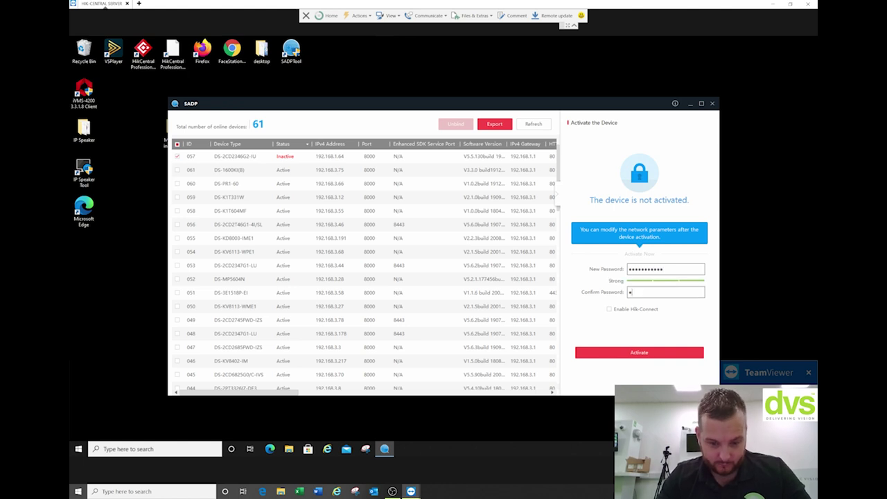
{"action": "left_click", "coordinate": [666, 354]}
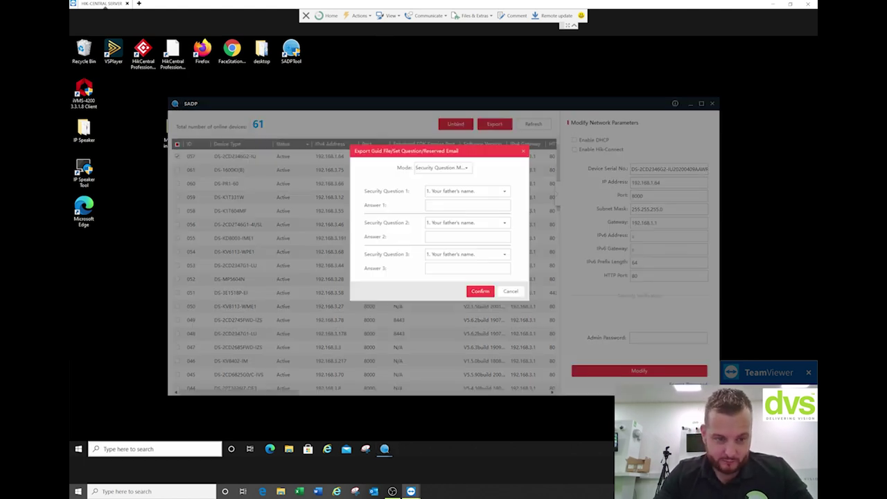
{"action": "left_click", "coordinate": [159, 450]}
Ping 192.168.3.29 in Command Prompt to confirm it's unused, then cancel SADP's GUID export dialog.
{"action": "type", "text": "cmd"}
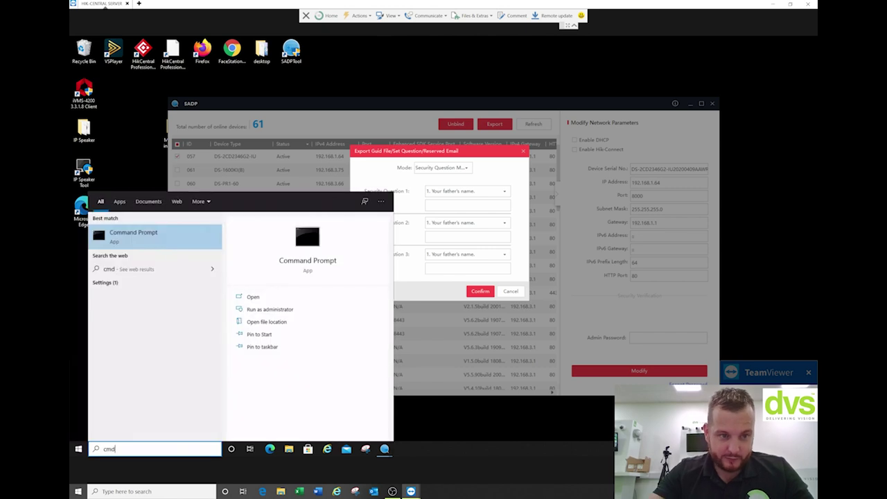
{"action": "left_click", "coordinate": [146, 244]}
{"action": "type", "text": "ping 192."}
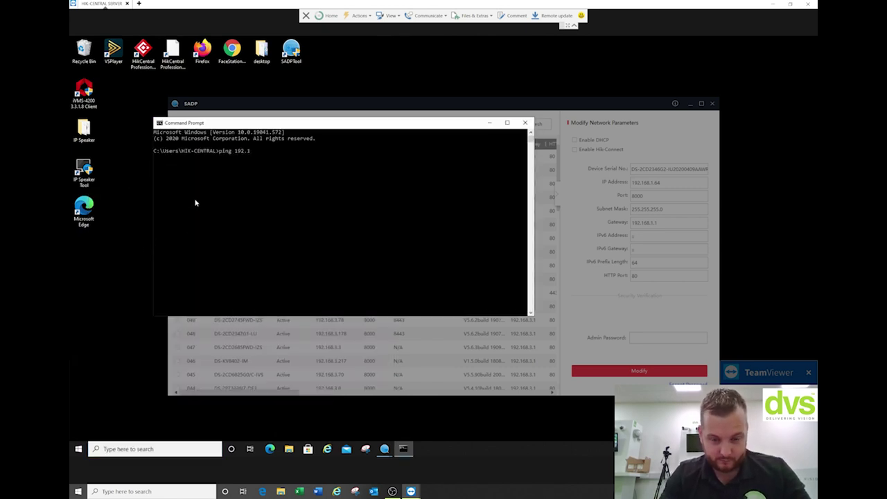
{"action": "type", "text": "168.3.29"}
{"action": "key", "text": "Return"}
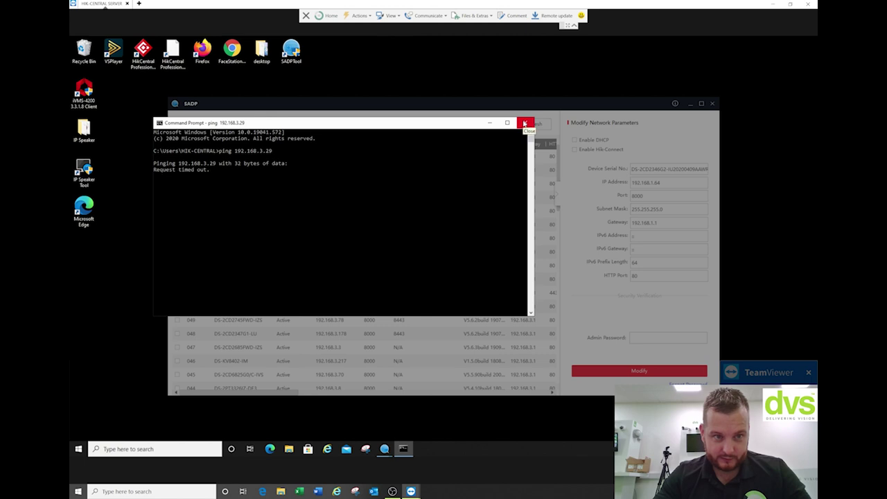
{"action": "left_click", "coordinate": [525, 123]}
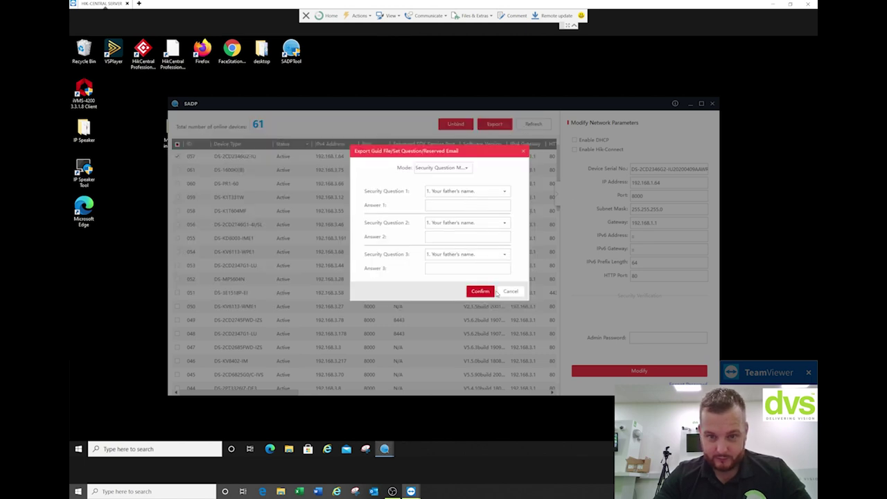
{"action": "left_click", "coordinate": [511, 291]}
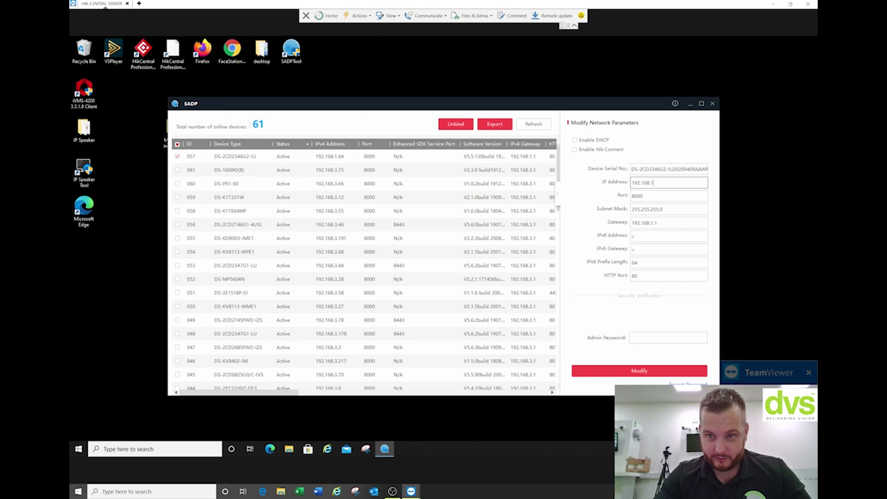
Set the DS-2CD2346G2-IU camera to IP 192.168.3.29, gateway 192.168.3.1, using the admin password.
{"action": "left_click", "coordinate": [657, 222]}
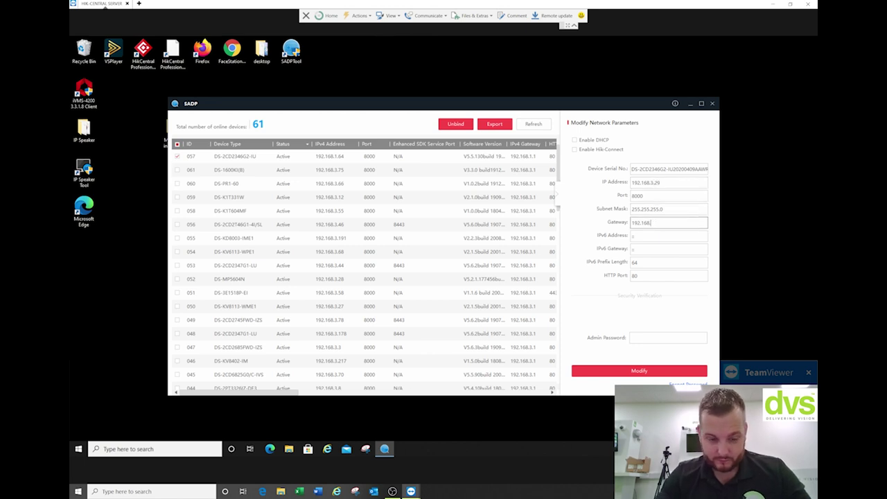
{"action": "left_click", "coordinate": [667, 337]}
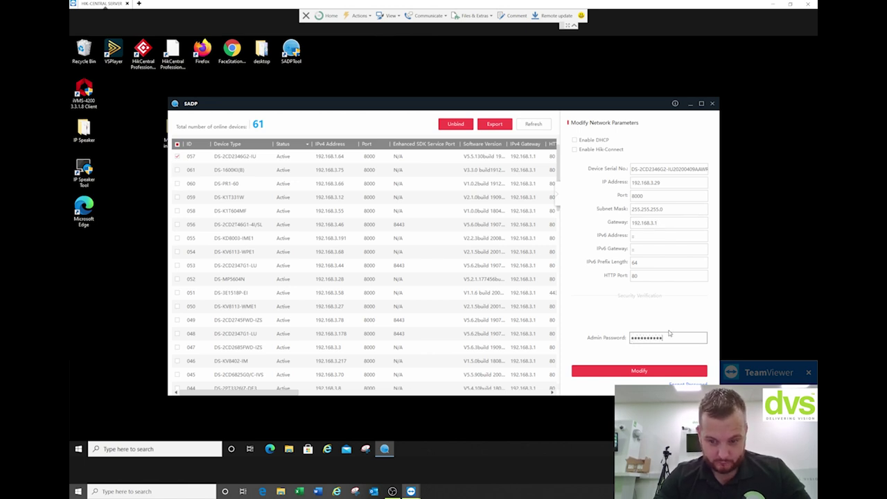
{"action": "left_click", "coordinate": [689, 371]}
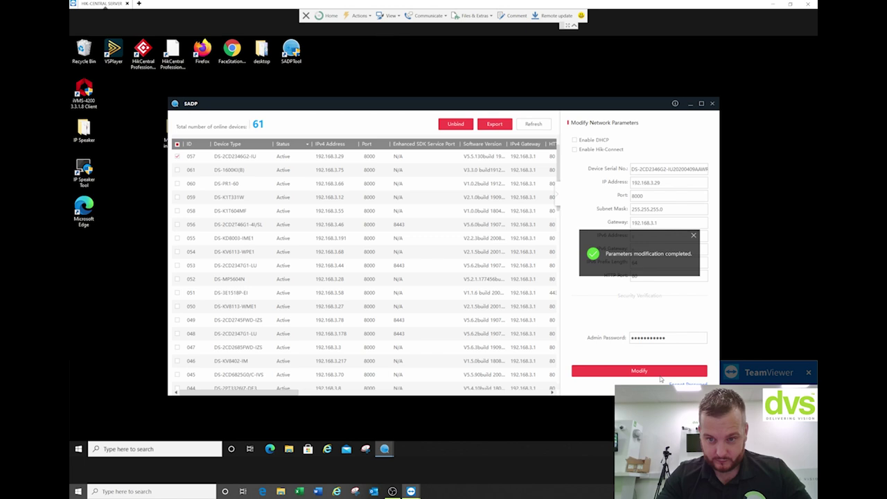
{"action": "left_click", "coordinate": [693, 236]}
{"action": "left_click", "coordinate": [327, 448]}
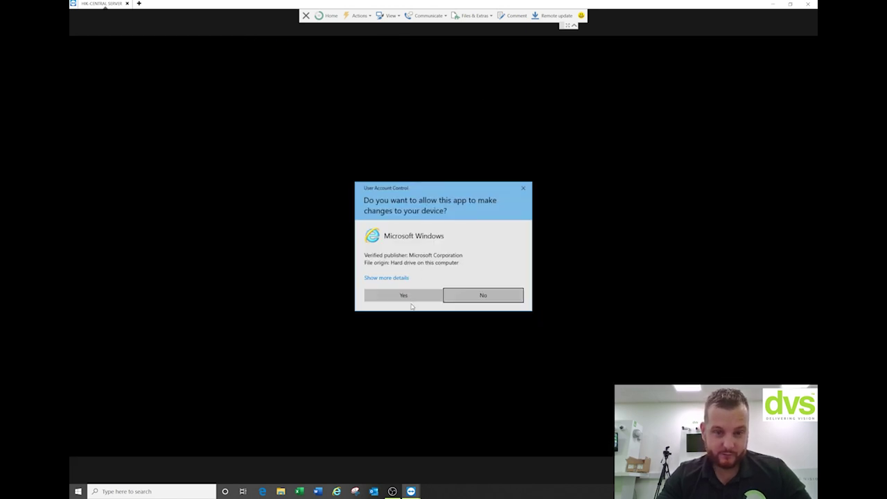
{"action": "left_click", "coordinate": [409, 296]}
{"action": "left_click", "coordinate": [201, 51]}
{"action": "left_click", "coordinate": [166, 61]}
{"action": "type", "text": "admin"}
{"action": "key", "text": "Tab"}
{"action": "type", "text": "••••••••••••"}
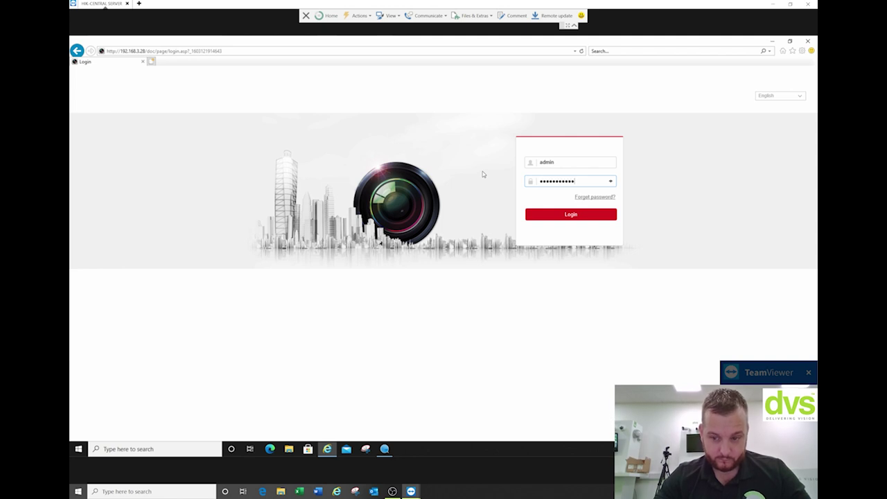
{"action": "key", "text": "Return"}
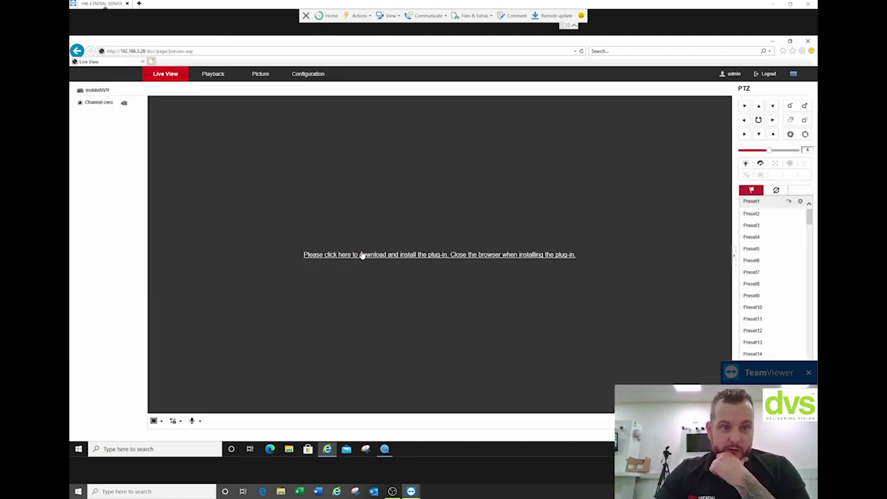
Download and install the MT Web Components live view plug-in.
{"action": "left_click", "coordinate": [361, 254]}
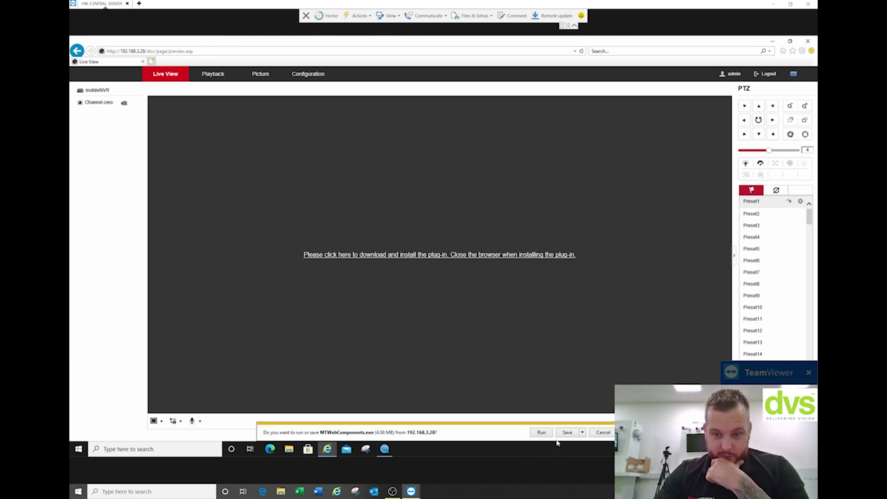
{"action": "left_click", "coordinate": [542, 432]}
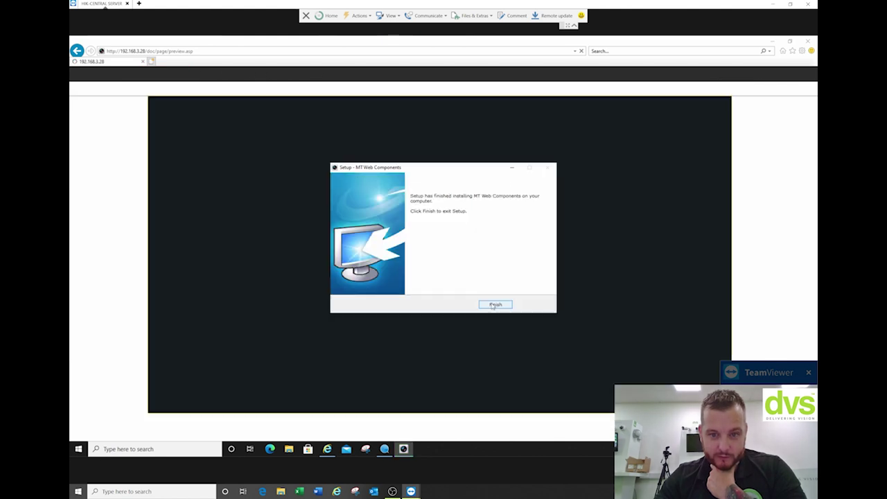
{"action": "left_click", "coordinate": [495, 303]}
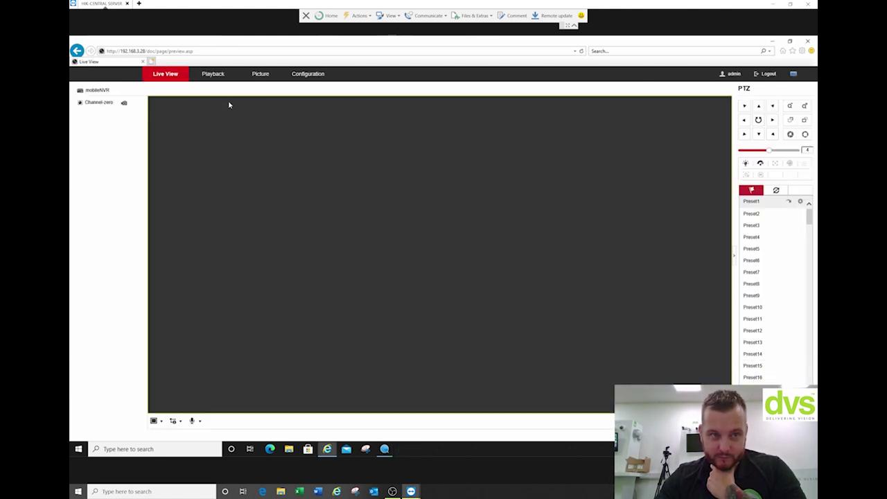
{"action": "left_click", "coordinate": [308, 75]}
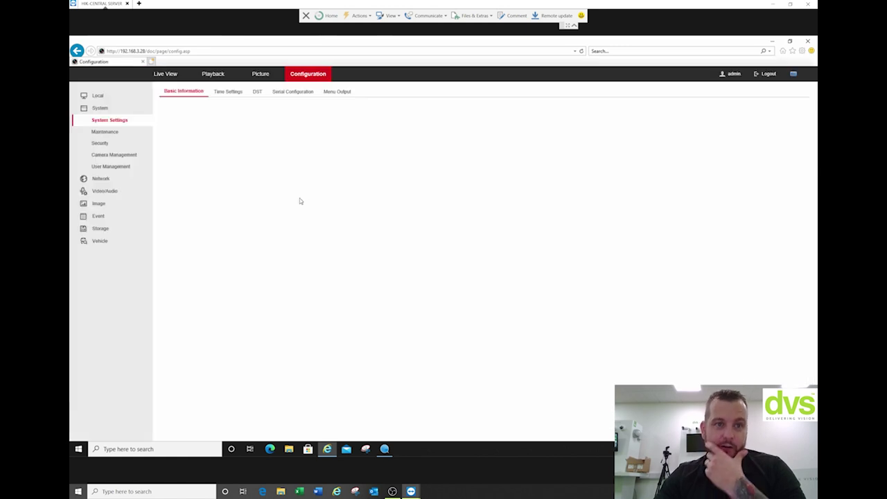
Sync the recorder's clock with the computer's time.
{"action": "left_click_drag", "start_coordinate": [261, 131], "coordinate": [227, 135]}
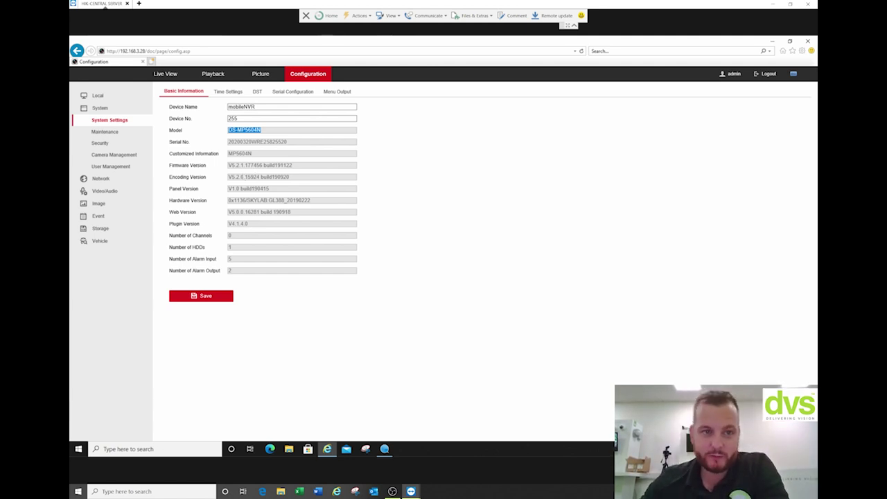
{"action": "left_click", "coordinate": [231, 92]}
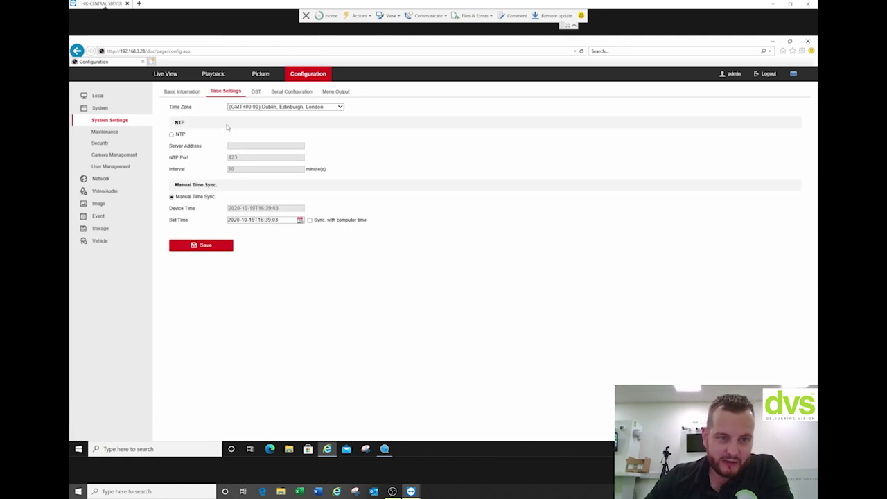
{"action": "left_click", "coordinate": [310, 220]}
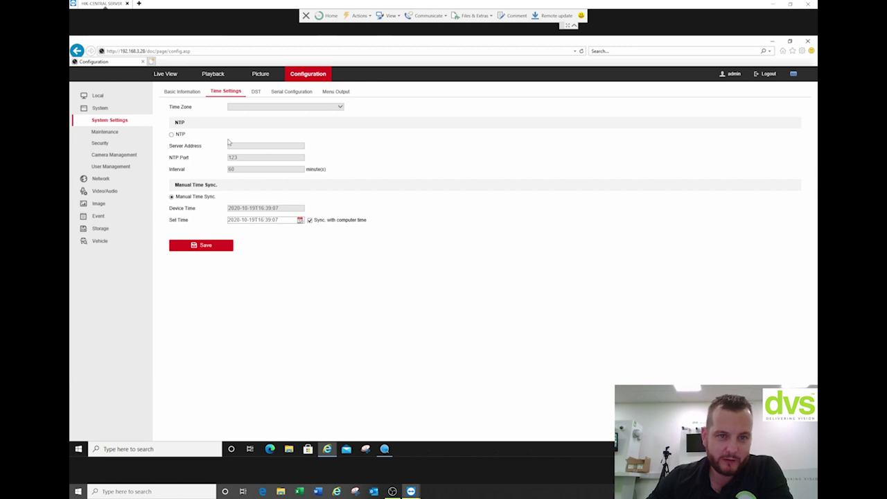
Set the COM serial port mode to EXT.DEV at 9600 baud.
{"action": "left_click", "coordinate": [291, 91]}
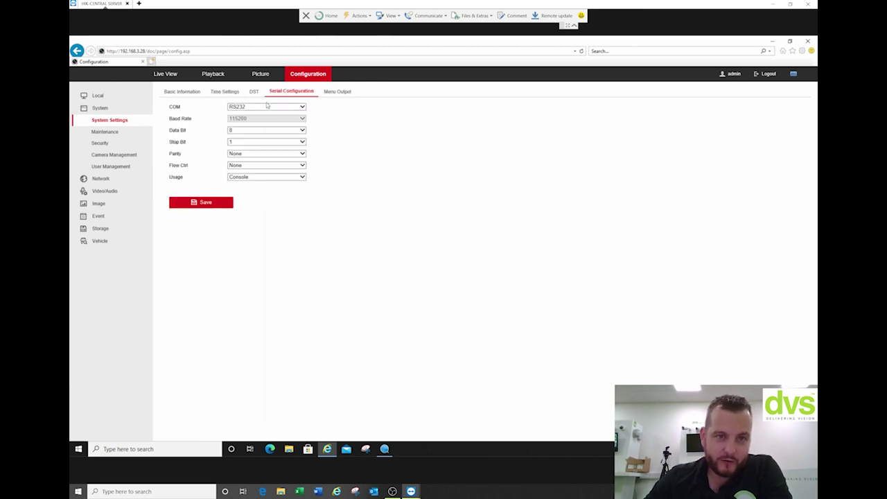
{"action": "left_click", "coordinate": [257, 108]}
{"action": "left_click", "coordinate": [253, 113]}
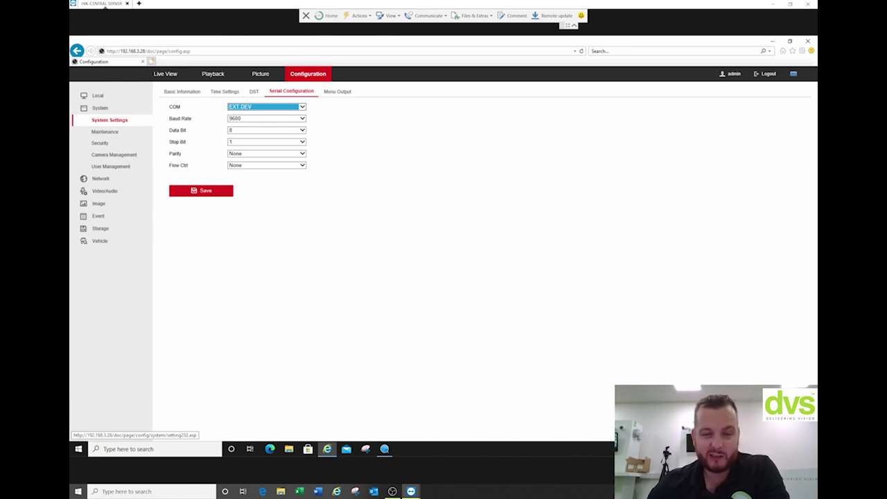
{"action": "left_click", "coordinate": [126, 137]}
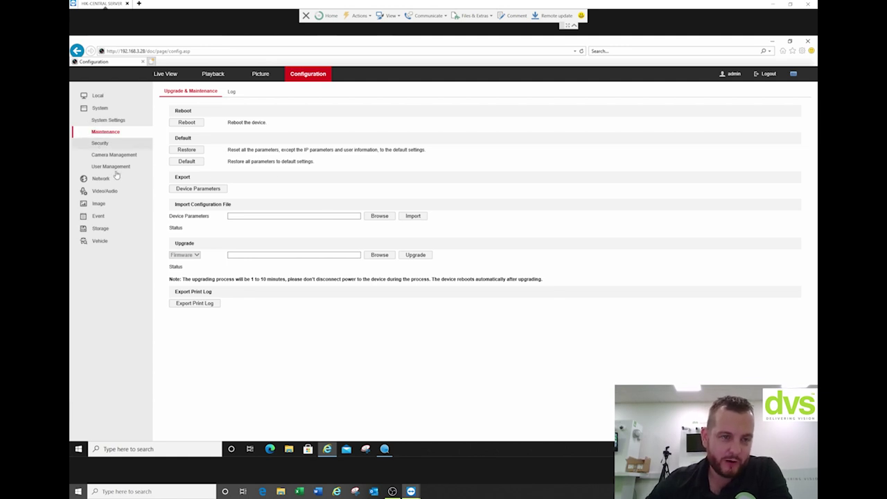
Open Security > Camera Management to list the not-yet-added IP cameras such as 192.168.3.29.
{"action": "left_click", "coordinate": [119, 144]}
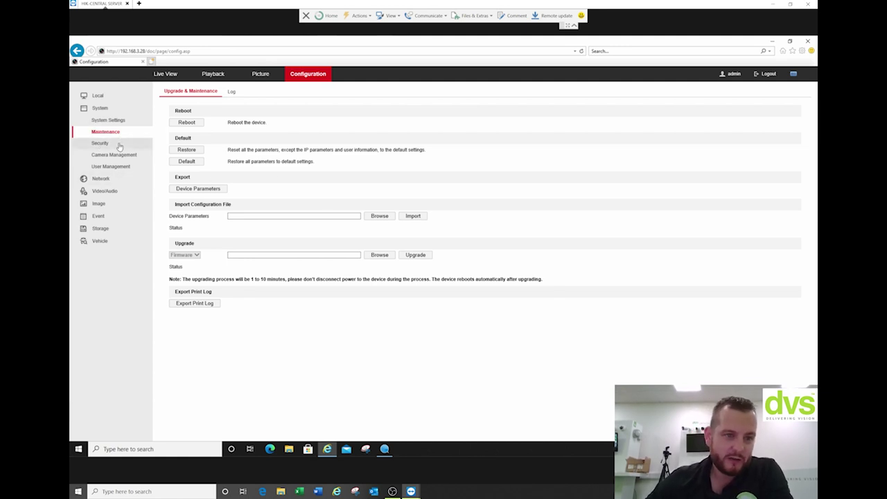
{"action": "left_click", "coordinate": [98, 154]}
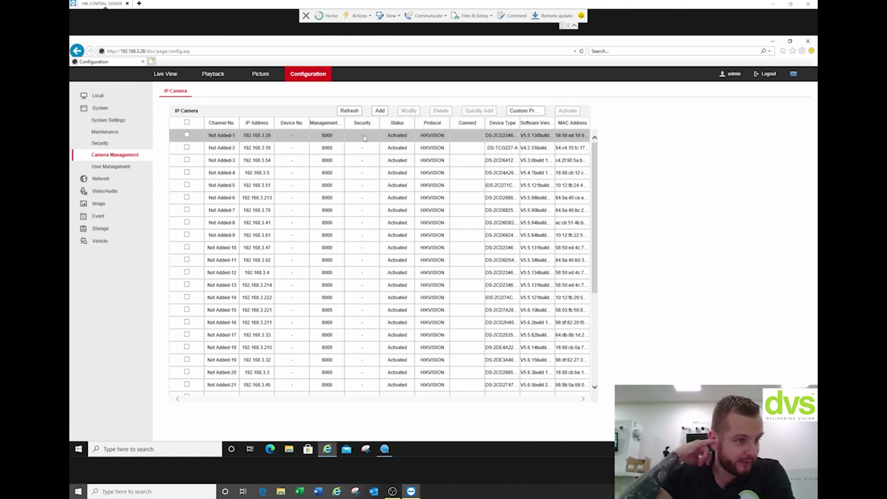
Add the 192.168.3.29 camera, entering and confirming its password.
{"action": "left_click", "coordinate": [187, 135]}
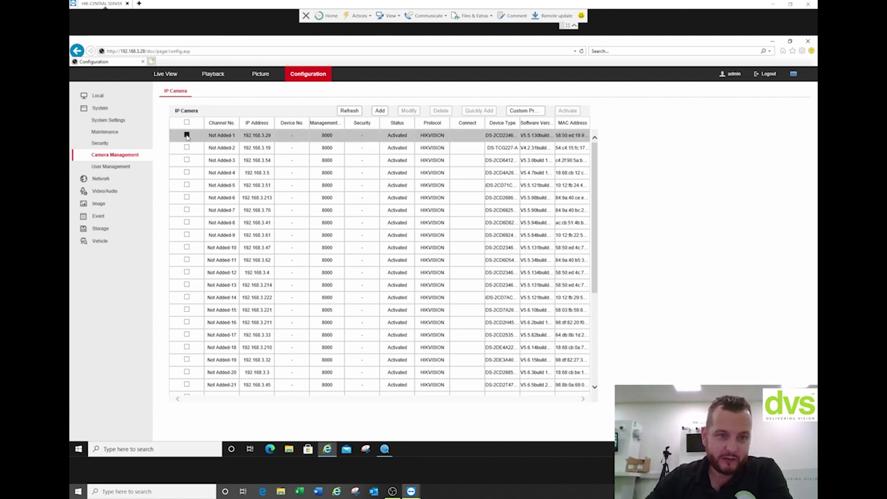
{"action": "left_click", "coordinate": [382, 111]}
{"action": "left_click_drag", "start_coordinate": [485, 228], "coordinate": [418, 229]}
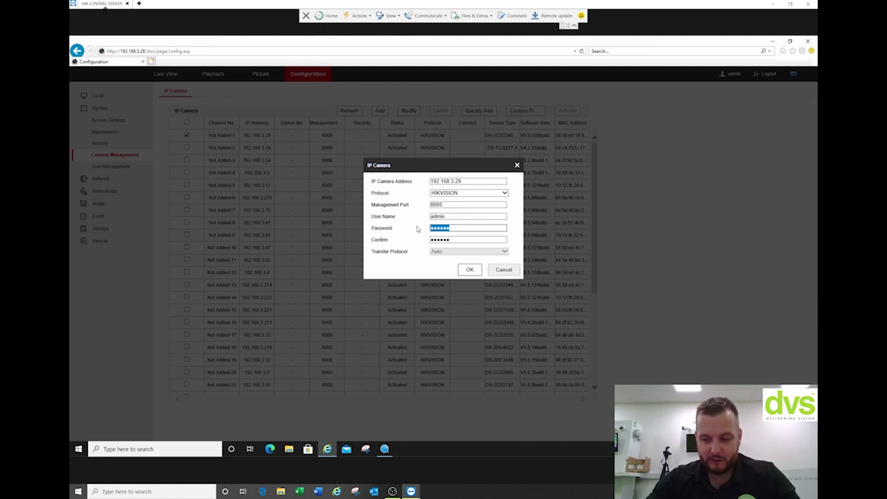
{"action": "type", "text": "aaaaaaaa"}
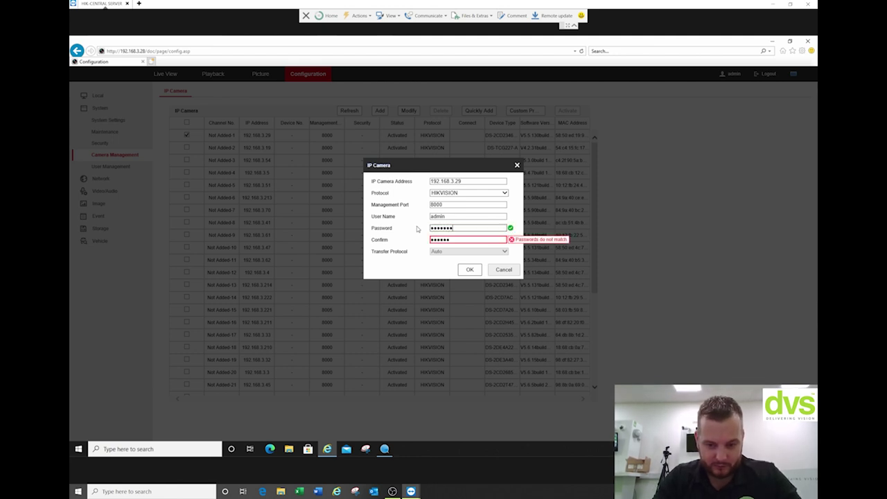
{"action": "key", "text": "Tab"}
{"action": "type", "text": "aaaaaa"}
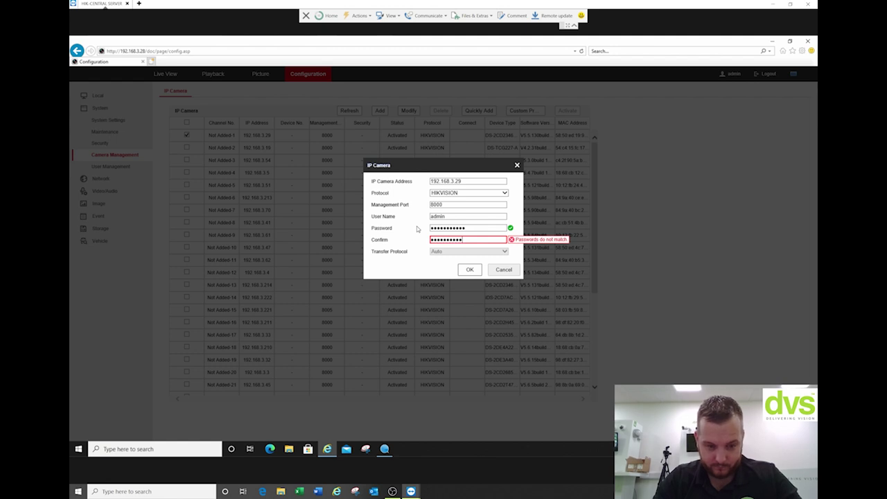
{"action": "type", "text": "a"}
{"action": "left_click", "coordinate": [470, 270]}
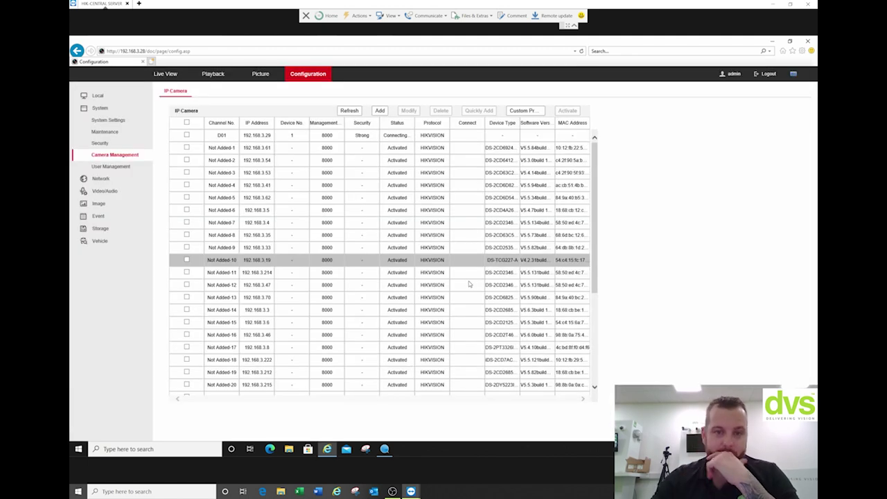
Reload the IP camera list and check the added camera's web page.
{"action": "left_click", "coordinate": [119, 167]}
{"action": "left_click", "coordinate": [118, 155]}
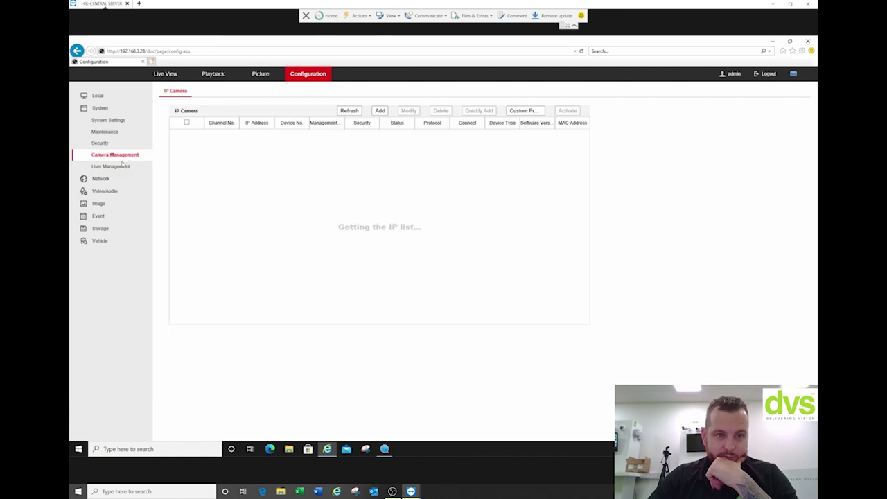
{"action": "left_click", "coordinate": [124, 167]}
{"action": "left_click", "coordinate": [121, 156]}
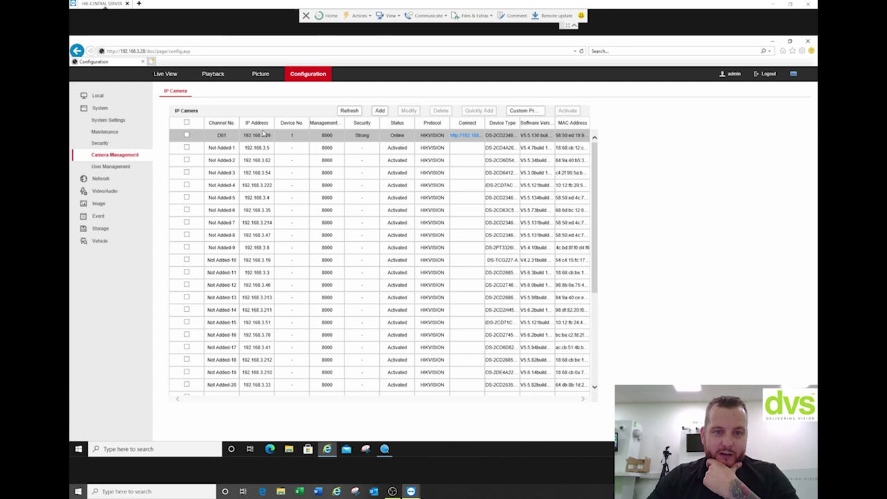
{"action": "left_click", "coordinate": [465, 136]}
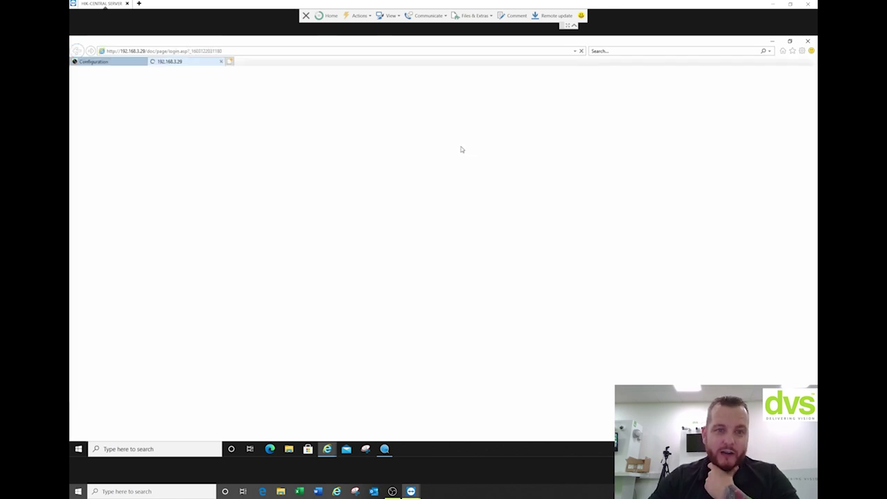
{"action": "left_click", "coordinate": [221, 61]}
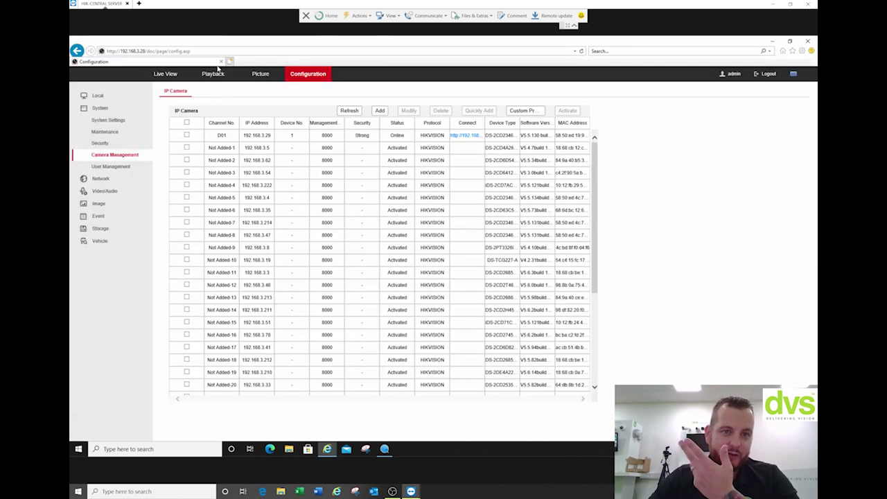
Refresh the list until 192.168.3.29 shows Online as D01, then go to Live View.
{"action": "left_click", "coordinate": [112, 167]}
{"action": "left_click", "coordinate": [115, 155]}
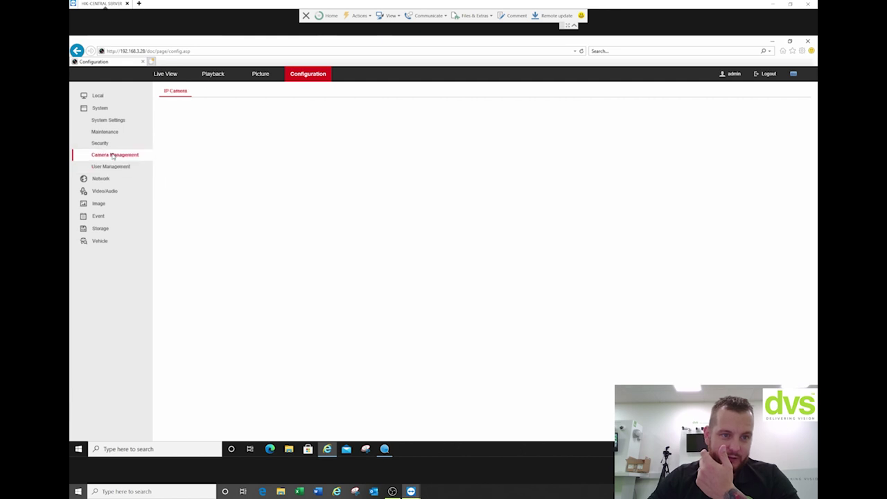
{"action": "left_click", "coordinate": [349, 111]}
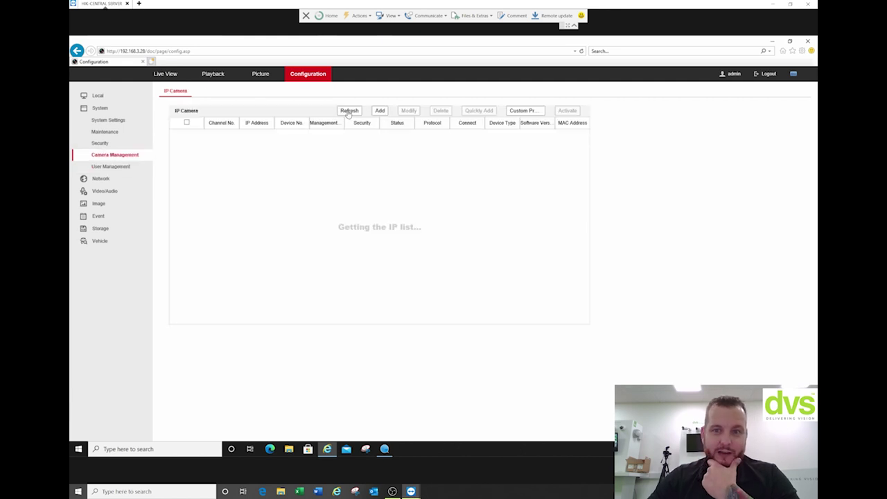
{"action": "left_click", "coordinate": [337, 145]}
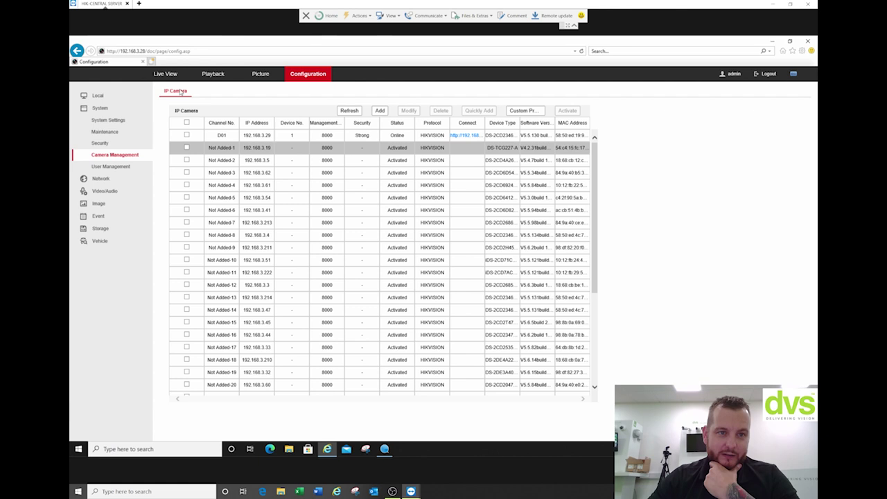
{"action": "left_click", "coordinate": [214, 184]}
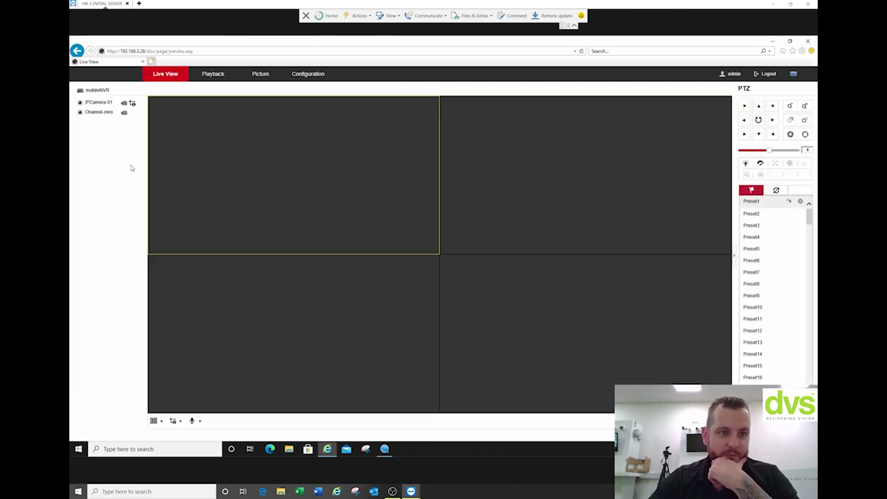
Play IPCamera 01 live, then go to the Network settings showing IPv4 192.168.3.28.
{"action": "double_click", "coordinate": [101, 104]}
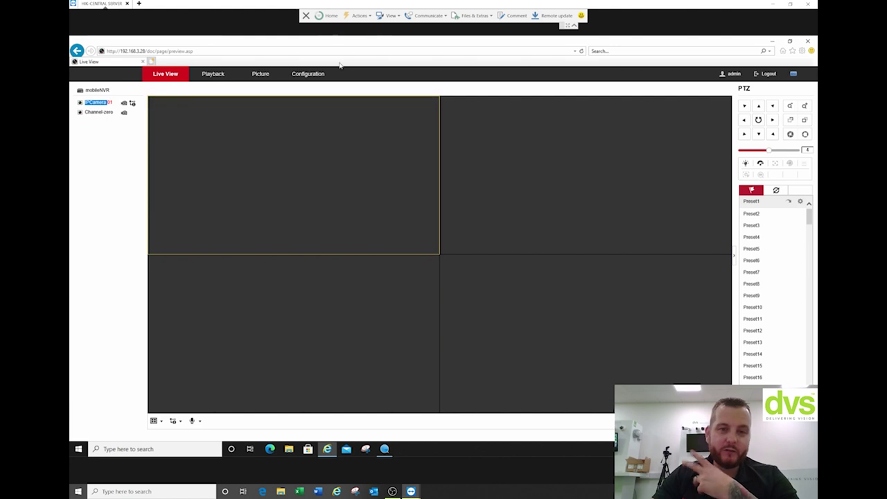
{"action": "left_click", "coordinate": [315, 75]}
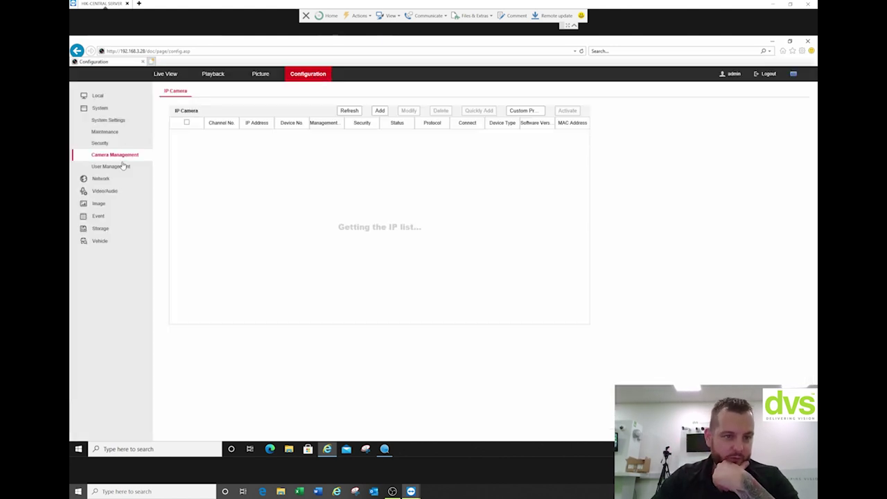
{"action": "left_click", "coordinate": [119, 168]}
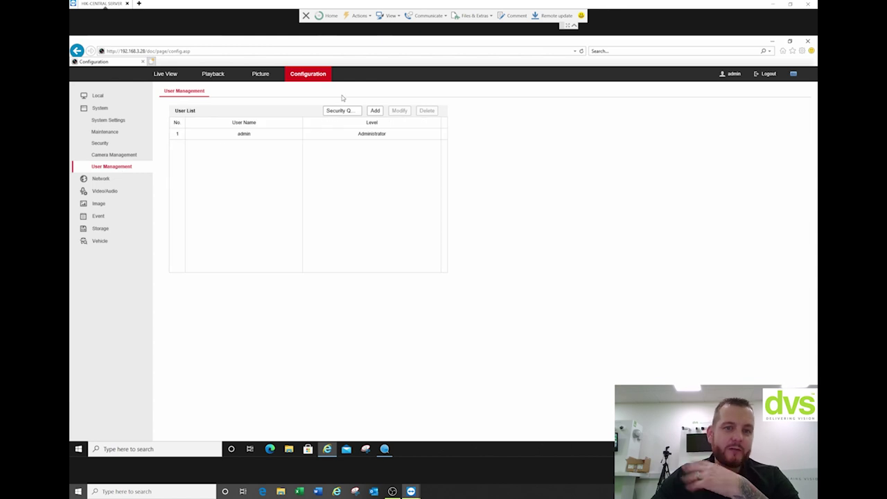
{"action": "left_click", "coordinate": [104, 179]}
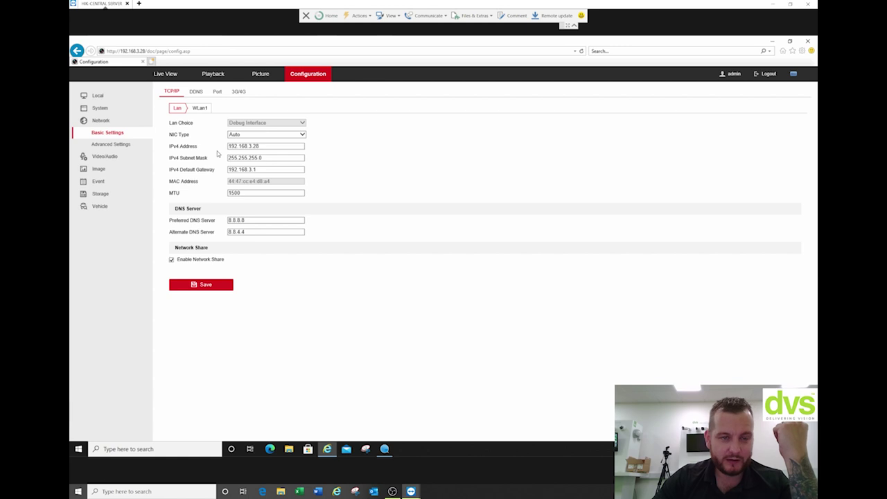
Review the WLan1, DDNS and Port tabs, ending on 3G/4G showing USIM valid and Dial Success.
{"action": "left_click", "coordinate": [200, 108]}
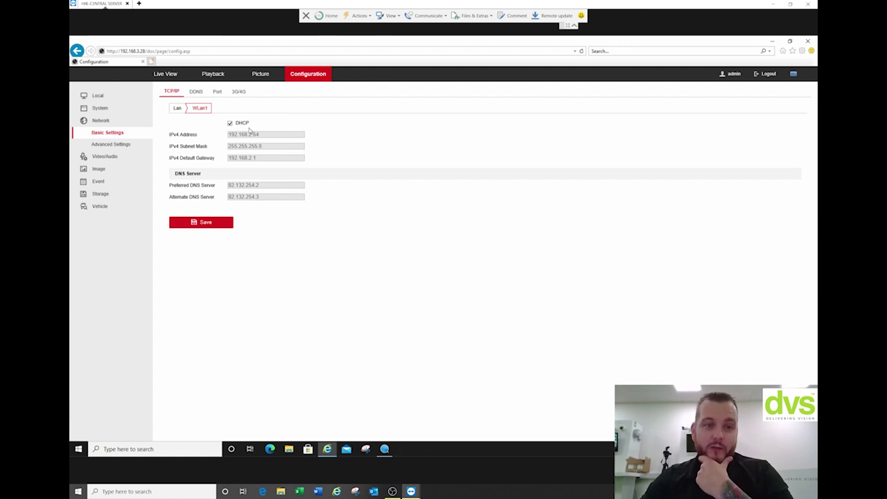
{"action": "left_click", "coordinate": [196, 92]}
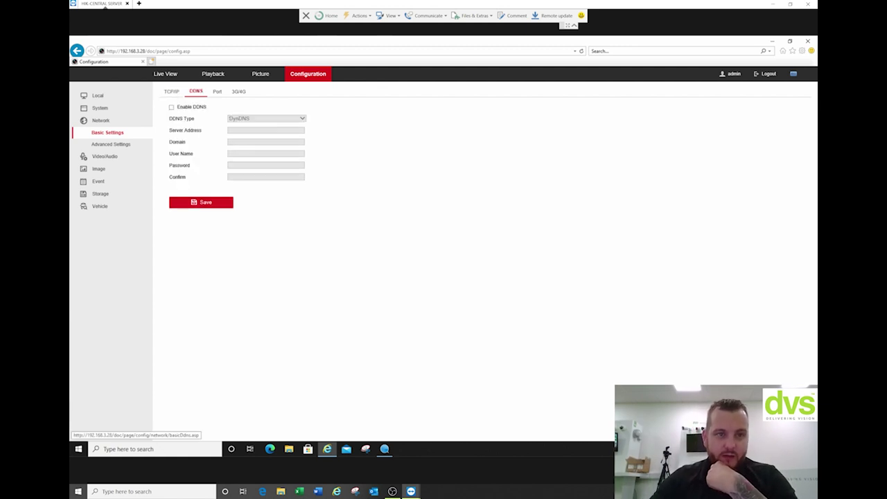
{"action": "left_click", "coordinate": [217, 92]}
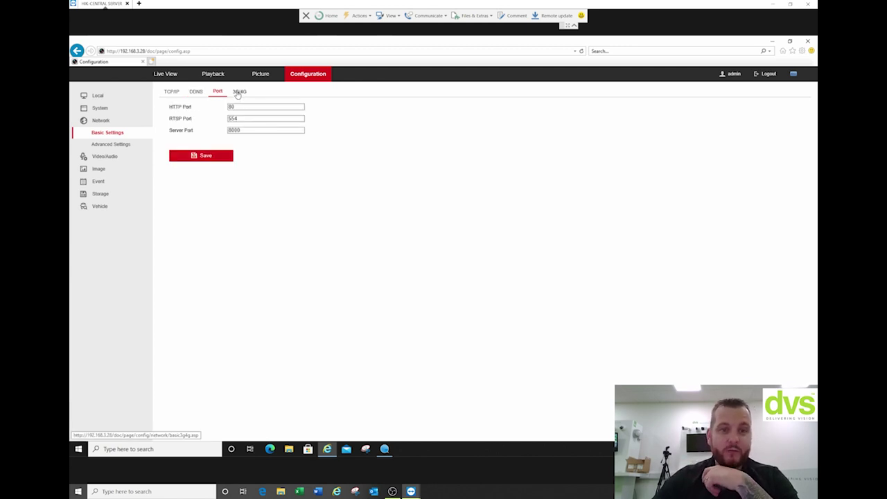
{"action": "left_click", "coordinate": [239, 93]}
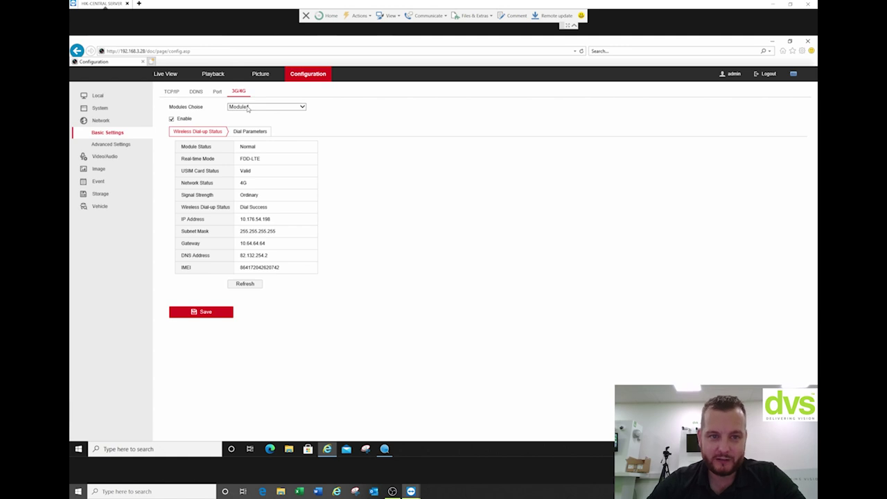
Open the 3G/4G dial parameters, keep Network Mode on Automatic, and minimize the browser.
{"action": "left_click", "coordinate": [262, 107]}
{"action": "left_click", "coordinate": [346, 109]}
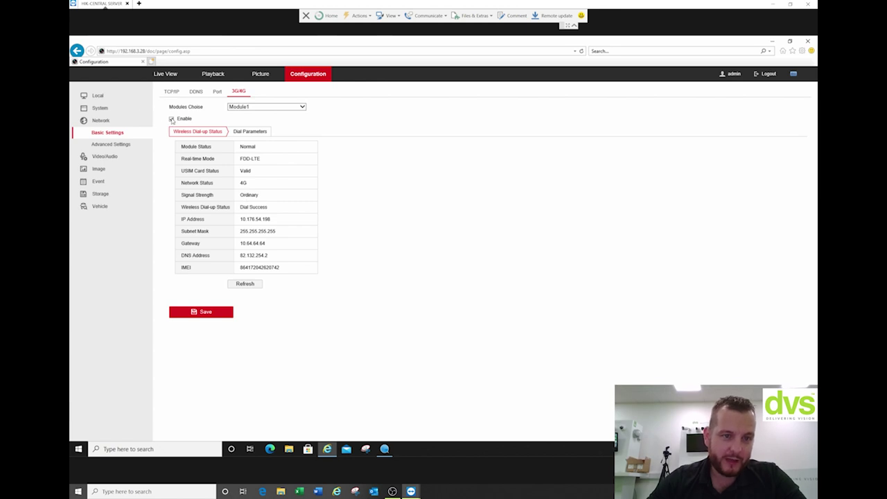
{"action": "left_click", "coordinate": [241, 138]}
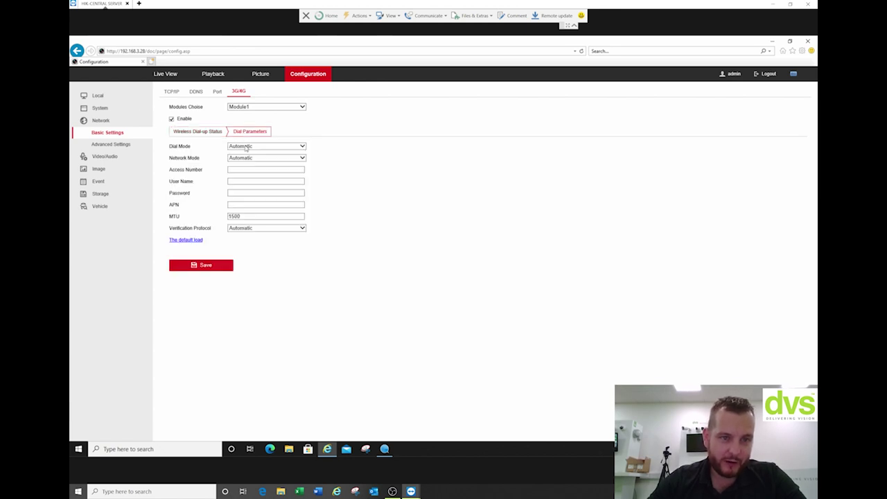
{"action": "left_click", "coordinate": [245, 147]}
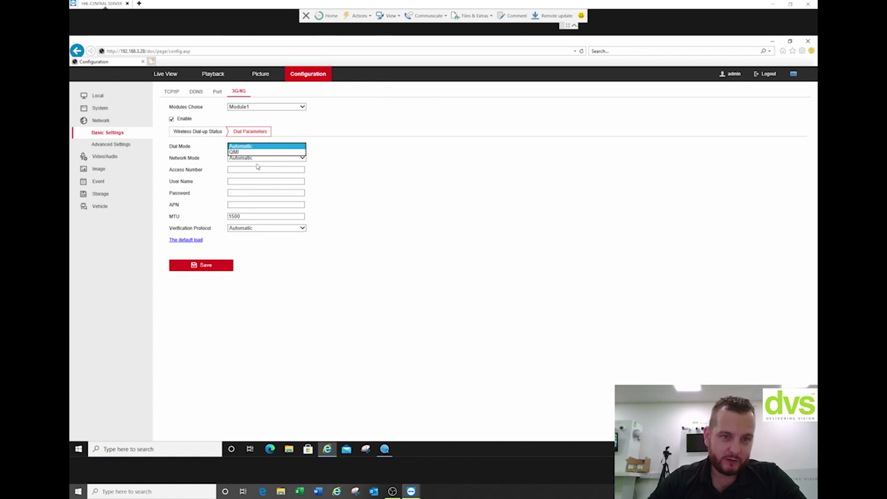
{"action": "left_click", "coordinate": [243, 159]}
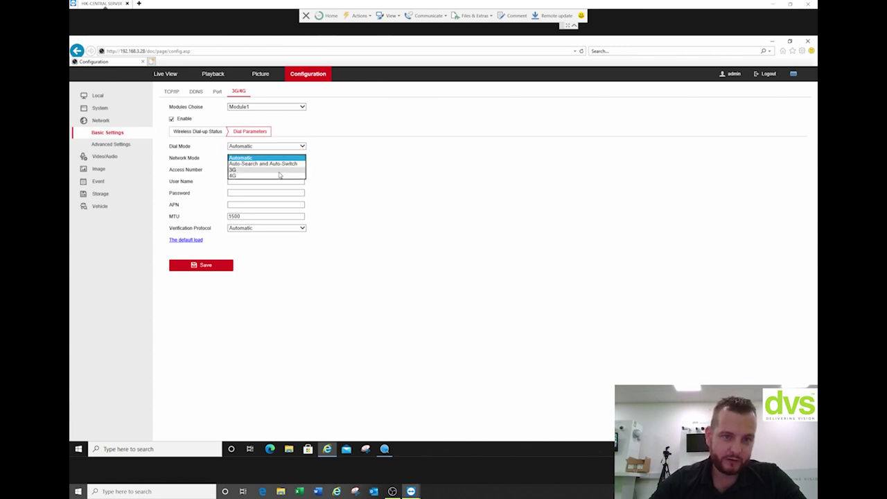
{"action": "left_click", "coordinate": [406, 179]}
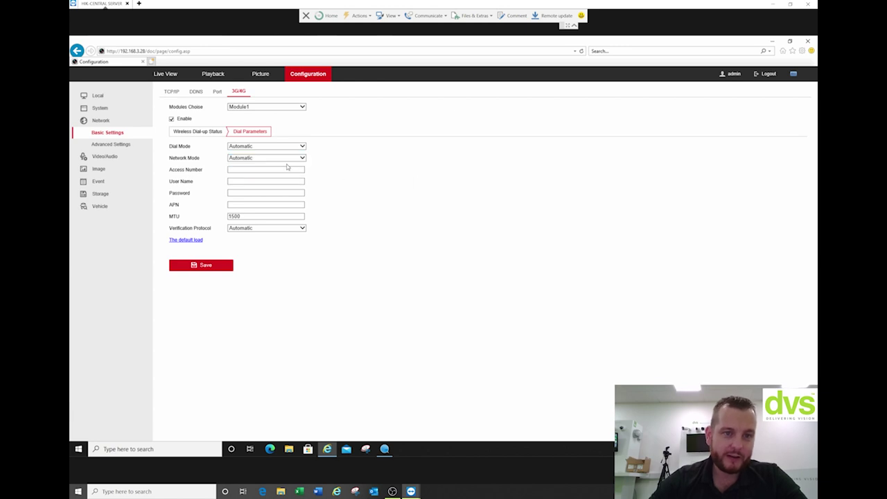
{"action": "left_click", "coordinate": [265, 169]}
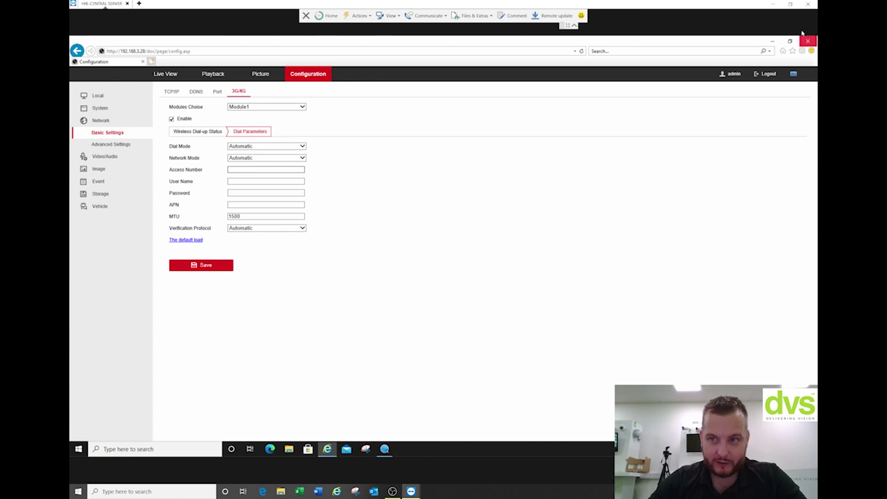
{"action": "left_click", "coordinate": [774, 5]}
View the o2 APN settings image in Photos, then return to the NVR dial page.
{"action": "double_click", "coordinate": [226, 414]}
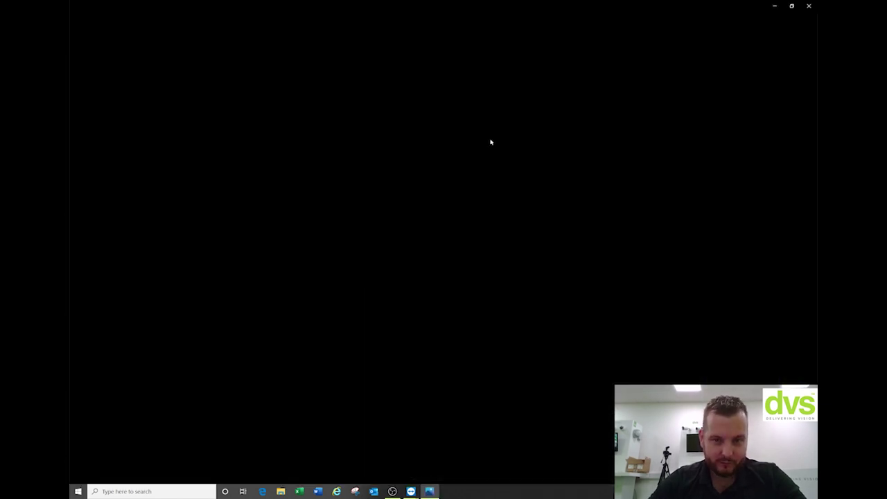
{"action": "left_click", "coordinate": [792, 6]}
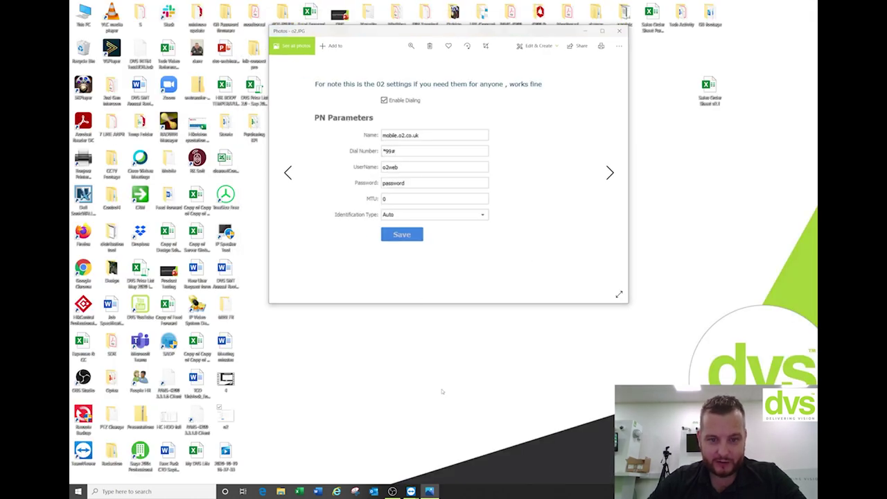
{"action": "left_click", "coordinate": [411, 491]}
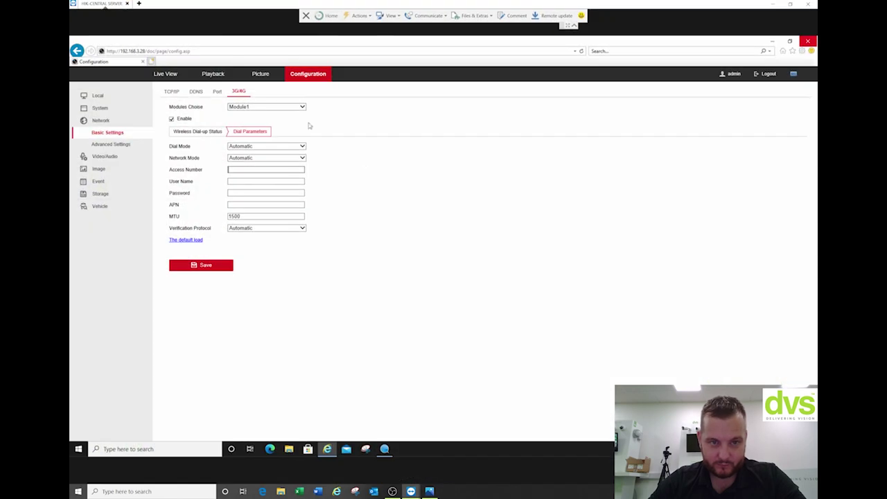
Enter the dial user name o2web, checking it against the O2 settings picture.
{"action": "left_click", "coordinate": [228, 167]}
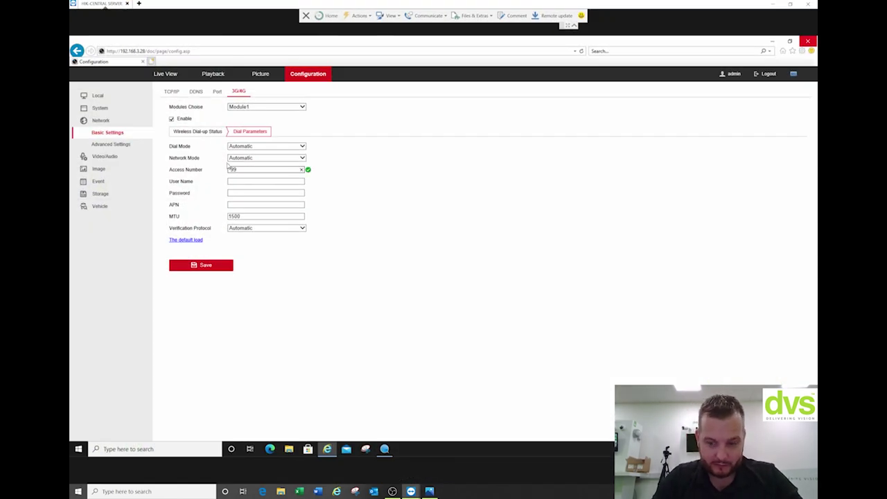
{"action": "key", "text": "Tab"}
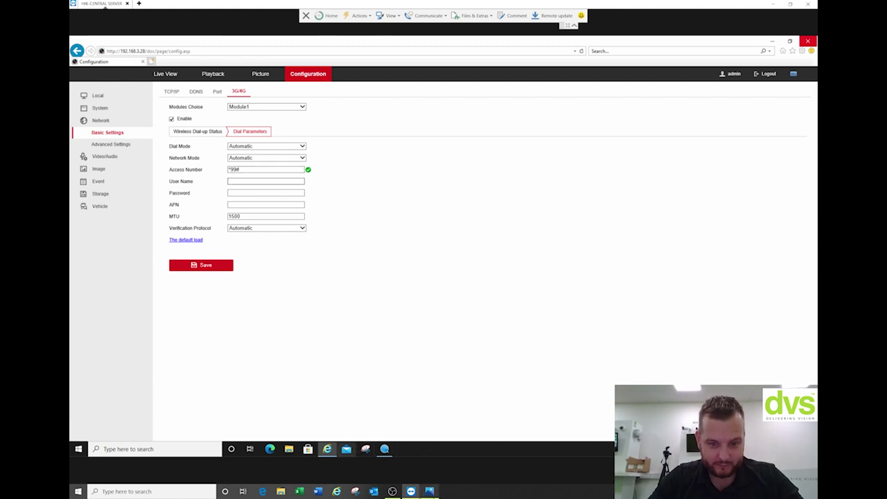
{"action": "left_click", "coordinate": [430, 491]}
{"action": "left_click", "coordinate": [429, 491]}
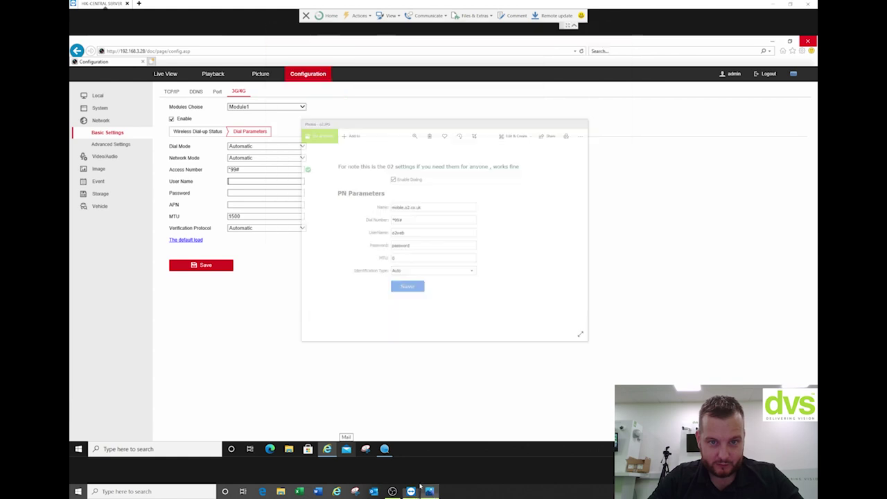
{"action": "type", "text": "o2web"}
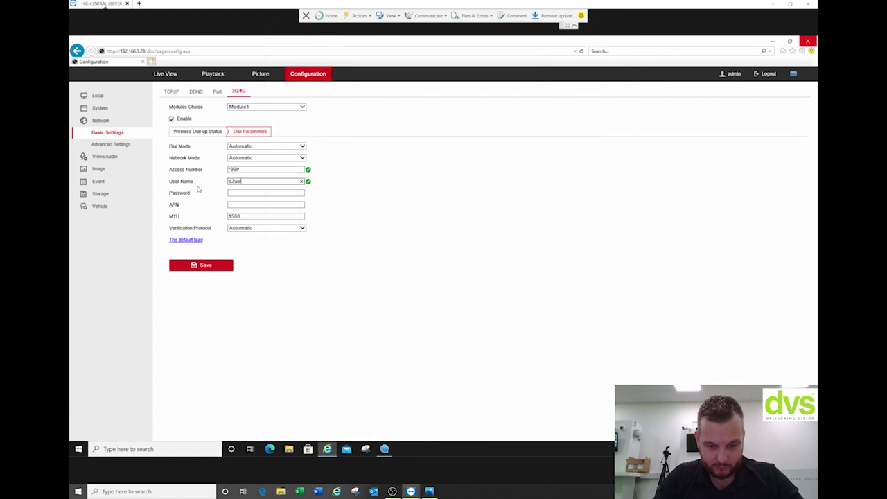
{"action": "left_click", "coordinate": [430, 491]}
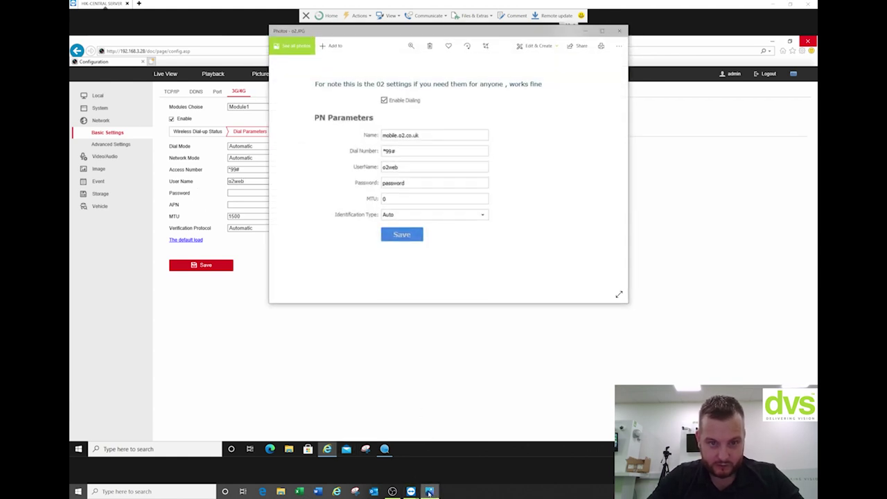
{"action": "left_click", "coordinate": [430, 492]}
Enter and verify the dial-up password, set APN mobile.o2.co.uk, and save the dial parameters.
{"action": "left_click", "coordinate": [272, 192]}
{"action": "type", "text": "password"}
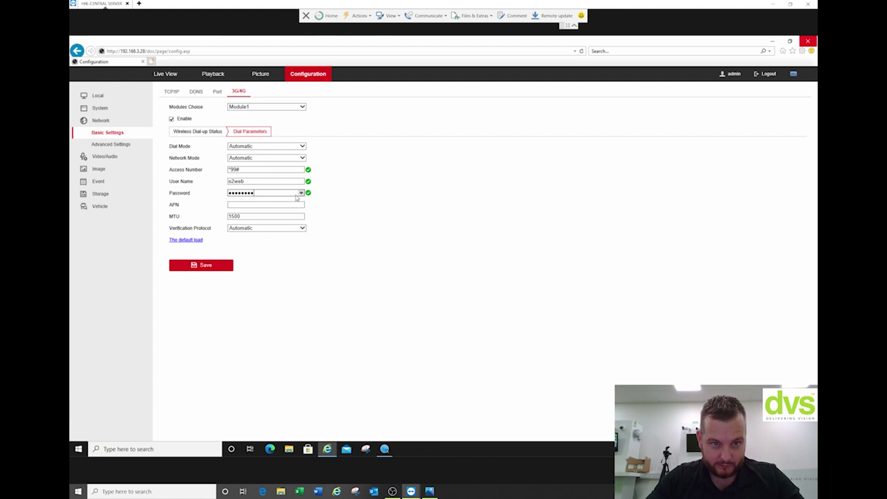
{"action": "left_click", "coordinate": [301, 193]}
{"action": "left_click", "coordinate": [291, 205]}
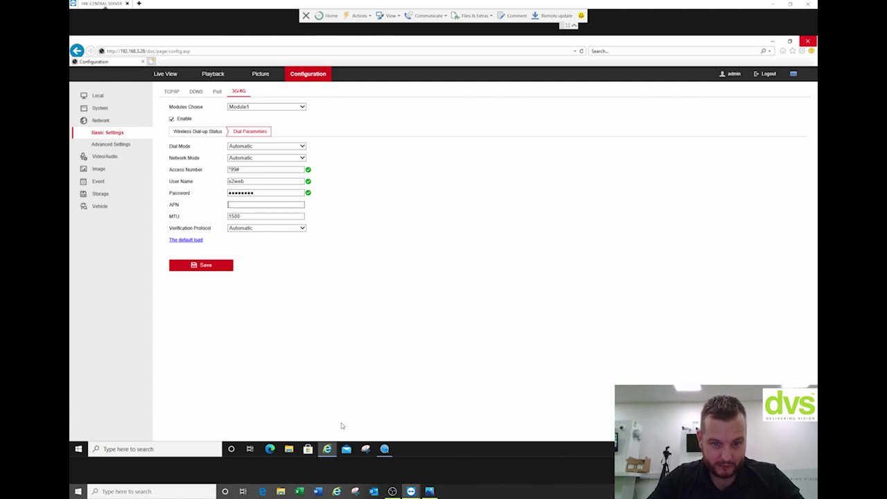
{"action": "left_click", "coordinate": [429, 491]}
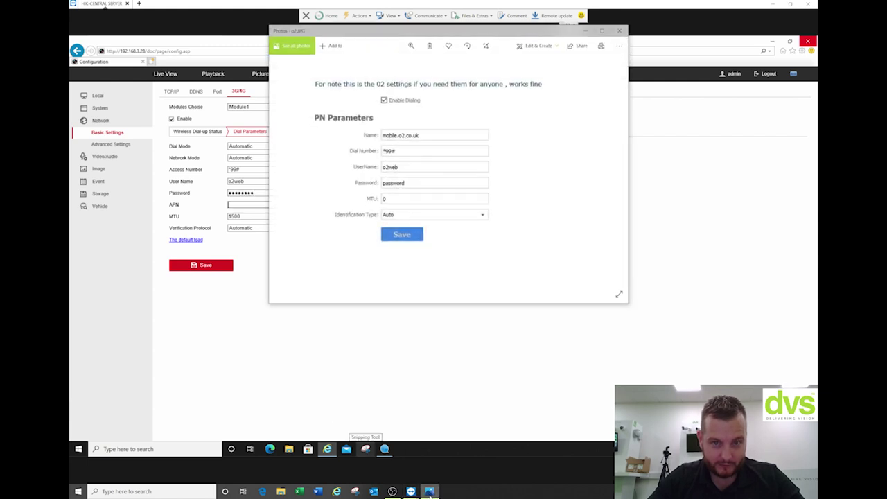
{"action": "left_click", "coordinate": [429, 490]}
{"action": "type", "text": "mobil"}
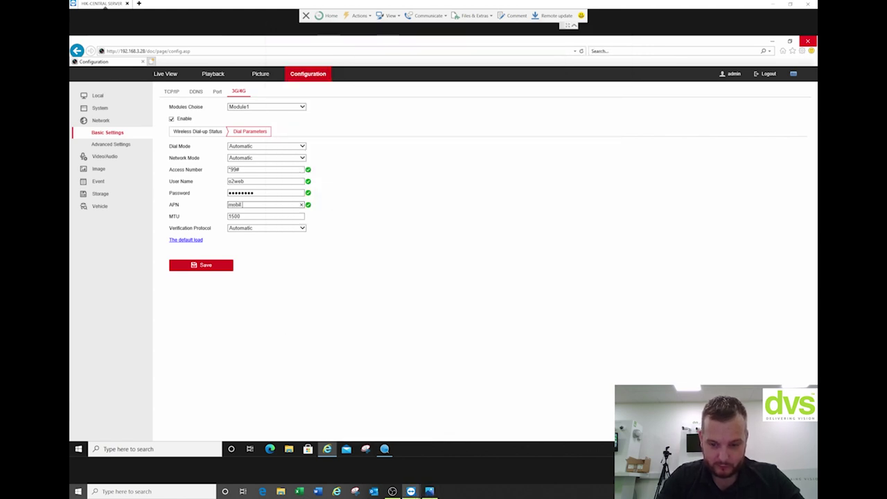
{"action": "type", "text": "e.o2.co"}
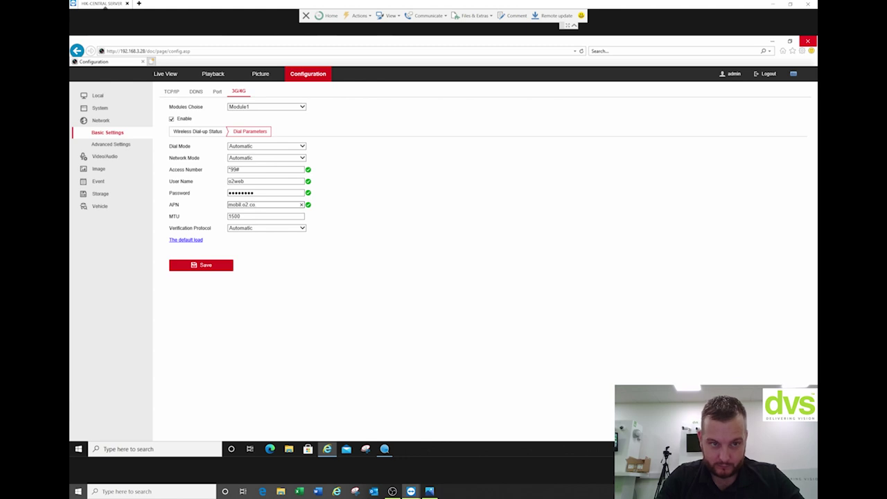
{"action": "type", "text": ".uk"}
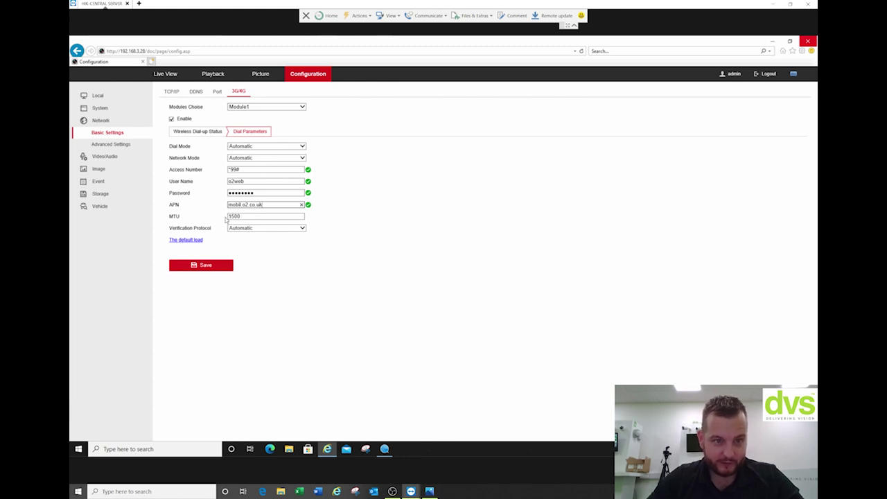
{"action": "left_click", "coordinate": [220, 265]}
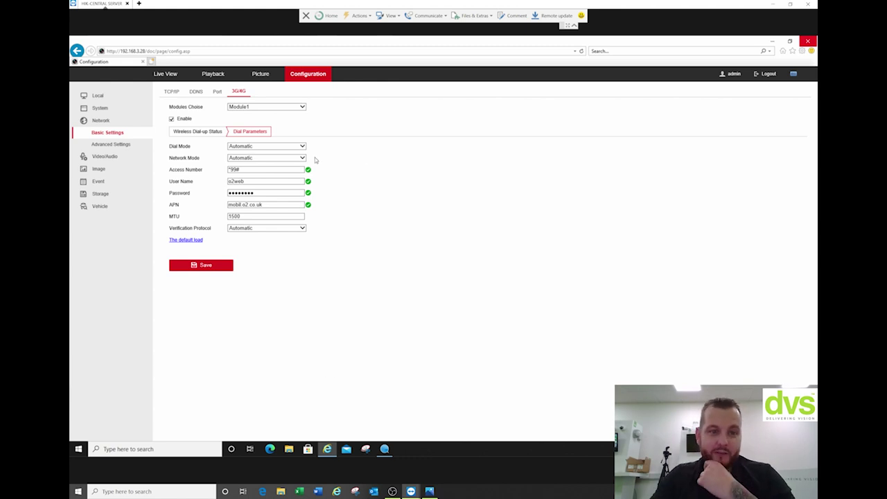
Refresh the wireless dial-up status until it shows Dialing Waiting, then go to Advanced Settings.
{"action": "left_click", "coordinate": [212, 132]}
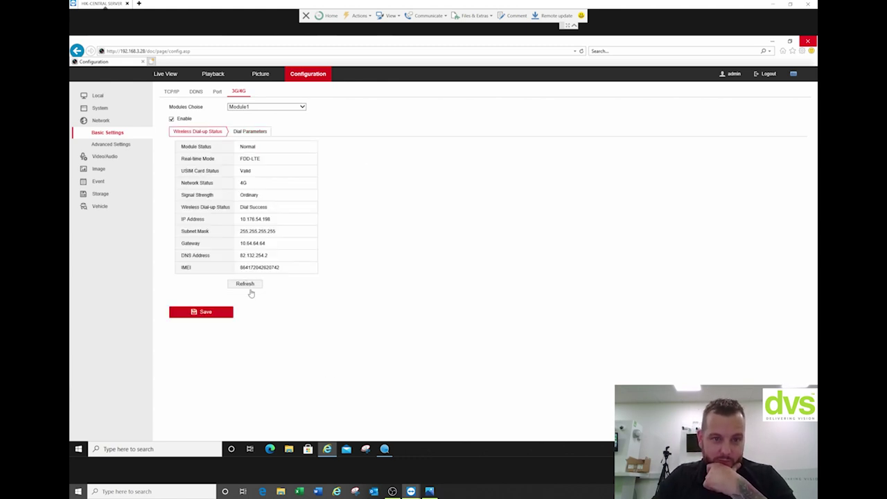
{"action": "left_click", "coordinate": [245, 284]}
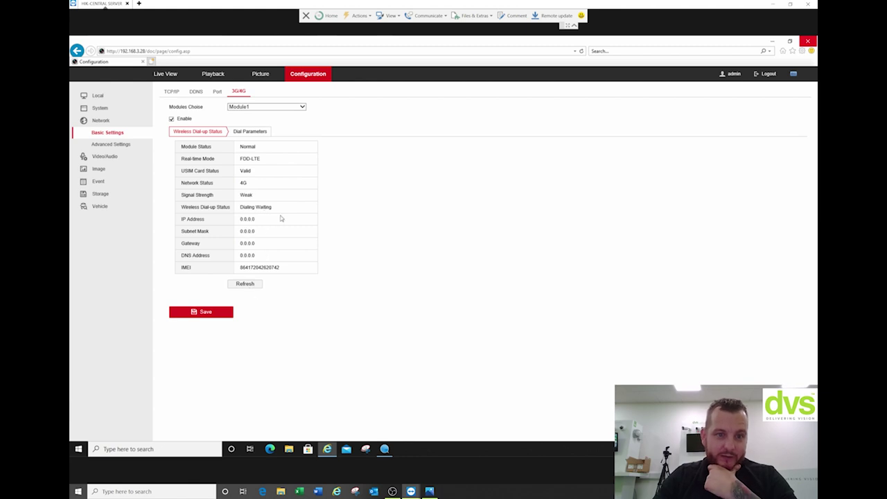
{"action": "left_click", "coordinate": [241, 285]}
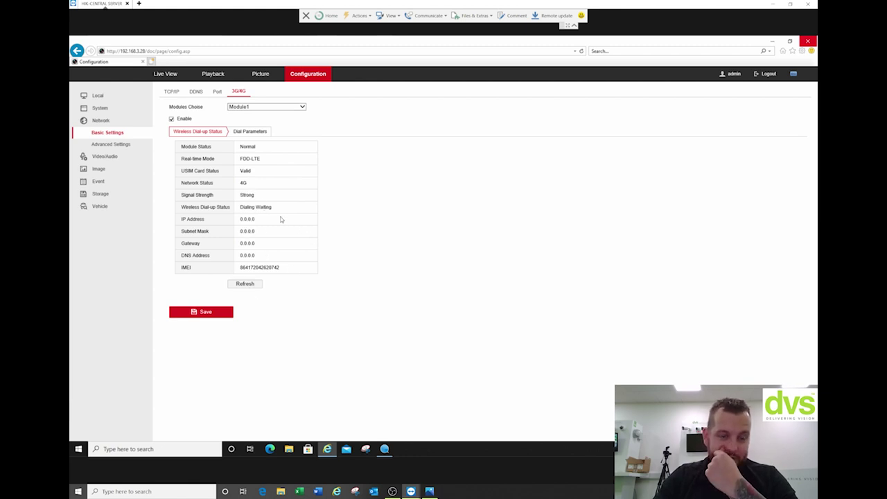
{"action": "left_click_drag", "start_coordinate": [257, 196], "coordinate": [182, 194]}
{"action": "left_click_drag", "start_coordinate": [272, 207], "coordinate": [232, 207]}
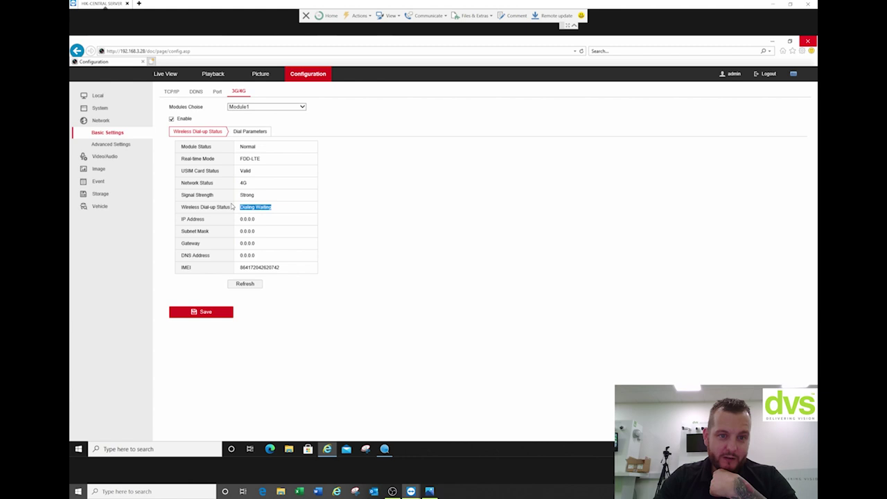
{"action": "left_click", "coordinate": [246, 288]}
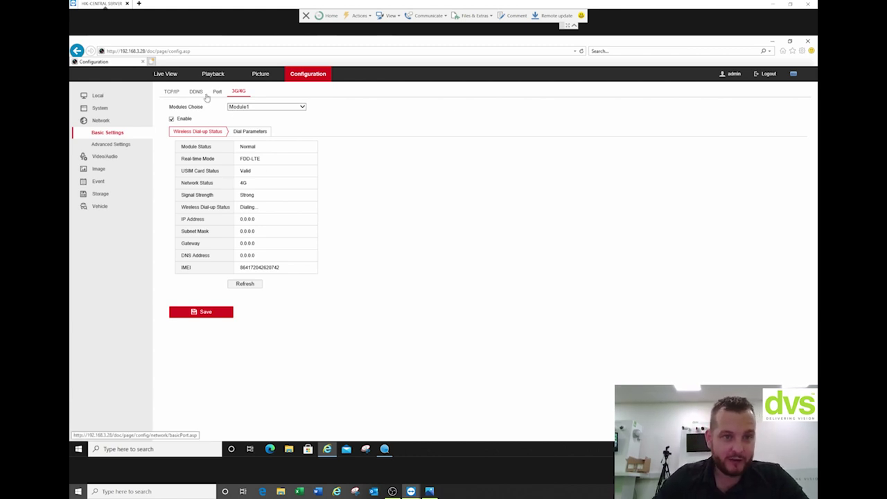
{"action": "left_click", "coordinate": [111, 145]}
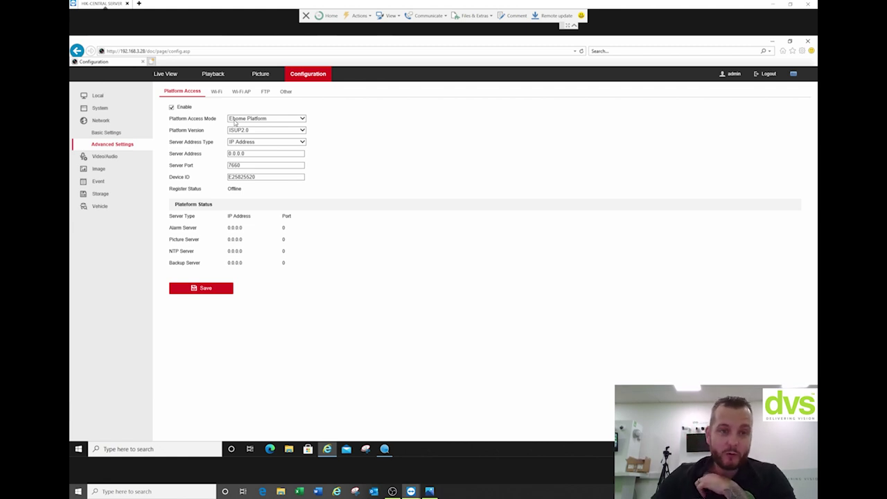
Switch Platform Access Mode to Guarding Vision and replace the security code with a new six-character code.
{"action": "left_click", "coordinate": [256, 121]}
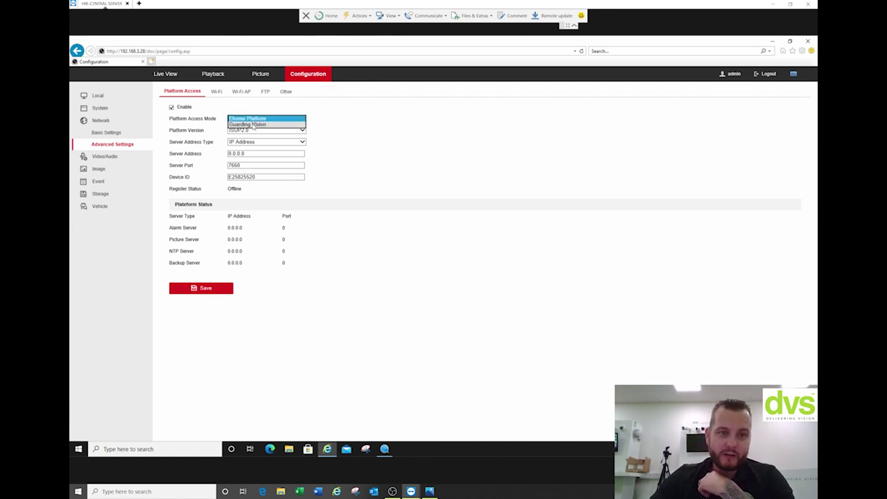
{"action": "left_click", "coordinate": [250, 124]}
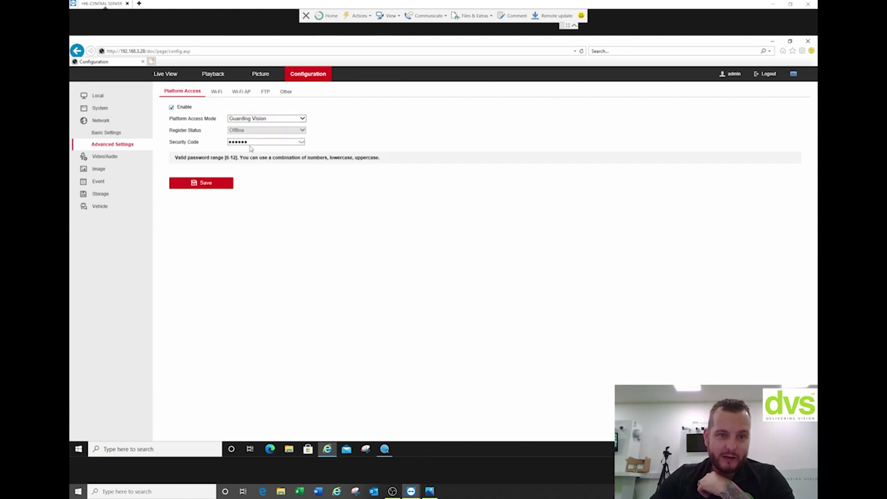
{"action": "left_click", "coordinate": [300, 141]}
{"action": "left_click_drag", "start_coordinate": [298, 142], "coordinate": [222, 140]}
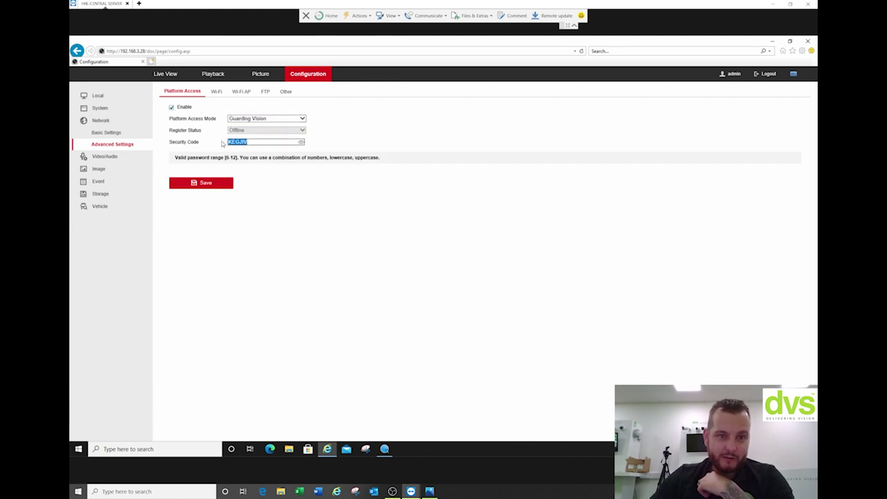
{"action": "left_click", "coordinate": [300, 142]}
{"action": "left_click_drag", "start_coordinate": [301, 142], "coordinate": [217, 138]}
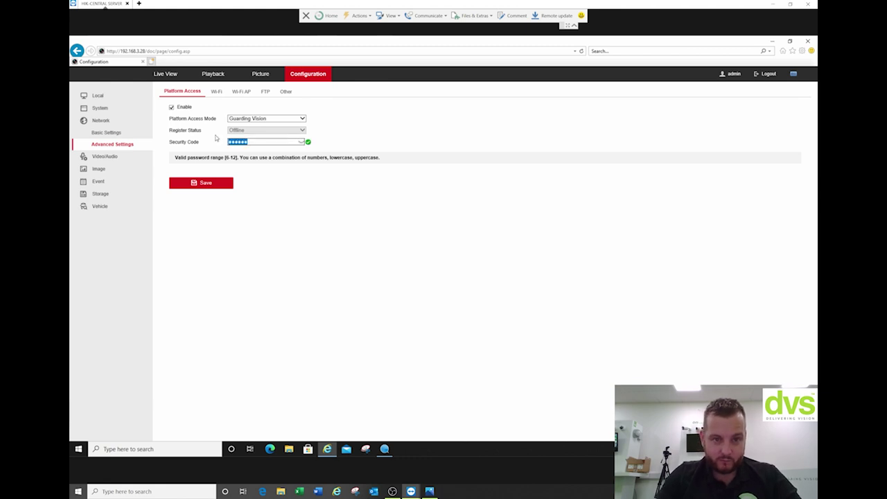
{"action": "key", "text": "BackSpace"}
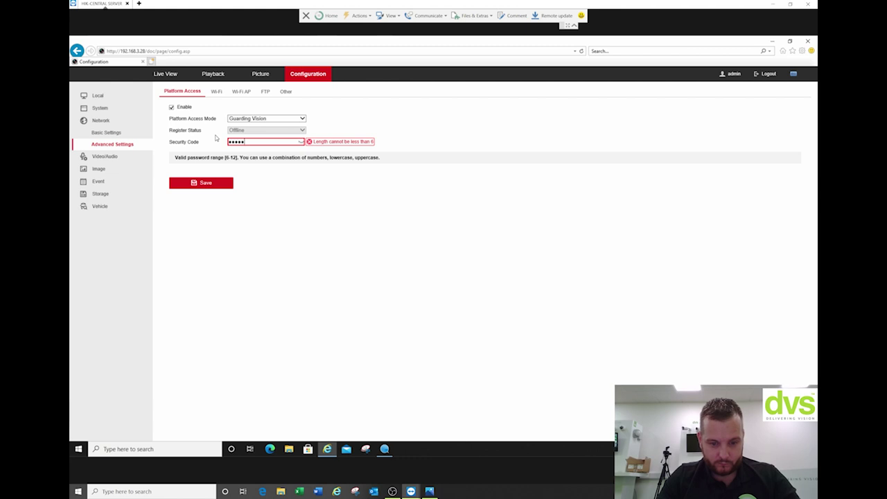
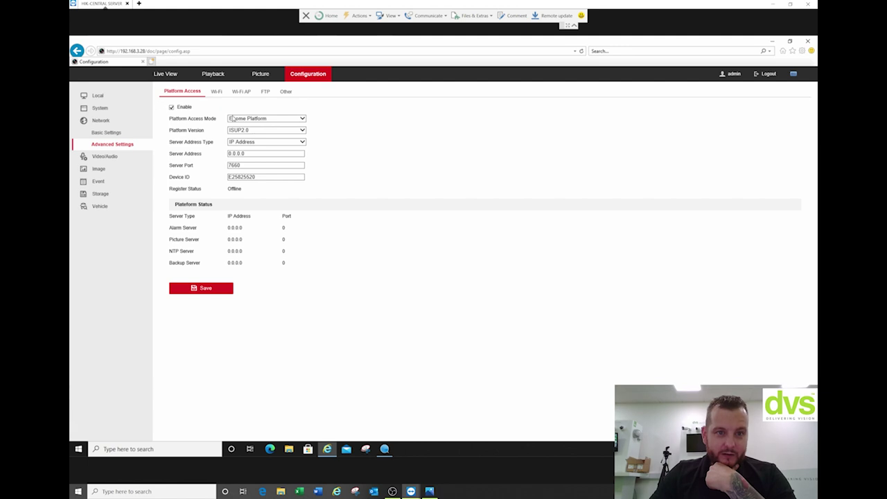
{"action": "left_click", "coordinate": [232, 119]}
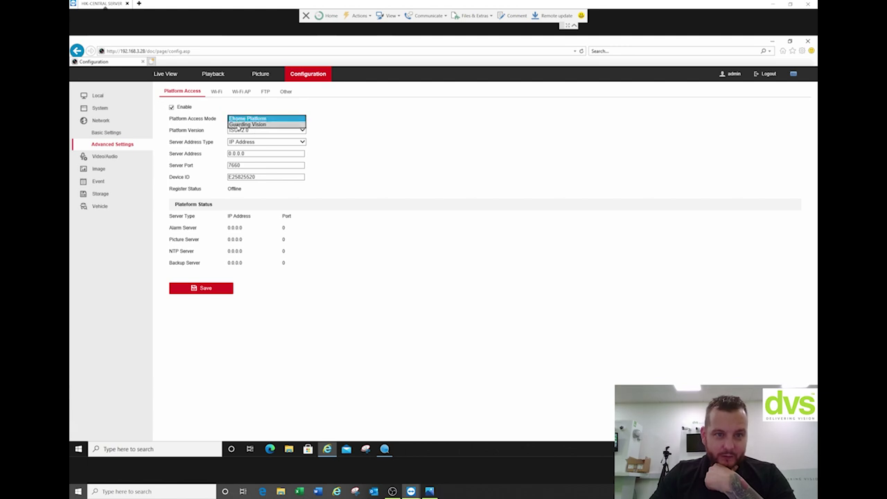
{"action": "left_click", "coordinate": [239, 126]}
{"action": "left_click", "coordinate": [301, 141]}
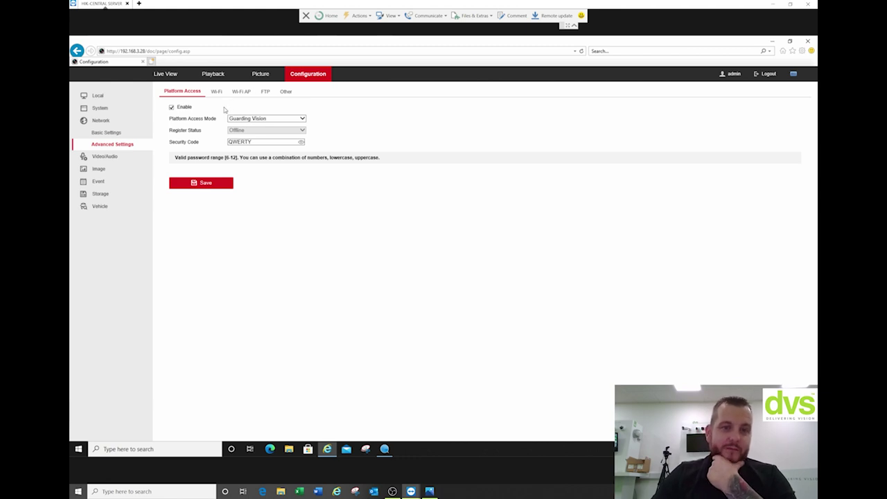
Show the Wi-Fi Configuration page listing nearby wireless networks.
{"action": "left_click", "coordinate": [216, 92]}
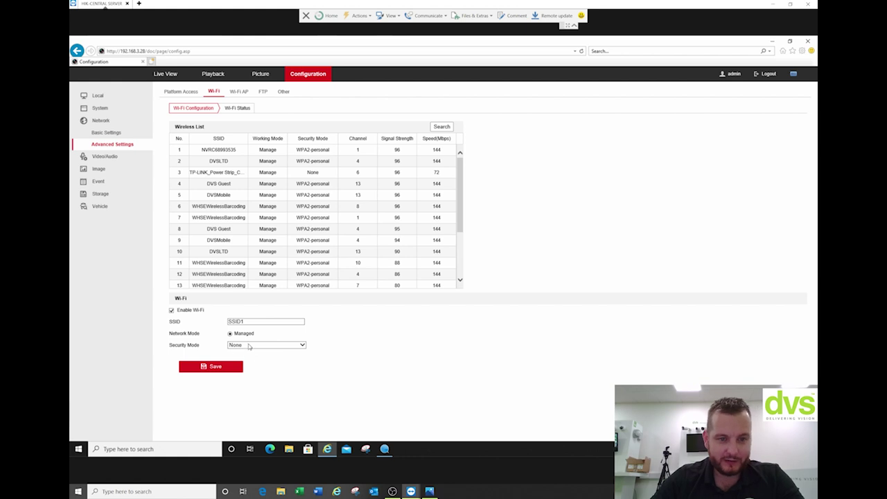
Check Wi-Fi status, select DVSLTD in the Wireless List, then view the Mobile-AP access point settings.
{"action": "left_click", "coordinate": [237, 111]}
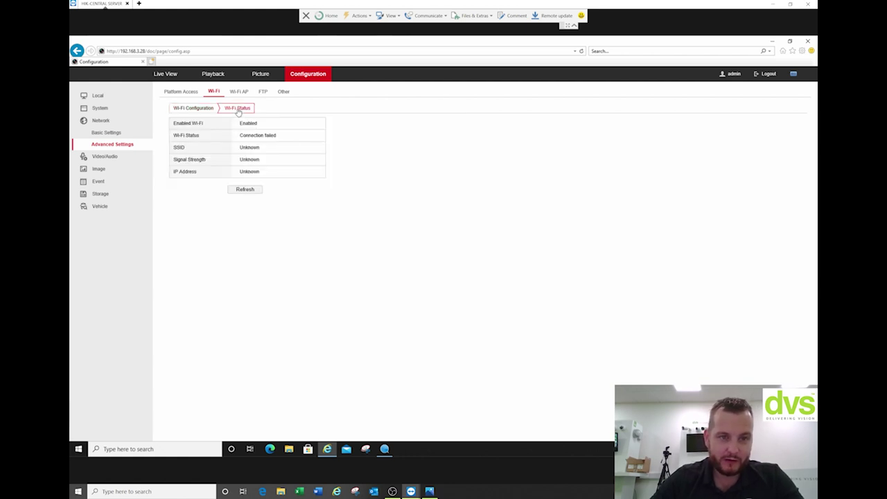
{"action": "left_click", "coordinate": [195, 111]}
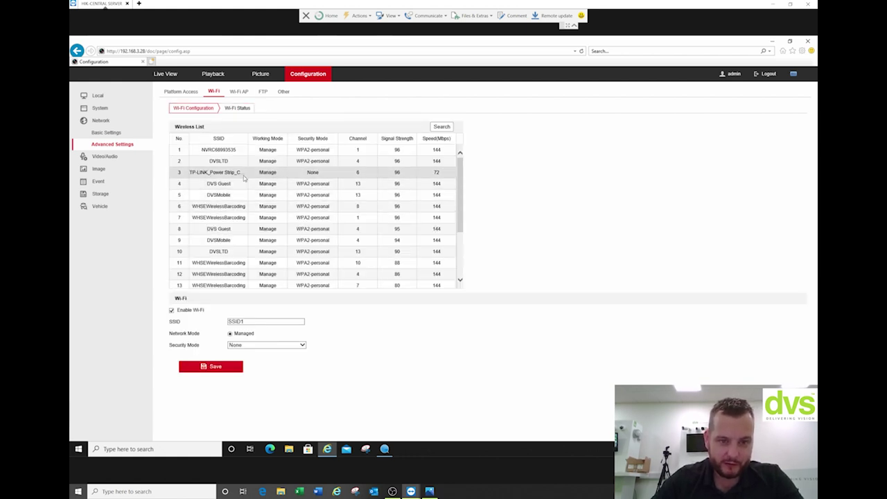
{"action": "left_click", "coordinate": [221, 163]}
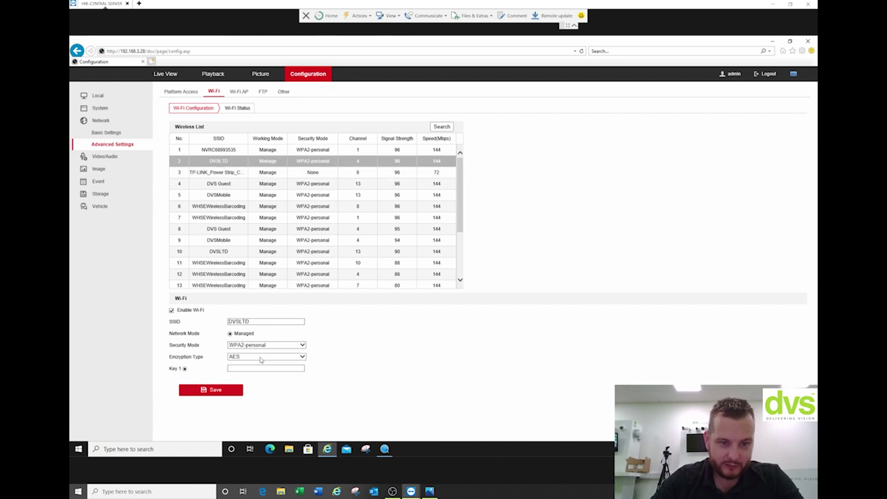
{"action": "left_click", "coordinate": [260, 368]}
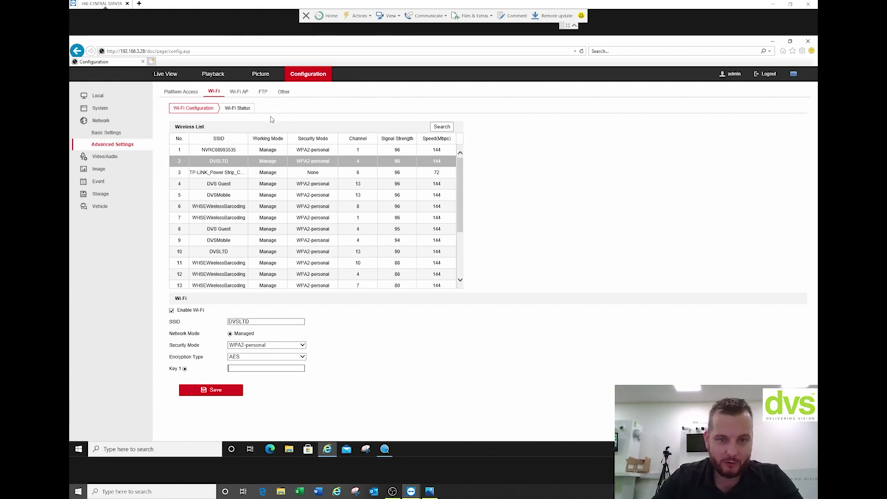
{"action": "left_click", "coordinate": [239, 92]}
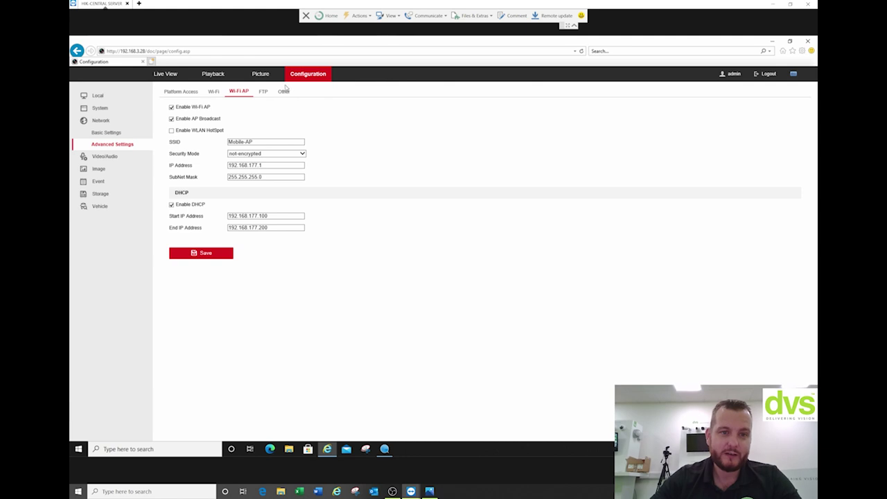
Review the FTP and Other network settings, then go to System > Camera Management.
{"action": "left_click", "coordinate": [263, 94]}
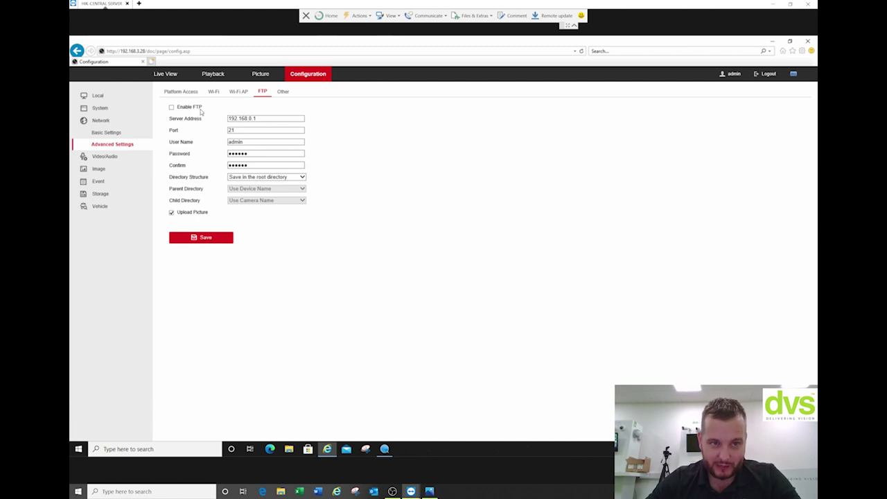
{"action": "right_click", "coordinate": [201, 89]}
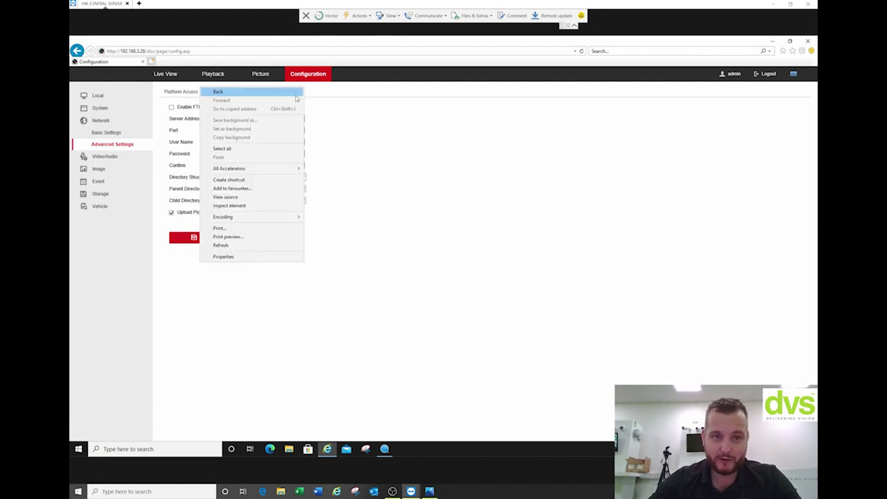
{"action": "left_click", "coordinate": [401, 128]}
{"action": "left_click", "coordinate": [283, 92]}
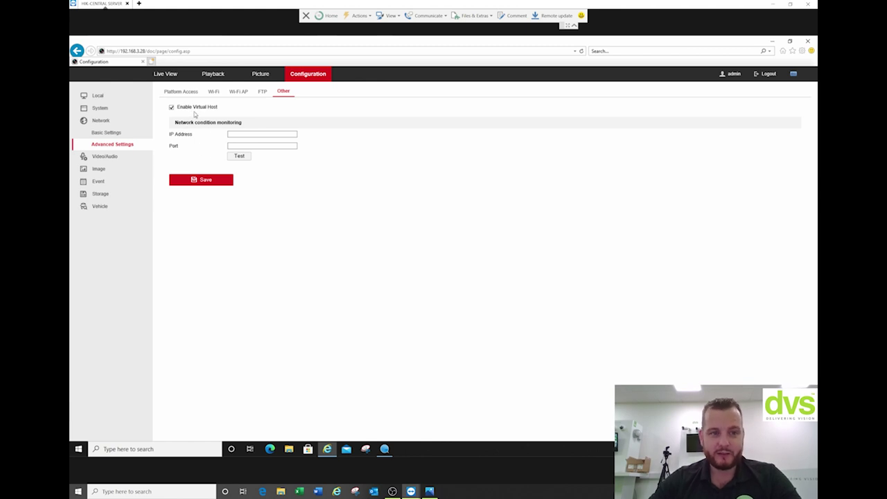
{"action": "left_click", "coordinate": [101, 108]}
{"action": "left_click", "coordinate": [115, 155]}
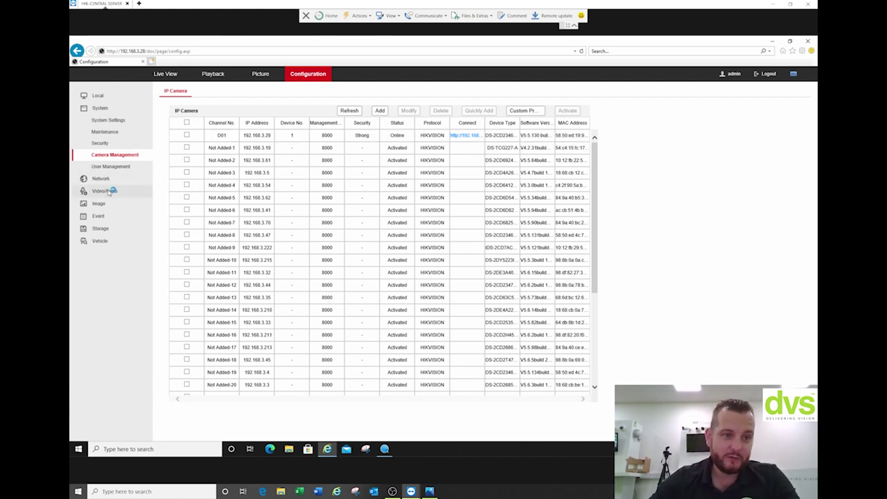
Set IP Camera1's main stream to 2688*1520, H.265 encoding and 20 fps, and save.
{"action": "left_click", "coordinate": [105, 191]}
{"action": "left_click", "coordinate": [263, 142]}
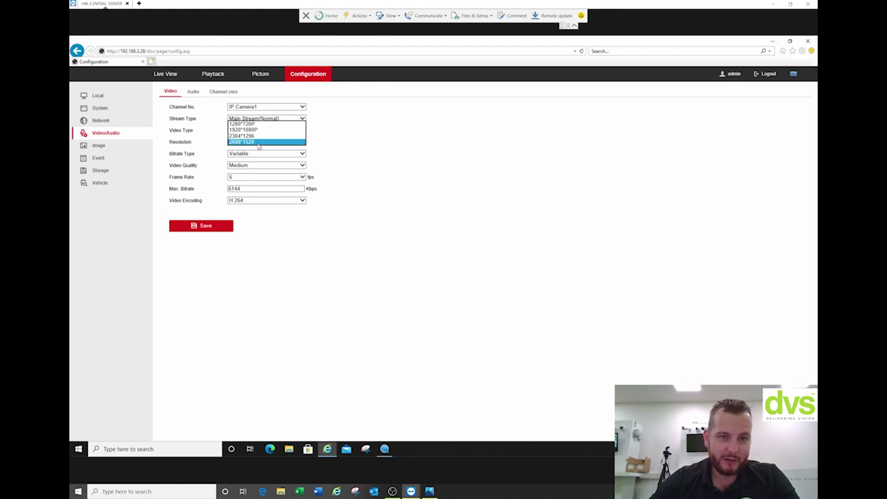
{"action": "left_click", "coordinate": [380, 142]}
{"action": "left_click", "coordinate": [266, 199]}
{"action": "left_click", "coordinate": [257, 211]}
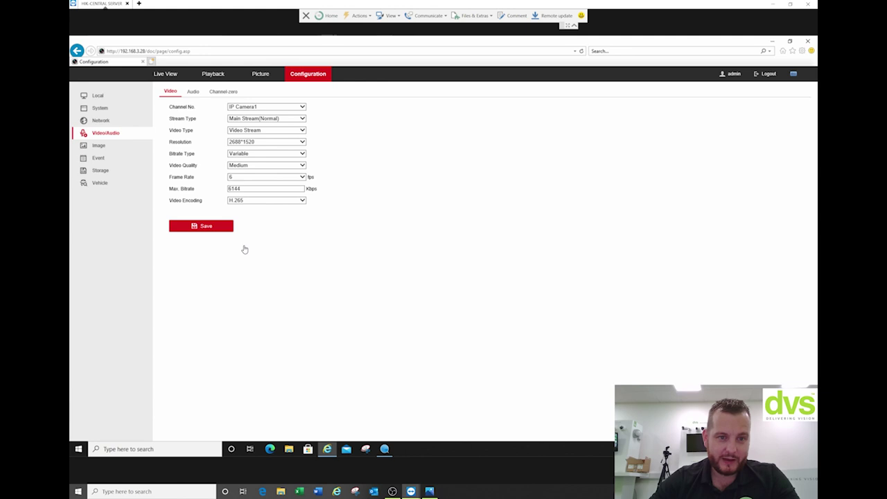
{"action": "left_click", "coordinate": [303, 177]}
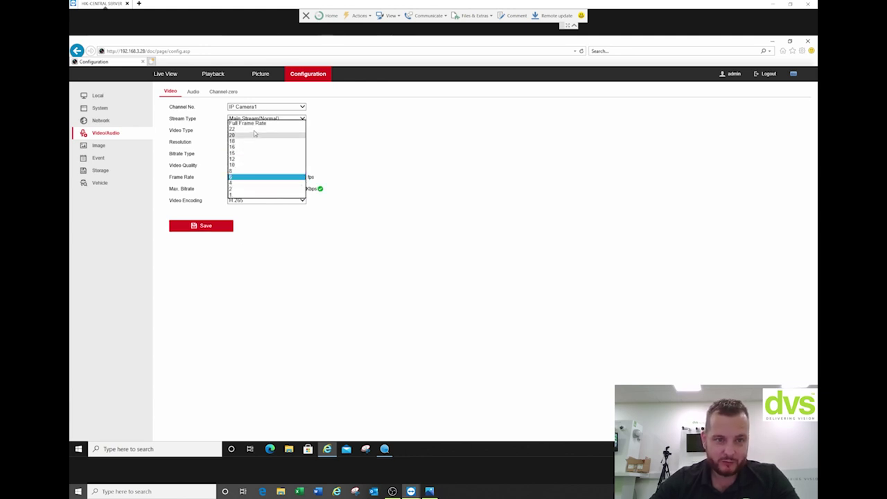
{"action": "left_click", "coordinate": [253, 135]}
{"action": "left_click", "coordinate": [228, 225]}
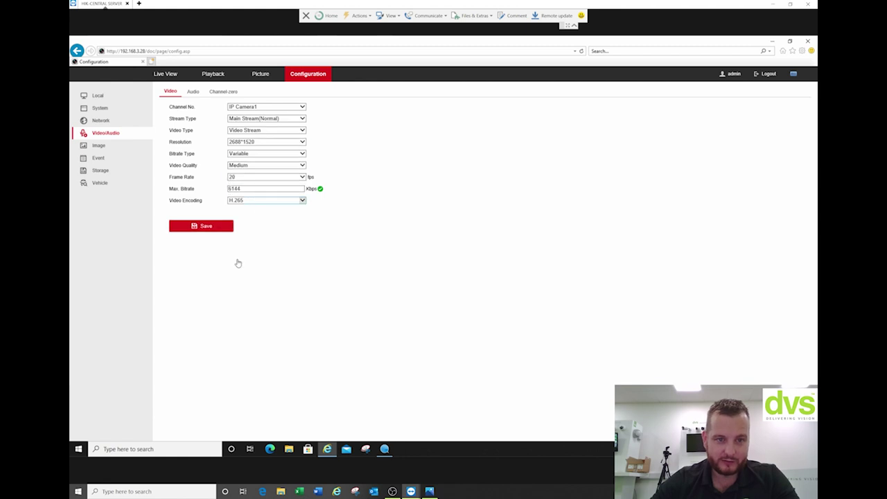
Keep intercom audio coding on G.722.1, view Channel-zero, then open the Image display settings.
{"action": "left_click", "coordinate": [194, 91]}
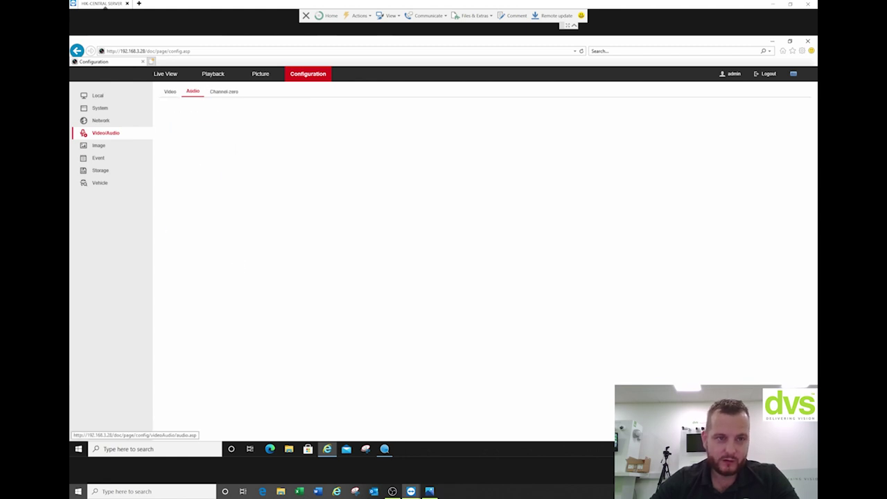
{"action": "left_click", "coordinate": [235, 107]}
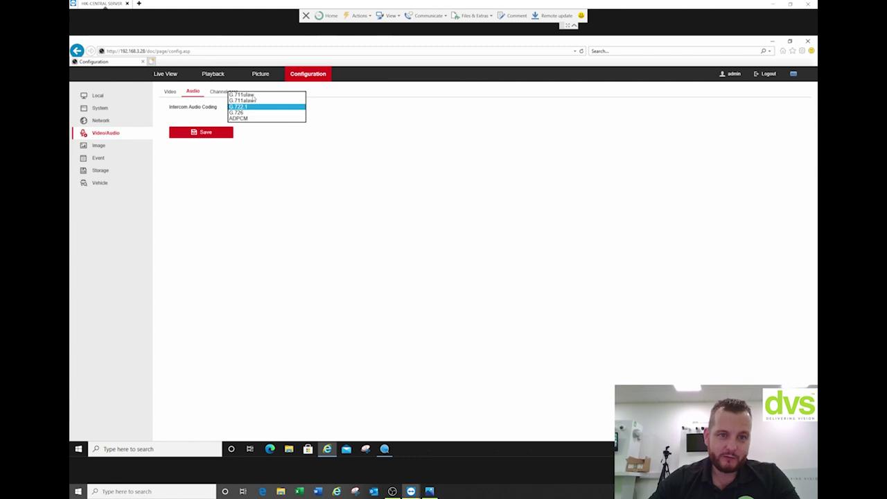
{"action": "left_click", "coordinate": [340, 119]}
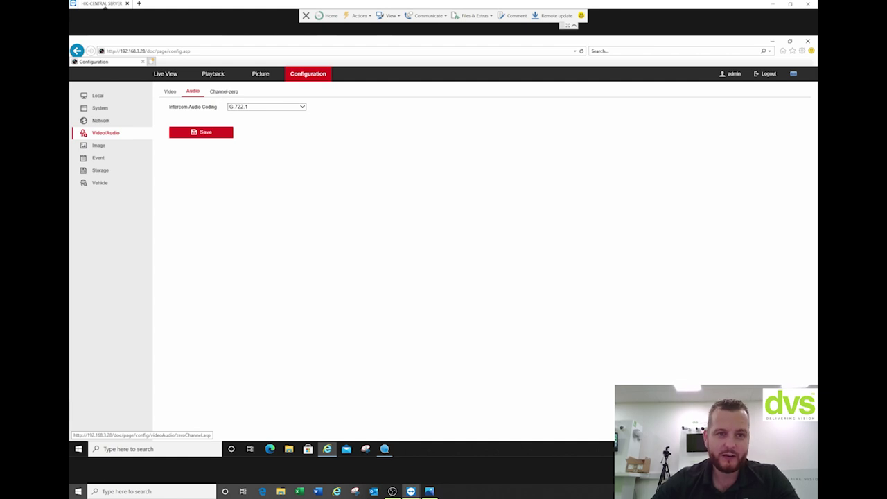
{"action": "left_click", "coordinate": [223, 91]}
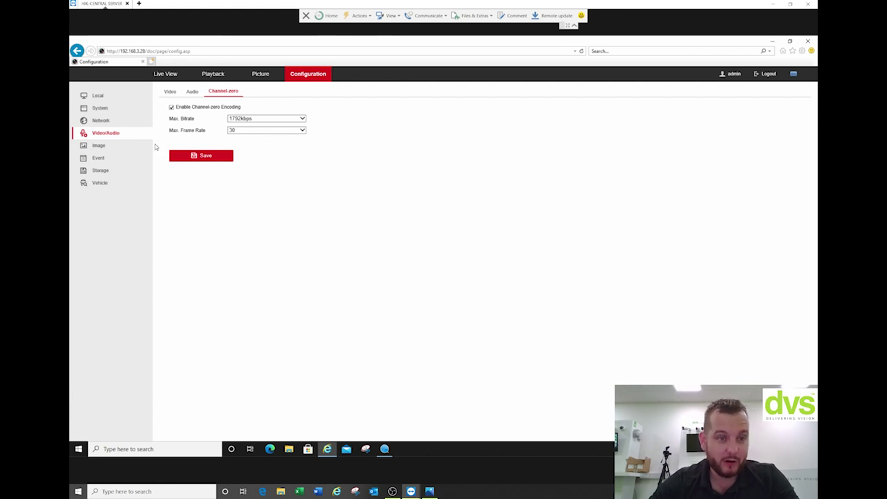
{"action": "left_click", "coordinate": [113, 147]}
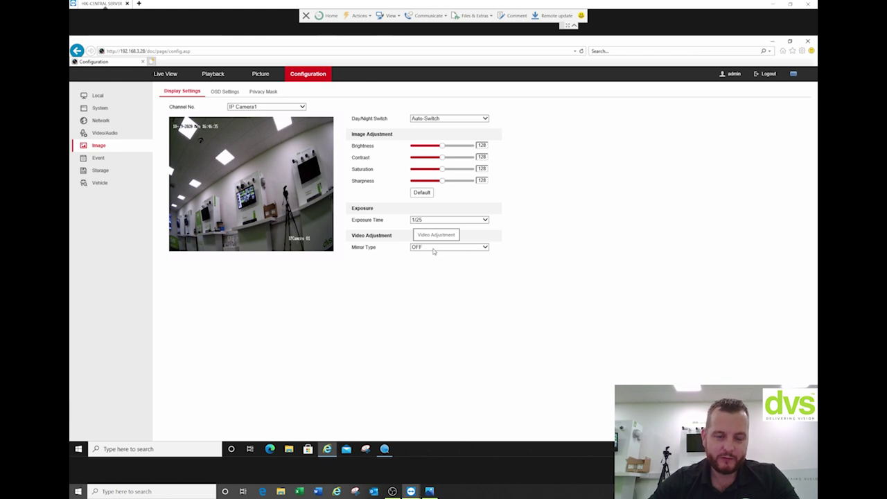
Try a vertical flip of the camera picture, then set Mirror Type to OFF.
{"action": "left_click", "coordinate": [433, 247]}
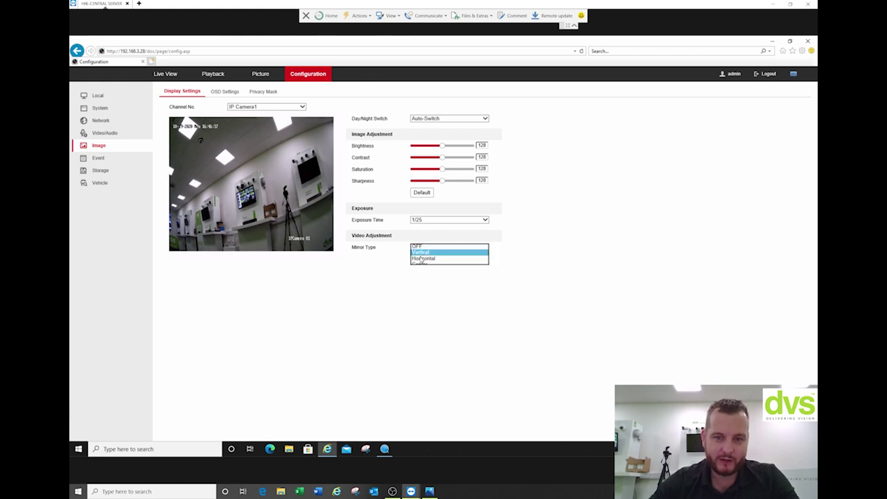
{"action": "left_click", "coordinate": [420, 260]}
{"action": "left_click", "coordinate": [424, 248]}
{"action": "left_click", "coordinate": [420, 255]}
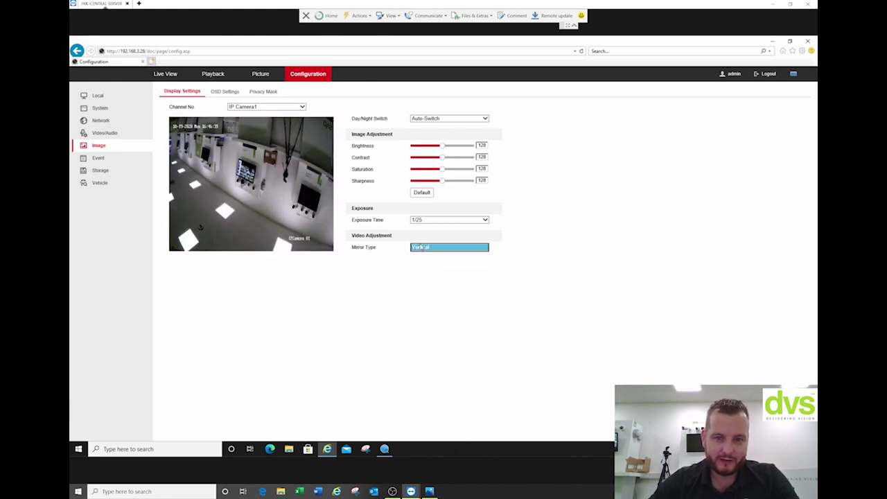
{"action": "left_click", "coordinate": [420, 248]}
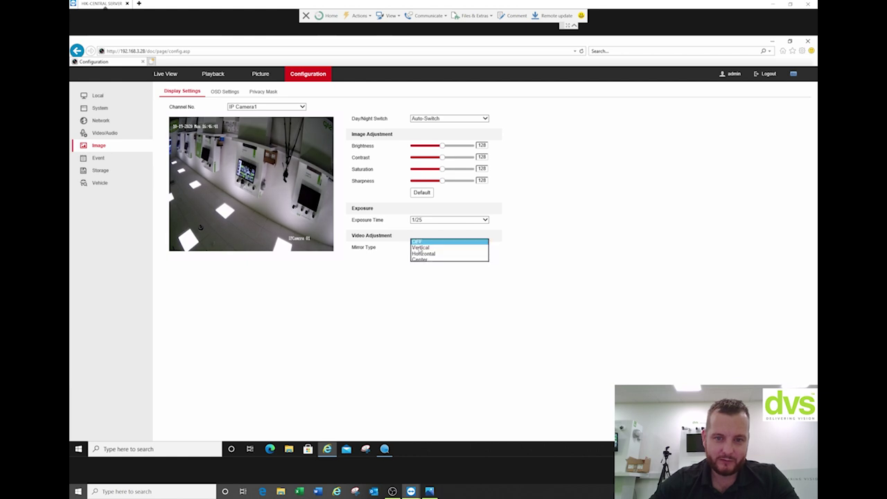
{"action": "left_click", "coordinate": [418, 256]}
Set the OSD date format to DD-MM-YYYY and save.
{"action": "left_click", "coordinate": [226, 91]}
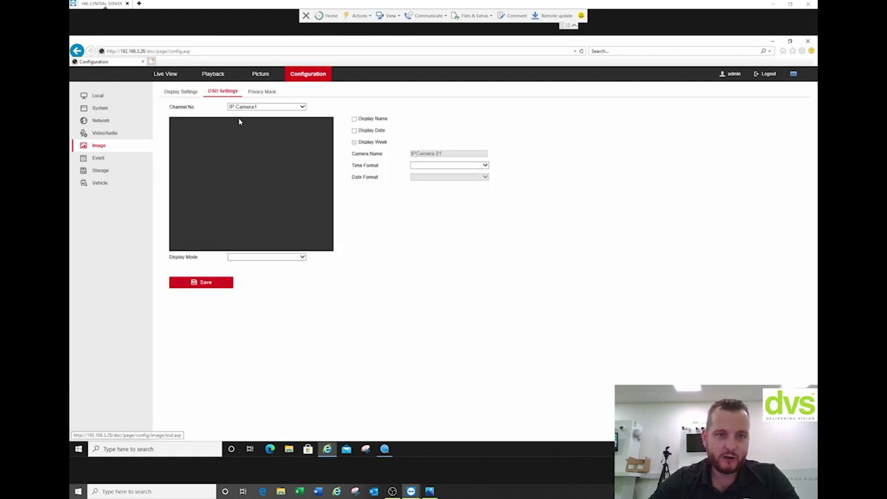
{"action": "left_click", "coordinate": [414, 180]}
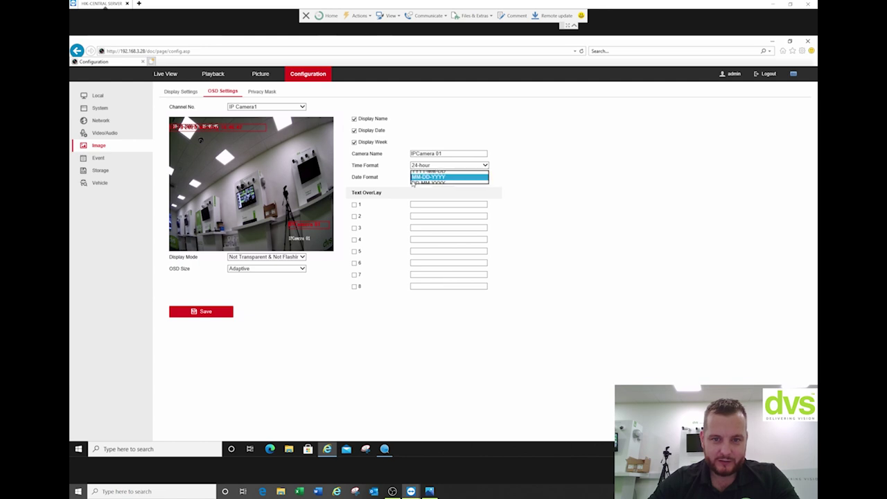
{"action": "left_click", "coordinate": [419, 184]}
{"action": "left_click", "coordinate": [200, 312]}
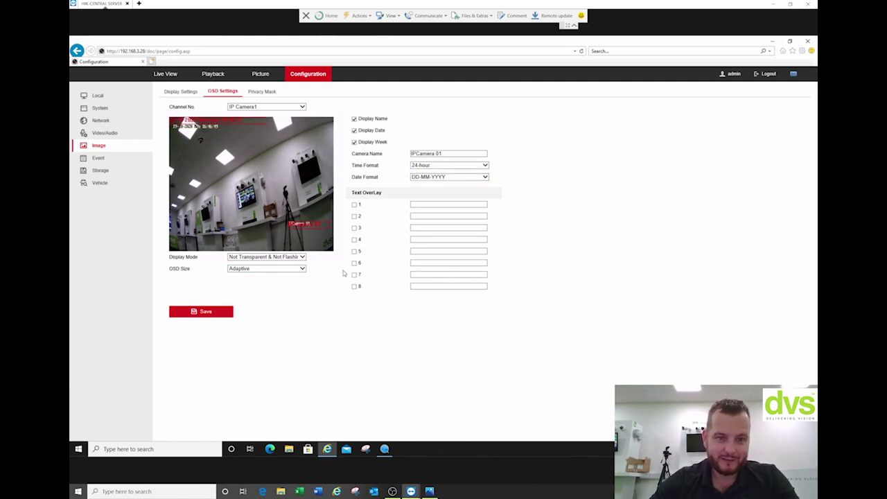
Move the camera name overlay to the bottom-left and rename the camera to DVS Mobile NVR.
{"action": "left_click_drag", "start_coordinate": [319, 230], "coordinate": [186, 255]}
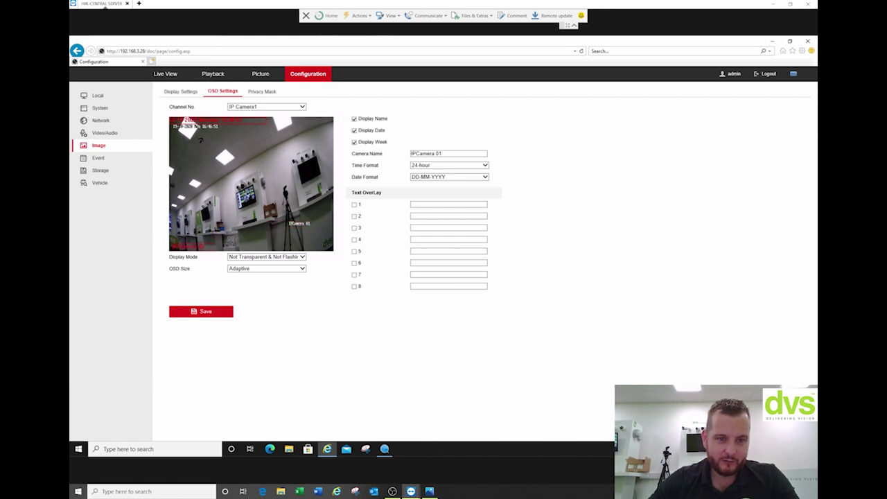
{"action": "triple_click", "coordinate": [429, 154]}
{"action": "key", "text": "BackSpace"}
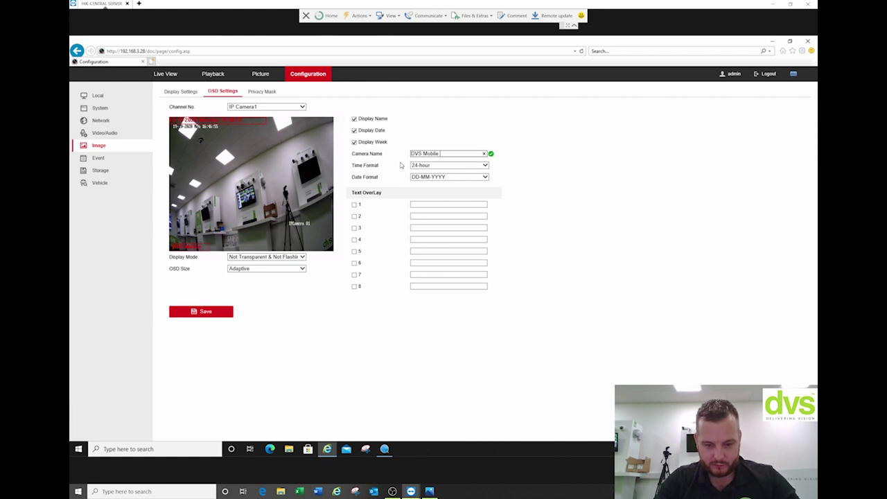
{"action": "left_click", "coordinate": [221, 314]}
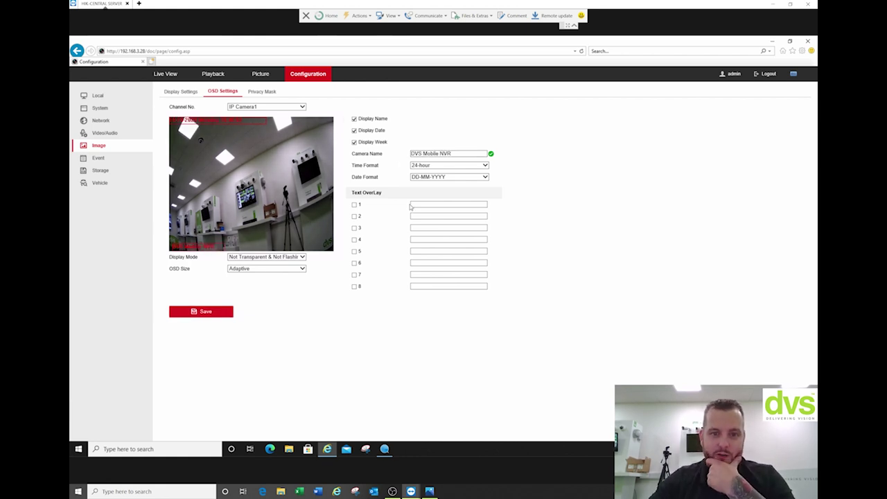
{"action": "left_click", "coordinate": [268, 91]}
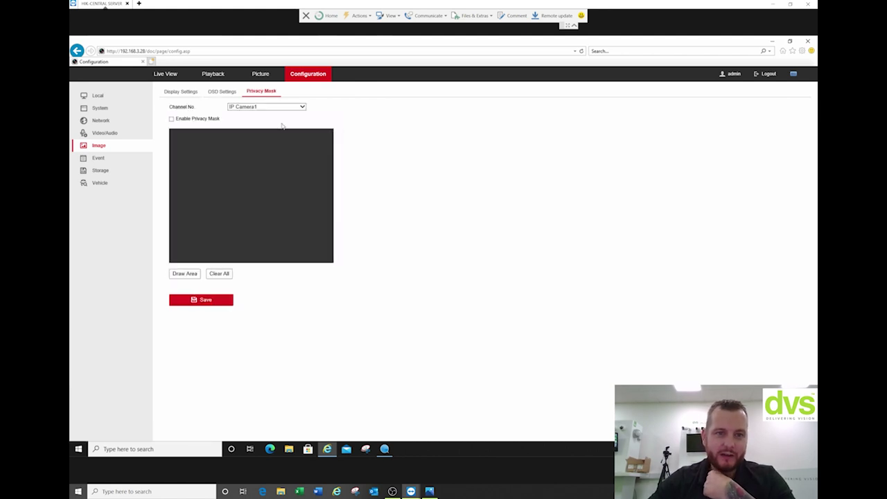
On the Event Alarm Input page, keep input A<-1 with High Level trigger and alarm type Other.
{"action": "left_click", "coordinate": [104, 158]}
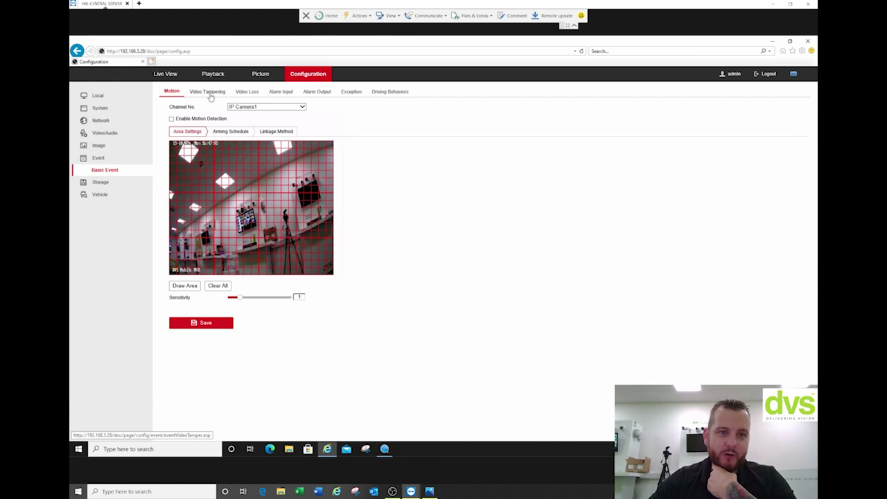
{"action": "left_click", "coordinate": [239, 96]}
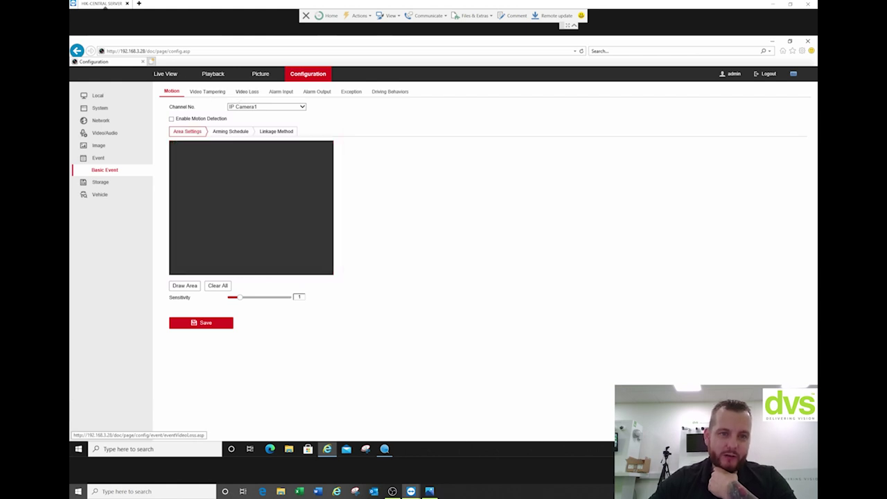
{"action": "left_click", "coordinate": [283, 92]}
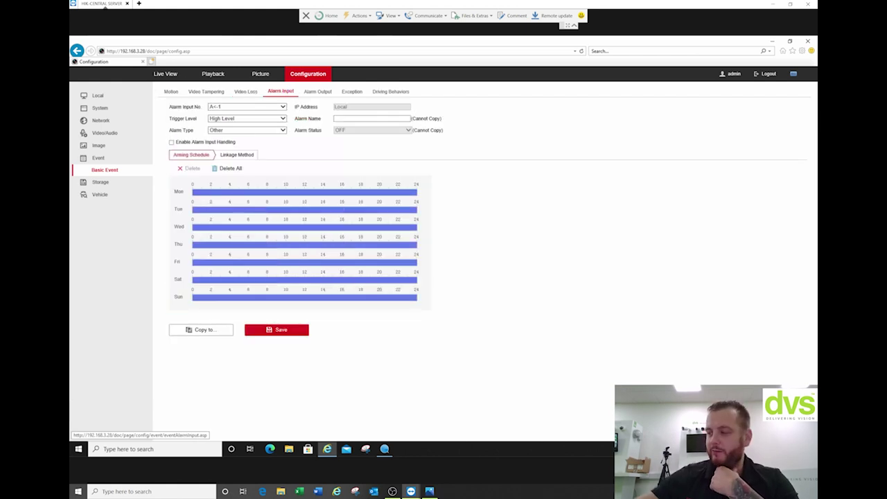
{"action": "left_click", "coordinate": [277, 108]}
{"action": "left_click", "coordinate": [276, 109]}
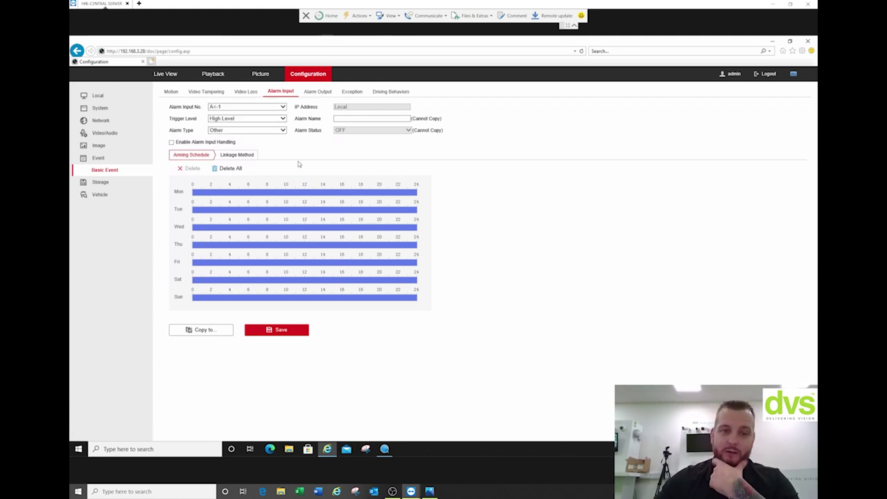
{"action": "left_click", "coordinate": [249, 111]}
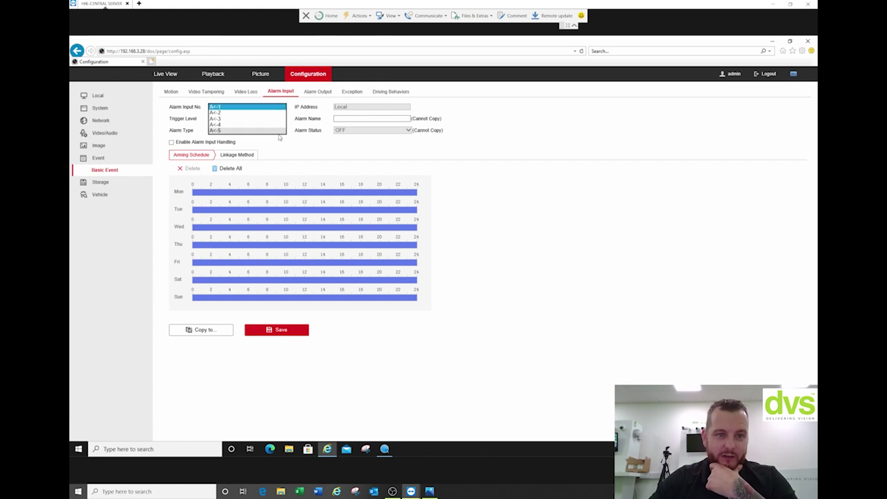
{"action": "double_click", "coordinate": [270, 160]}
{"action": "left_click", "coordinate": [230, 119]}
{"action": "left_click", "coordinate": [246, 118]}
{"action": "left_click", "coordinate": [239, 130]}
{"action": "key", "text": "Tab"}
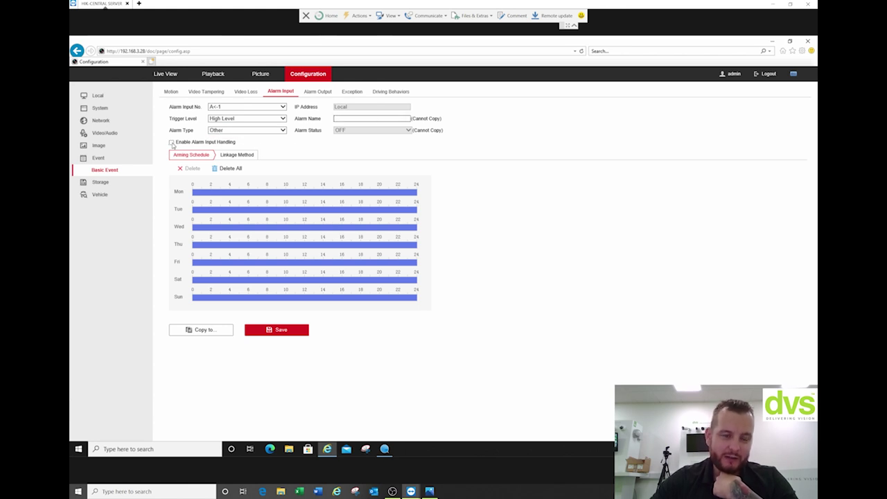
Tick Enable Alarm Input Handling for A<-1, then keep the alarm output delay at 5s.
{"action": "left_click", "coordinate": [171, 142]}
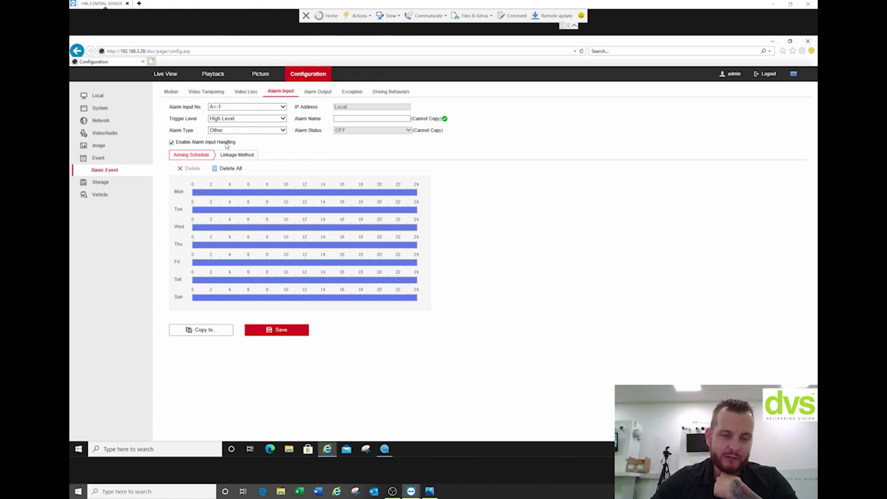
{"action": "left_click", "coordinate": [229, 155]}
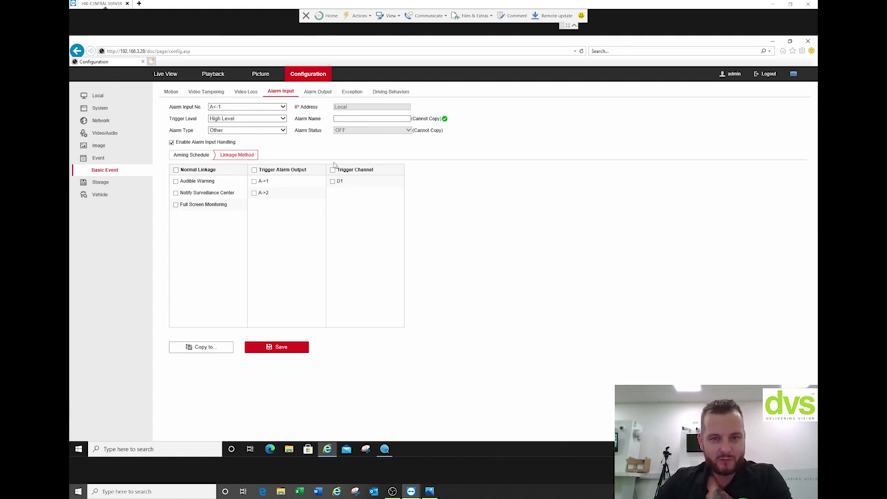
{"action": "left_click", "coordinate": [327, 90]}
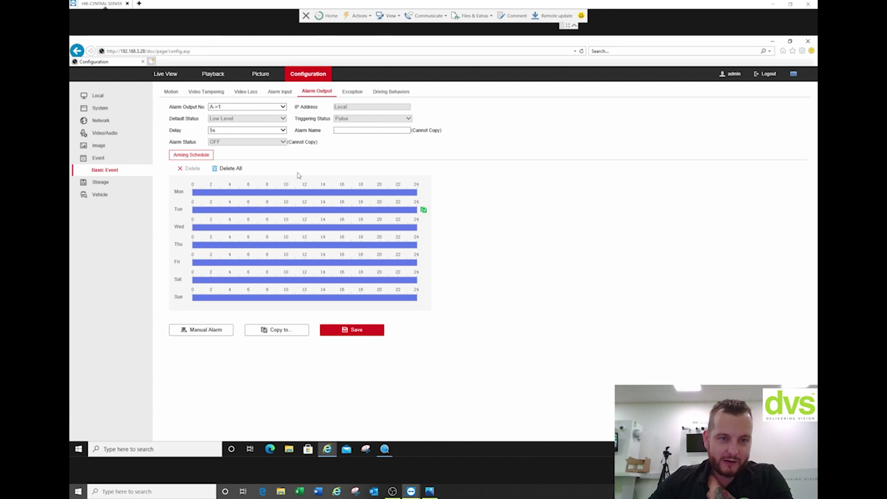
{"action": "left_click", "coordinate": [235, 131]}
{"action": "left_click", "coordinate": [229, 130]}
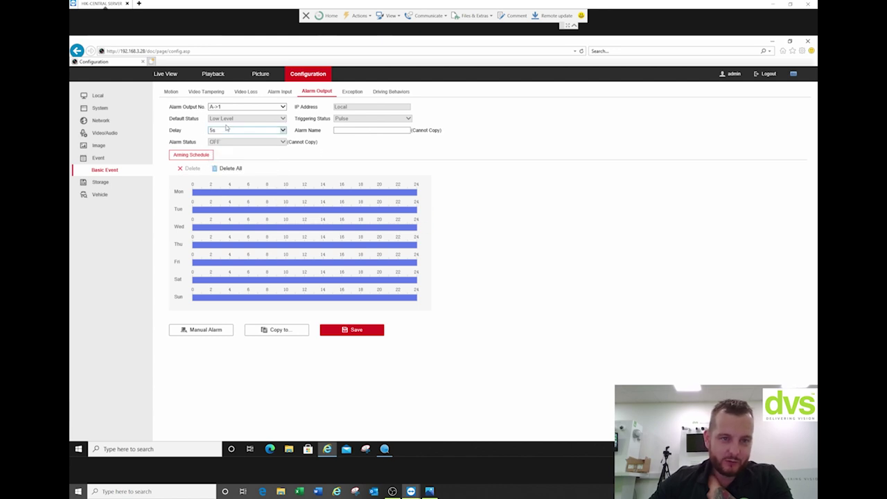
Review the Exception settings, keeping HDD Full as the exception type.
{"action": "left_click", "coordinate": [350, 91]}
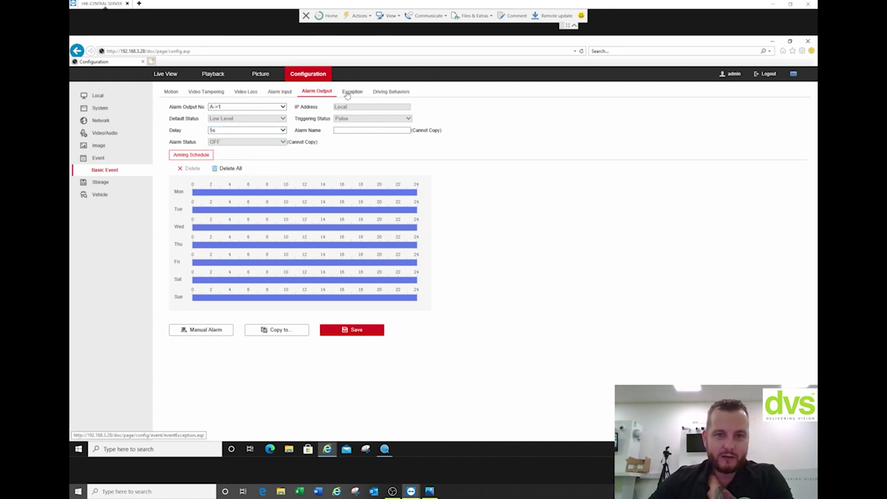
{"action": "left_click", "coordinate": [241, 108]}
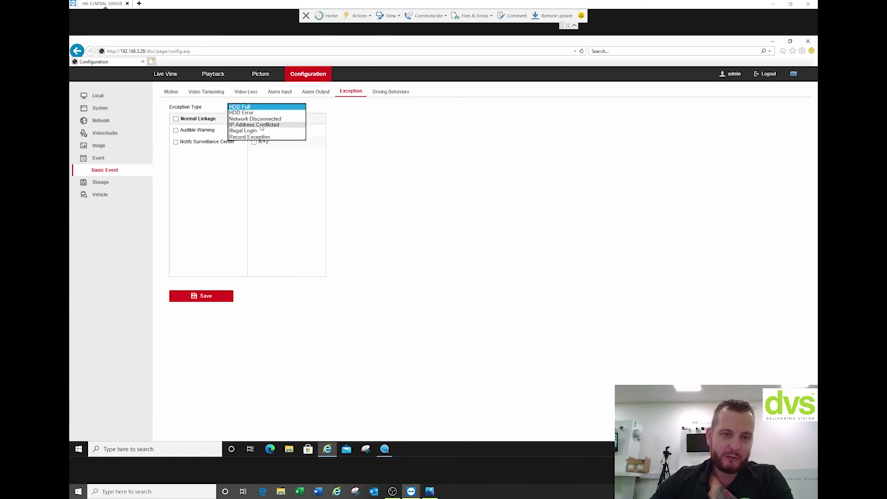
{"action": "left_click", "coordinate": [390, 145]}
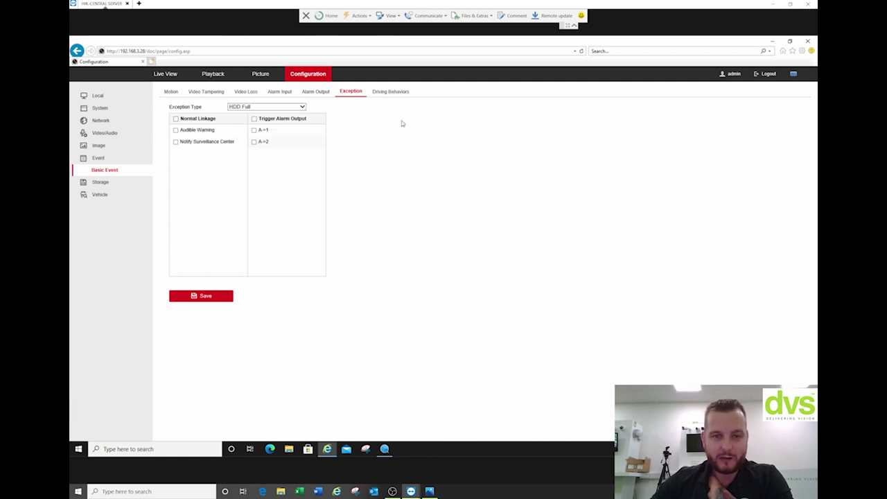
Set Phone Call on IP Camera1 to trigger Audible Warning and Notify Surveillance Center.
{"action": "left_click", "coordinate": [391, 91]}
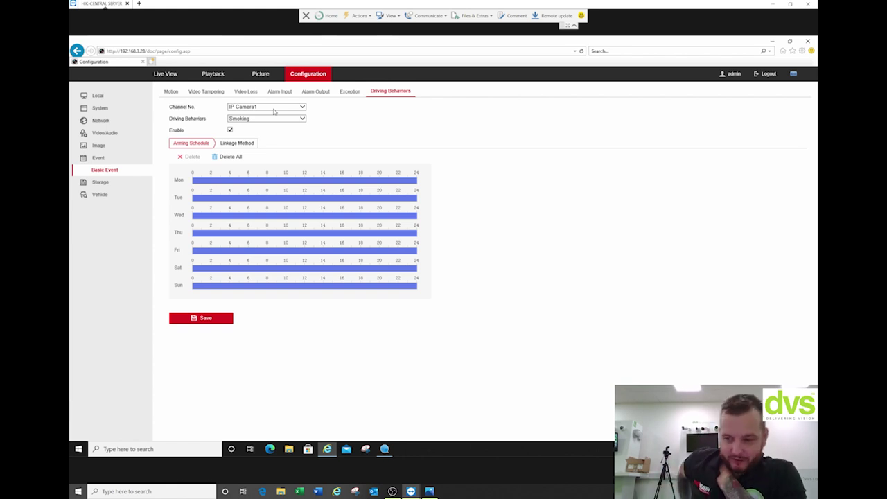
{"action": "left_click", "coordinate": [260, 107]}
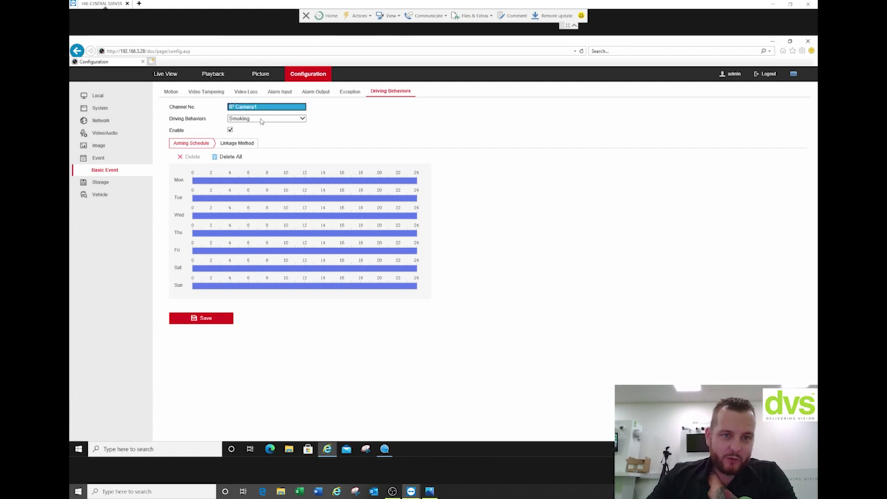
{"action": "left_click", "coordinate": [261, 119]}
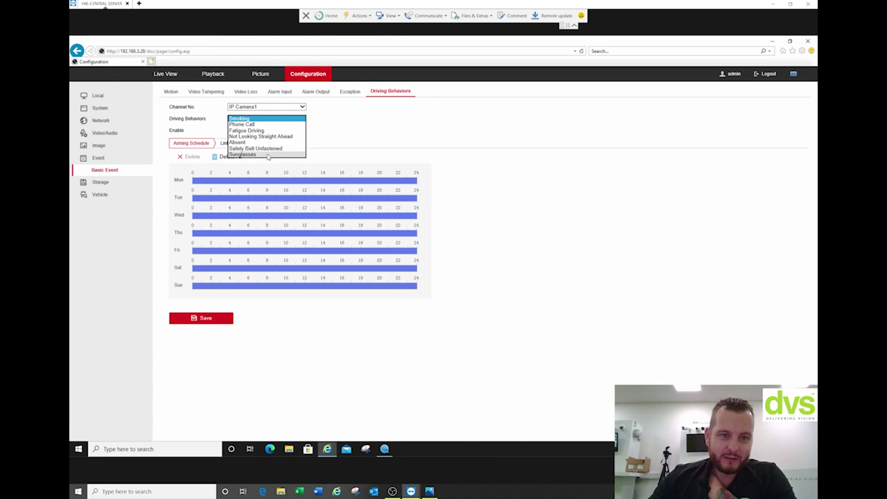
{"action": "left_click", "coordinate": [281, 126]}
{"action": "left_click", "coordinate": [237, 143]}
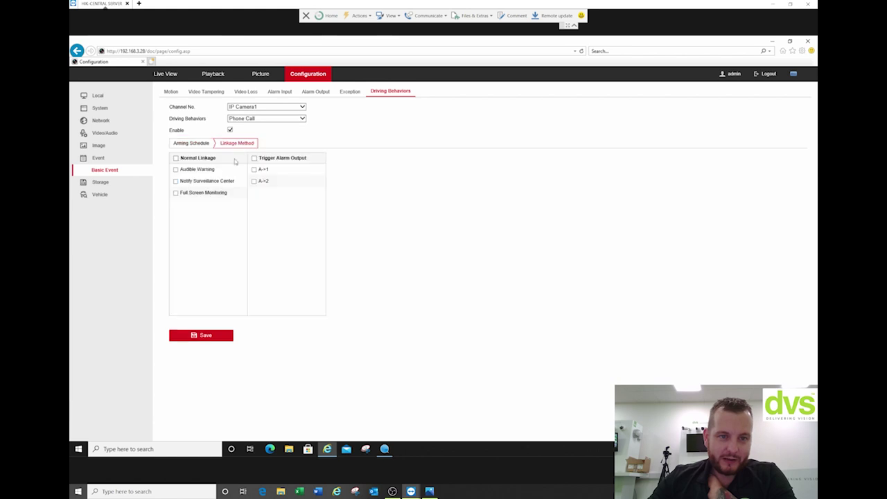
{"action": "left_click", "coordinate": [175, 181]}
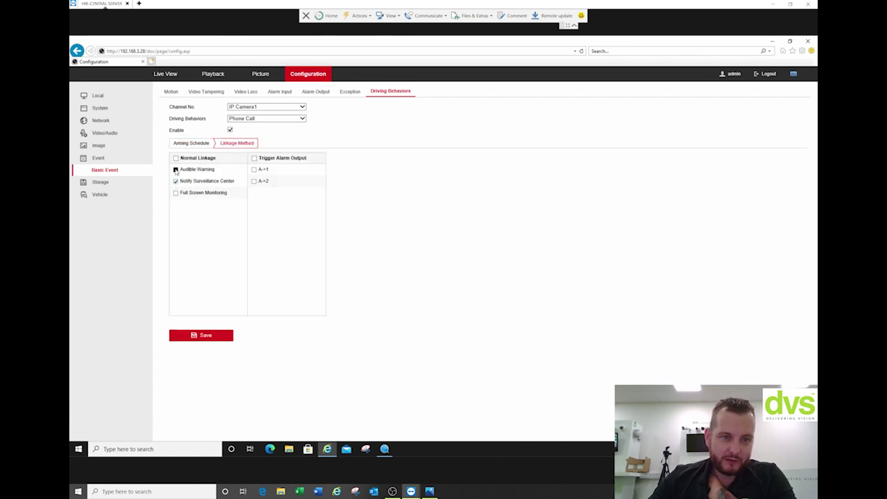
{"action": "left_click", "coordinate": [207, 338]}
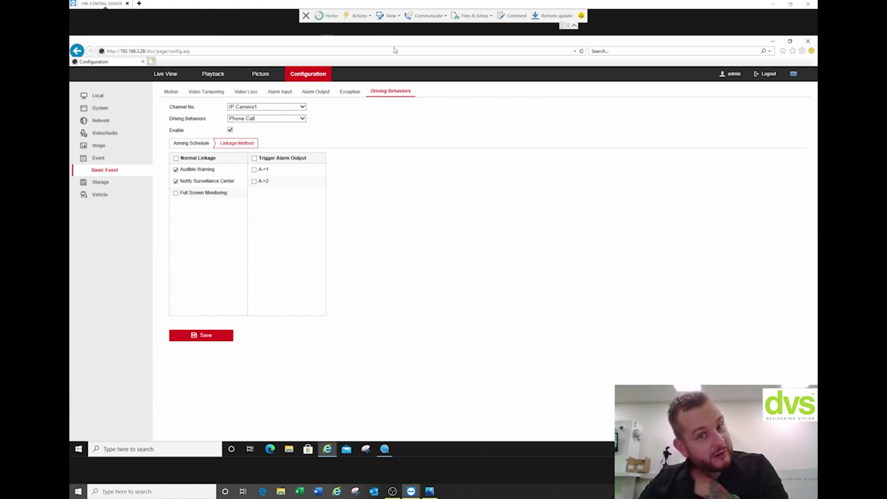
{"action": "left_click", "coordinate": [104, 182]}
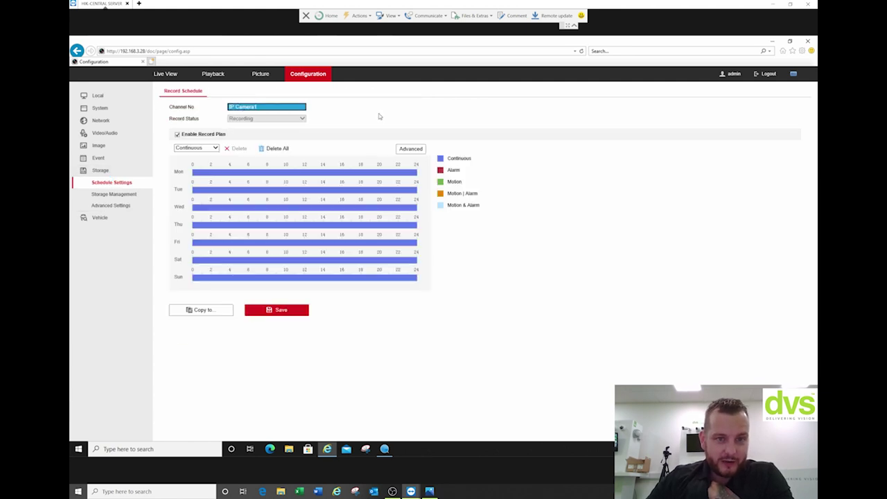
Keep continuous recording in the schedule, then check the HDD S.M.A.R.T. status and advanced storage options.
{"action": "left_click", "coordinate": [210, 149]}
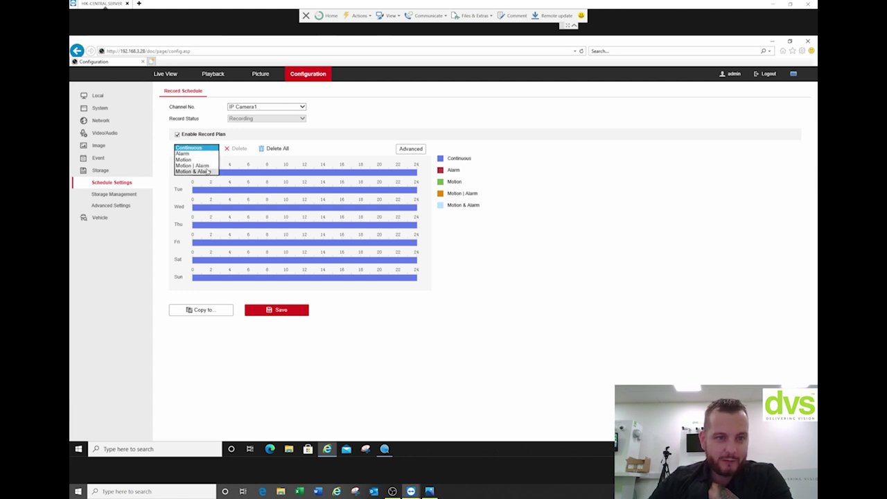
{"action": "left_click", "coordinate": [411, 131]}
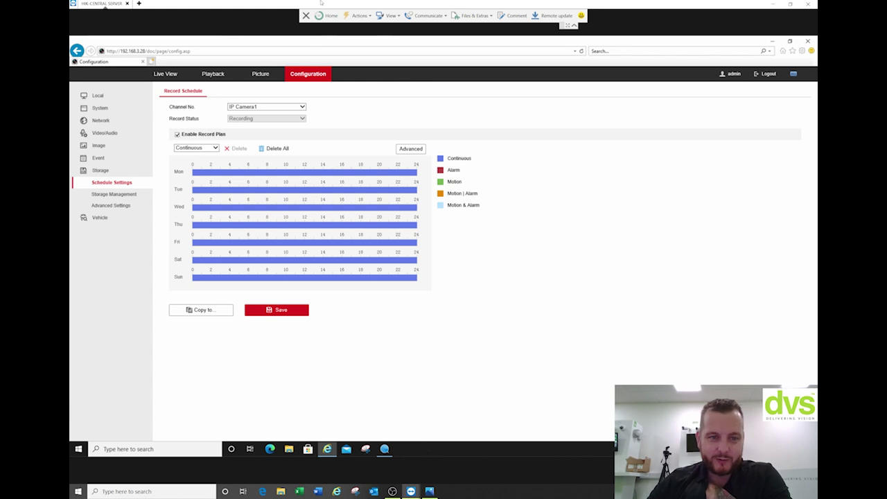
{"action": "left_click", "coordinate": [113, 196]}
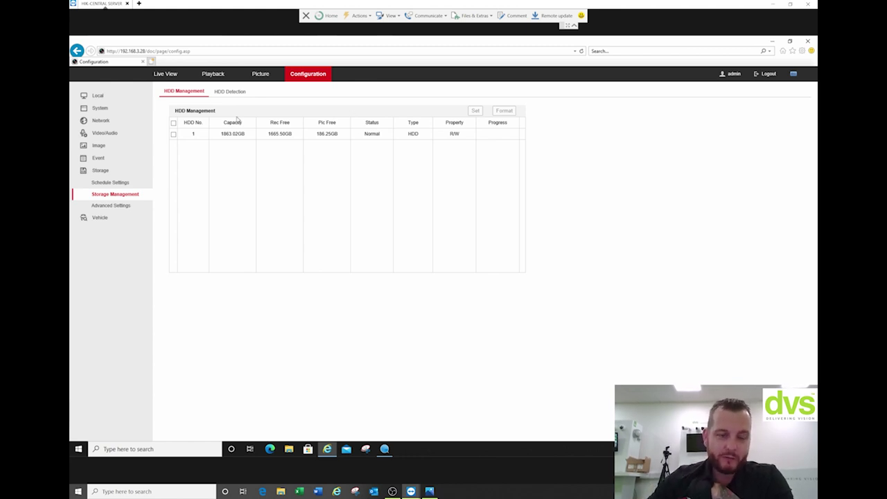
{"action": "left_click", "coordinate": [232, 92]}
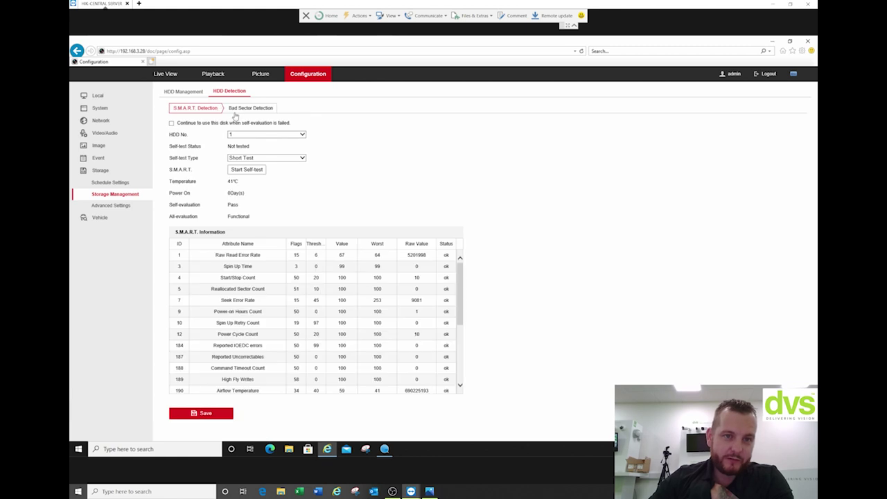
{"action": "left_click", "coordinate": [108, 205]}
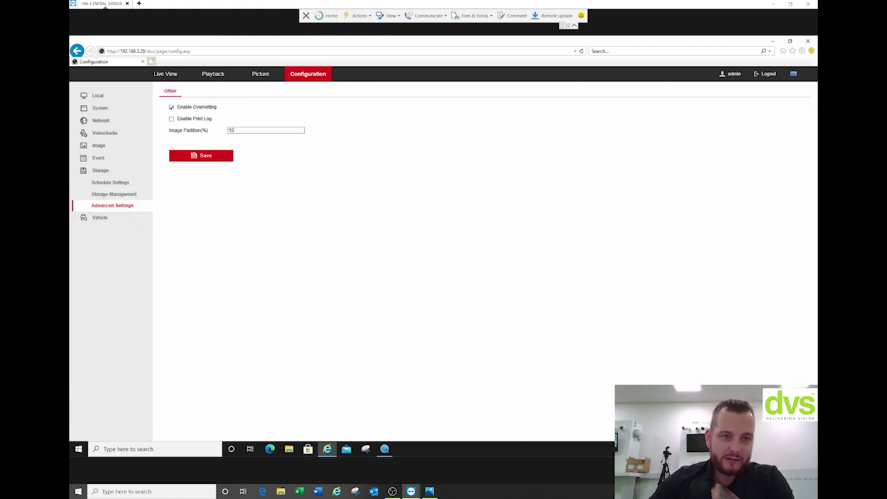
{"action": "left_click", "coordinate": [100, 217]}
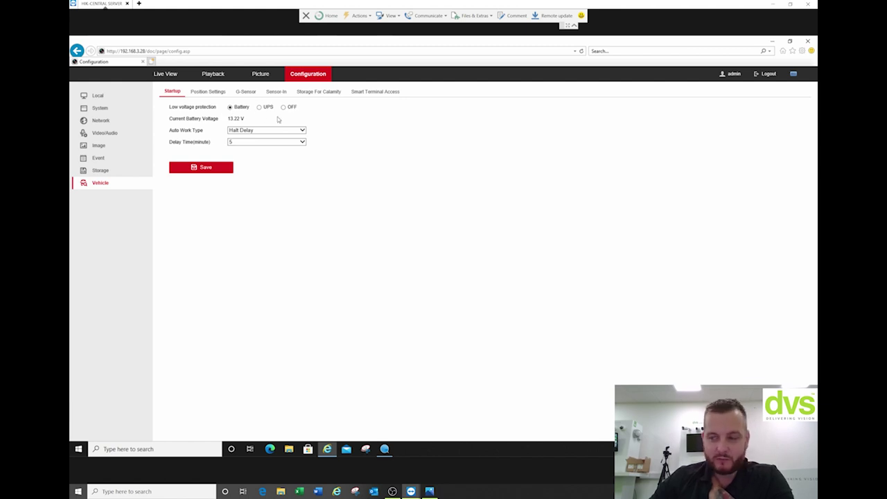
Keep battery protection at 13.22 V with Halt Delay and a 5-minute delay, and save.
{"action": "left_click_drag", "start_coordinate": [247, 120], "coordinate": [226, 119]}
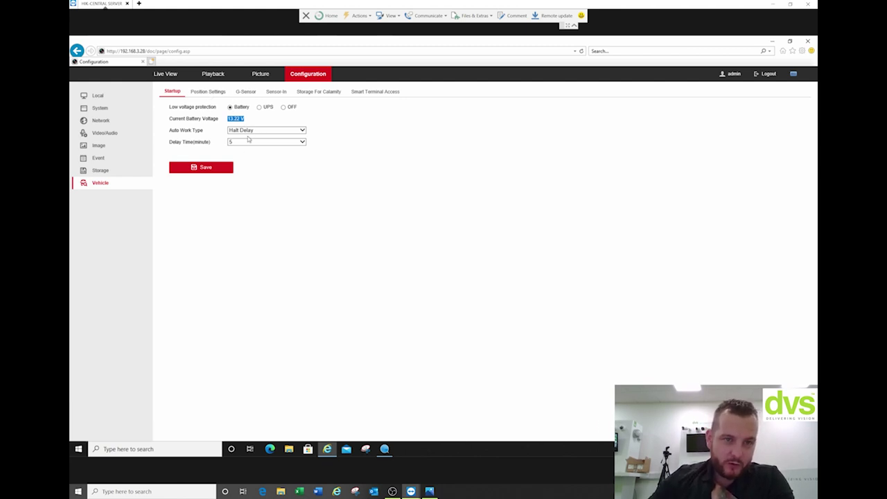
{"action": "left_click", "coordinate": [249, 133]}
{"action": "left_click", "coordinate": [250, 136]}
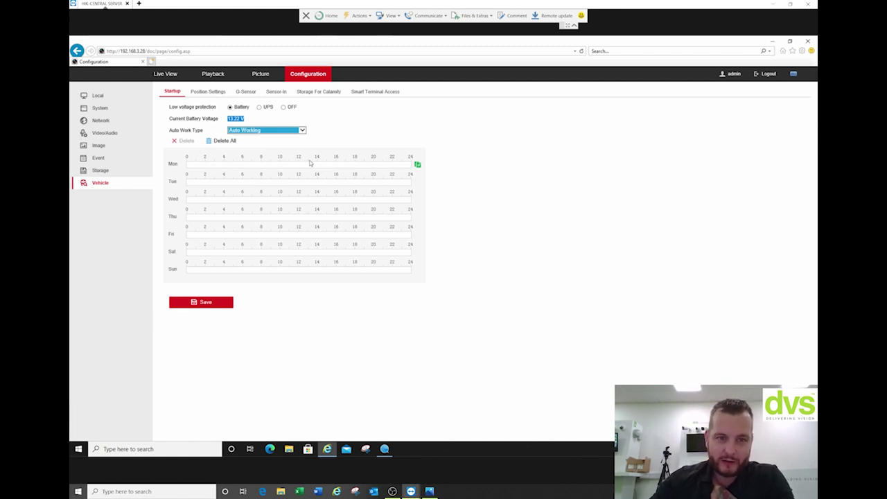
{"action": "left_click", "coordinate": [265, 130]}
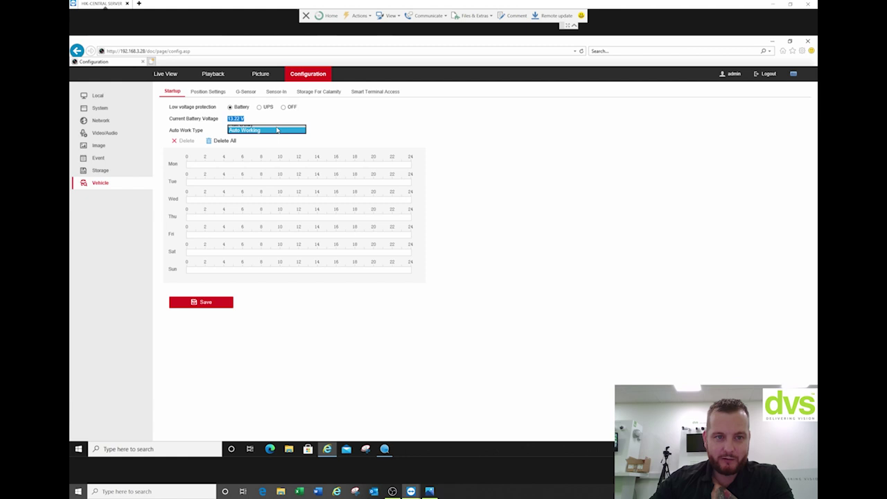
{"action": "left_click", "coordinate": [264, 125]}
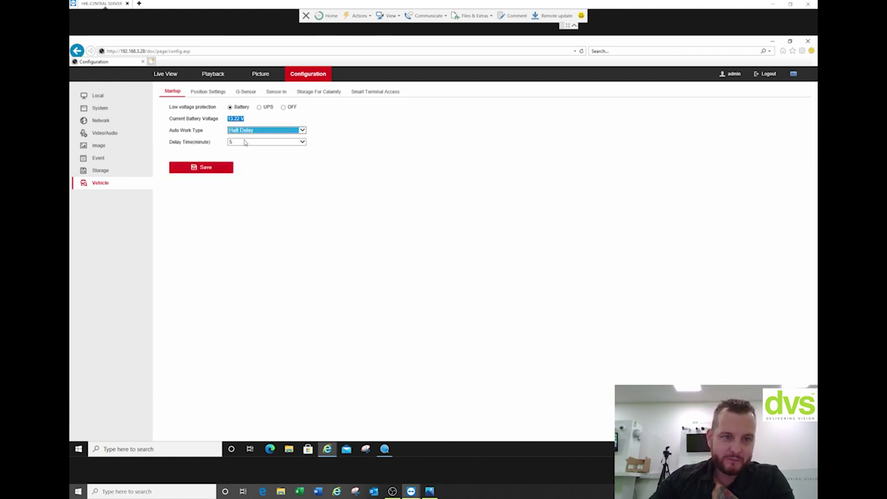
{"action": "left_click", "coordinate": [247, 142]}
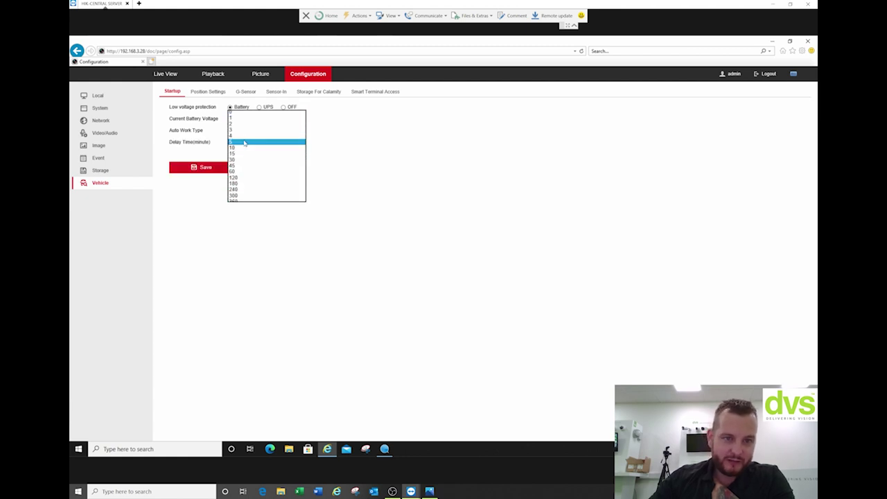
{"action": "left_click", "coordinate": [234, 201]}
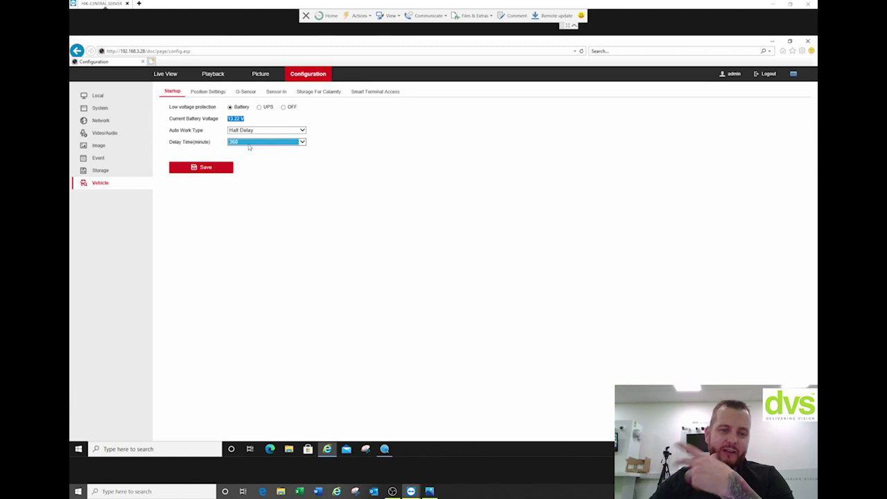
{"action": "left_click", "coordinate": [249, 143]}
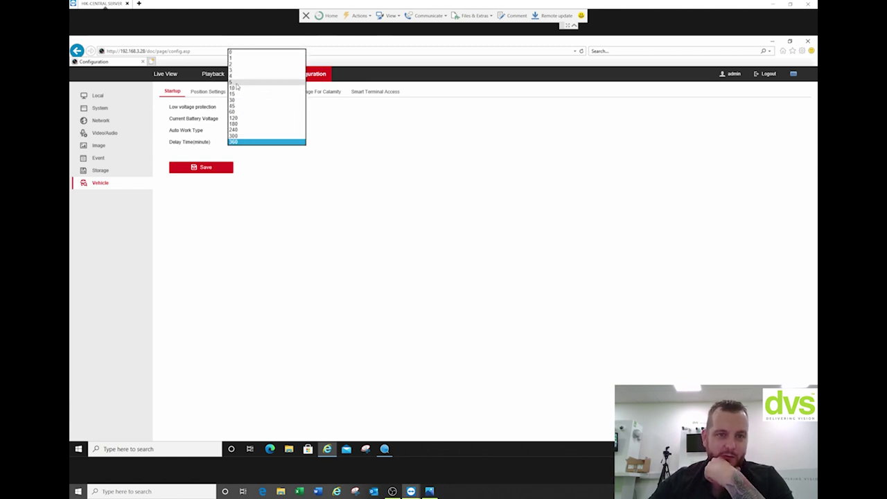
{"action": "left_click", "coordinate": [239, 86]}
{"action": "left_click", "coordinate": [228, 169]}
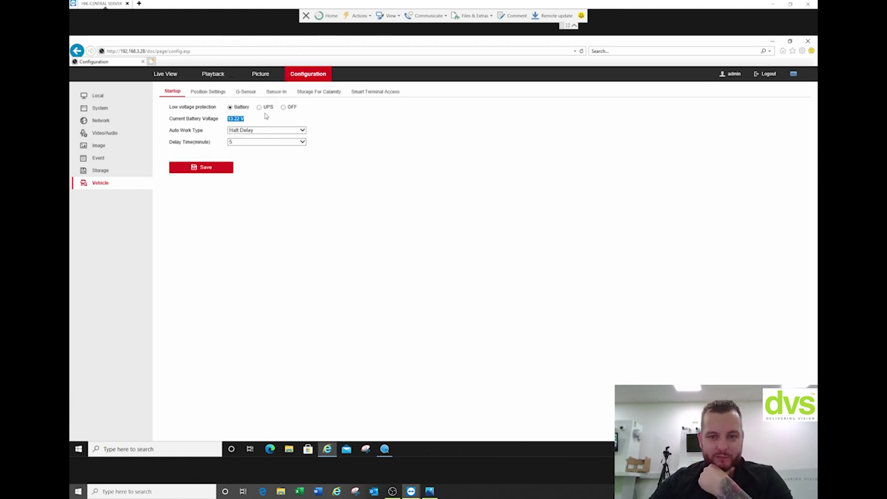
{"action": "left_click", "coordinate": [212, 91]}
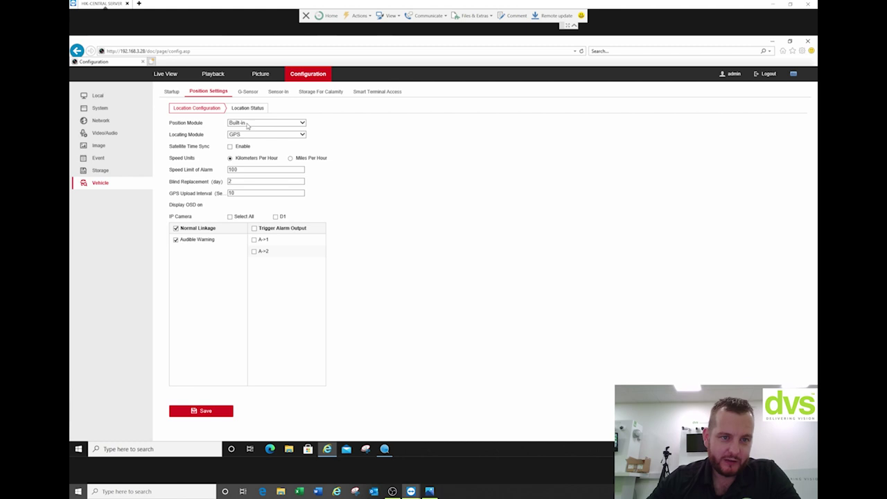
Keep Built-in GPS, turn off satellite time sync, set a 62 mph speed alarm, and save.
{"action": "left_click", "coordinate": [247, 124]}
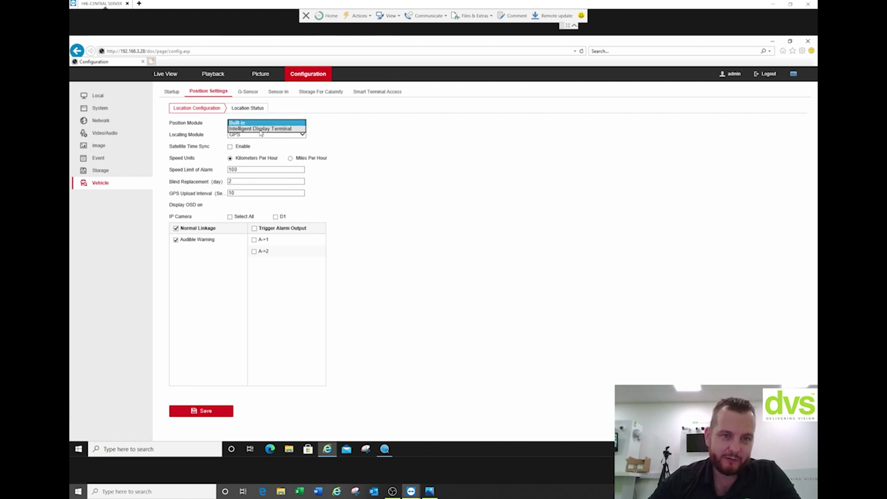
{"action": "left_click", "coordinate": [270, 138]}
{"action": "left_click", "coordinate": [276, 137]}
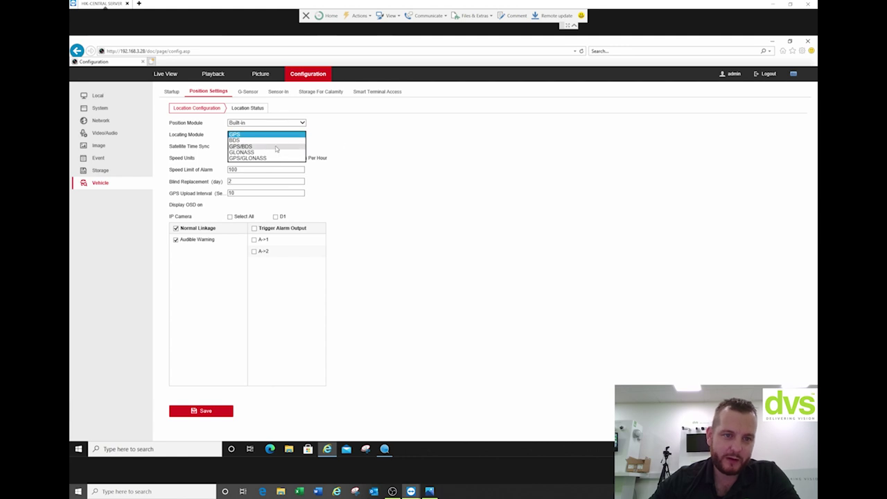
{"action": "left_click", "coordinate": [377, 148]}
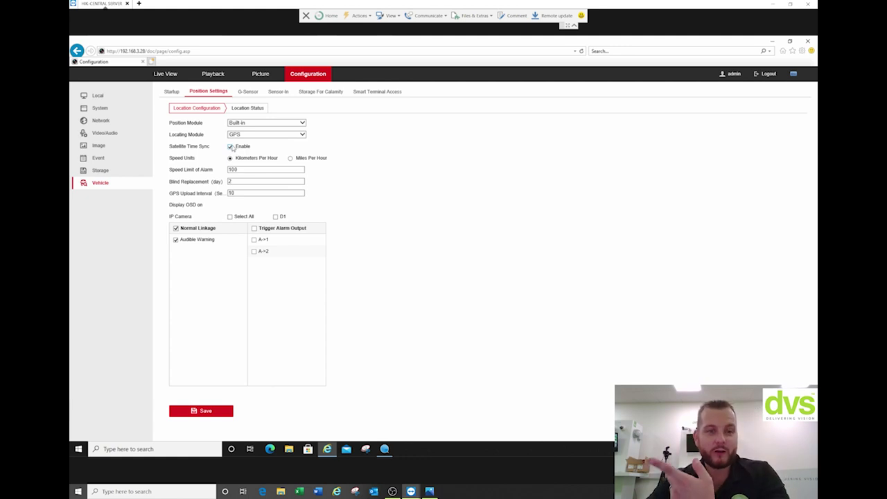
{"action": "left_click", "coordinate": [231, 147]}
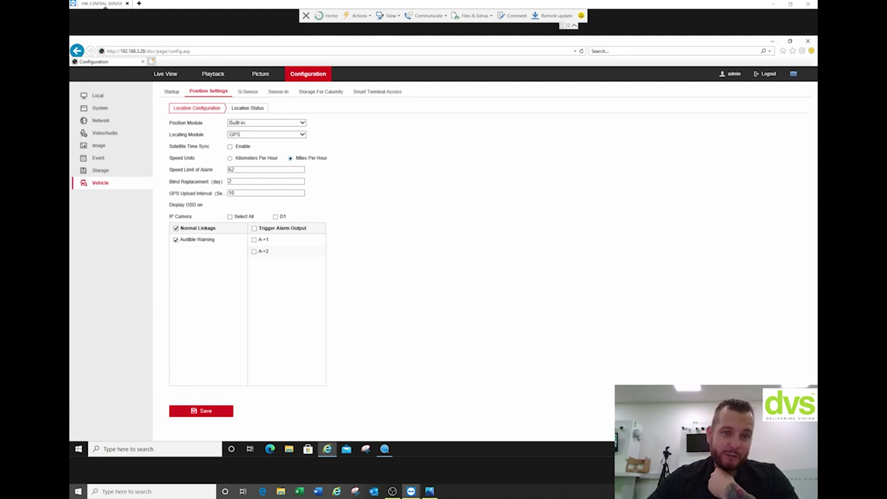
{"action": "double_click", "coordinate": [231, 169]}
{"action": "key", "text": "BackSpace"}
{"action": "type", "text": "62"}
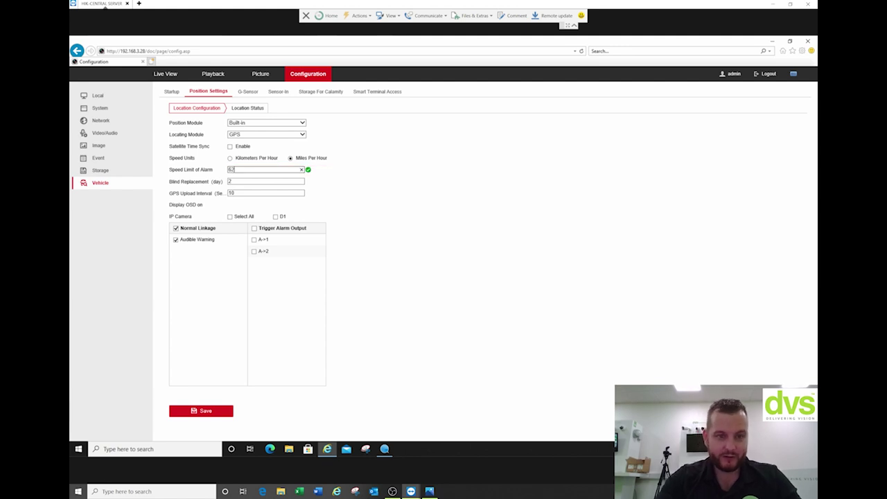
{"action": "left_click", "coordinate": [408, 209]}
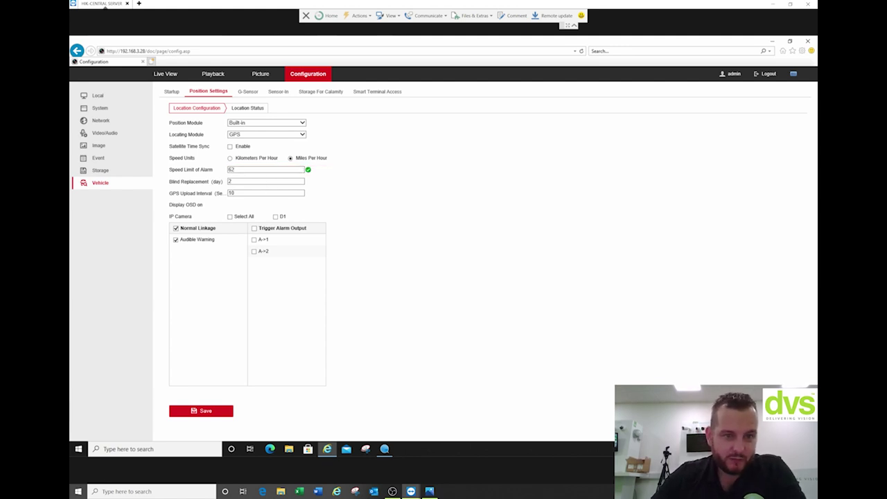
{"action": "key", "text": "Tab"}
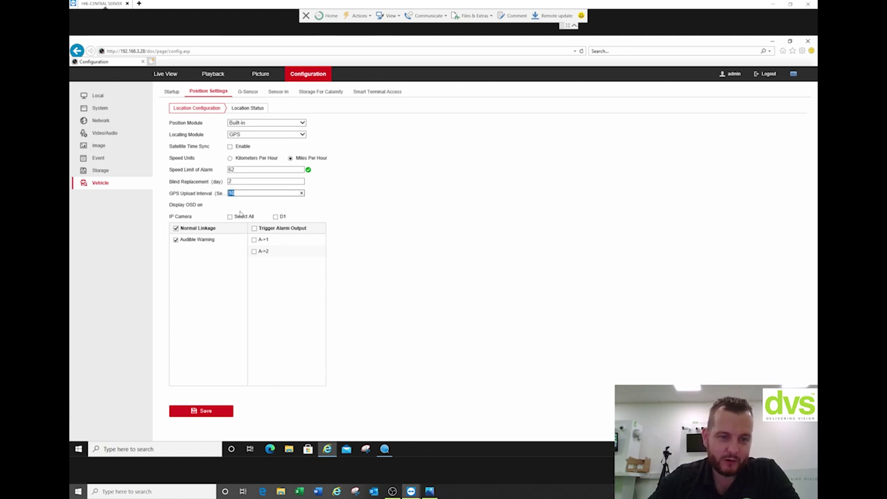
{"action": "left_click", "coordinate": [202, 412]}
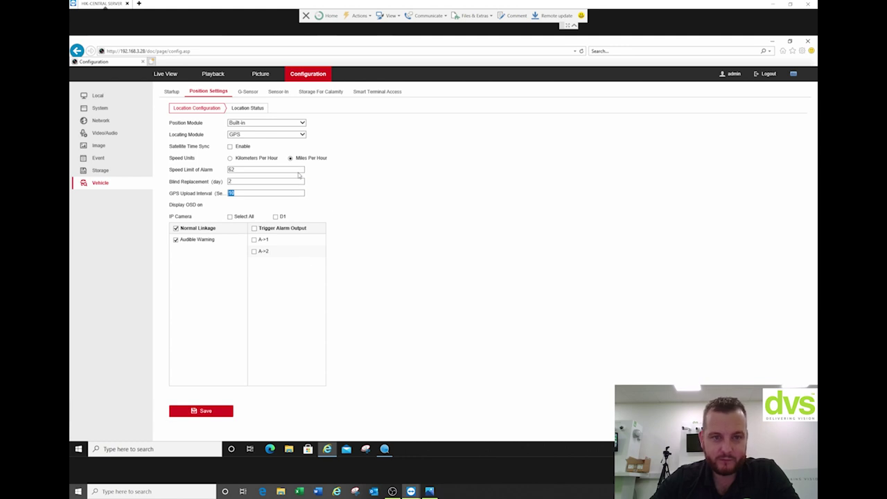
Check the GPS location status, which shows Failed and 0.00 km/h speed.
{"action": "left_click", "coordinate": [246, 109]}
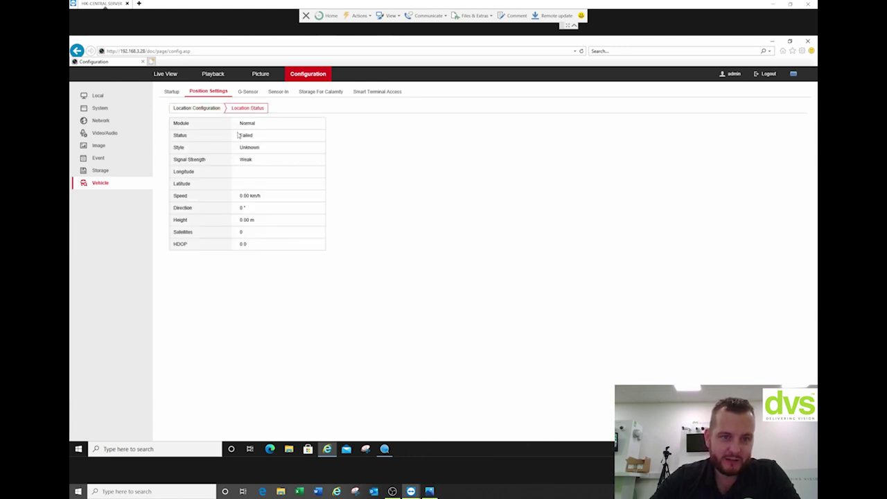
{"action": "left_click_drag", "start_coordinate": [256, 136], "coordinate": [230, 138]}
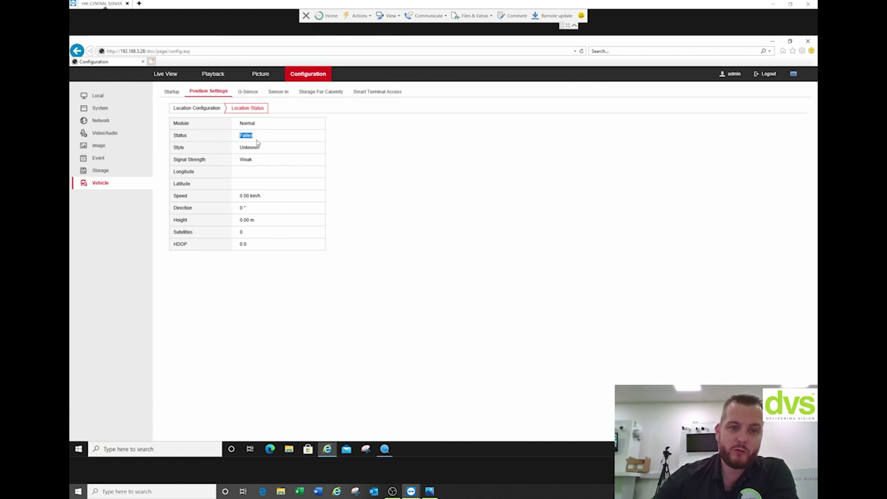
{"action": "left_click_drag", "start_coordinate": [271, 197], "coordinate": [239, 197]}
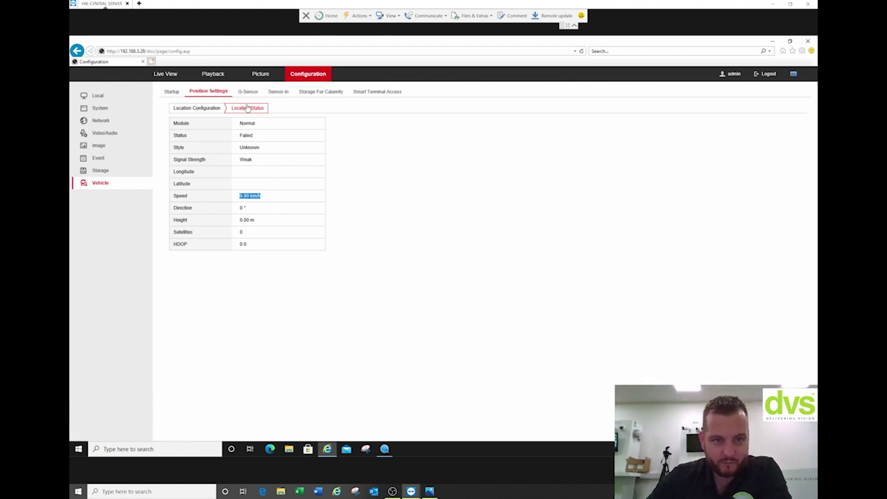
{"action": "left_click", "coordinate": [208, 112]}
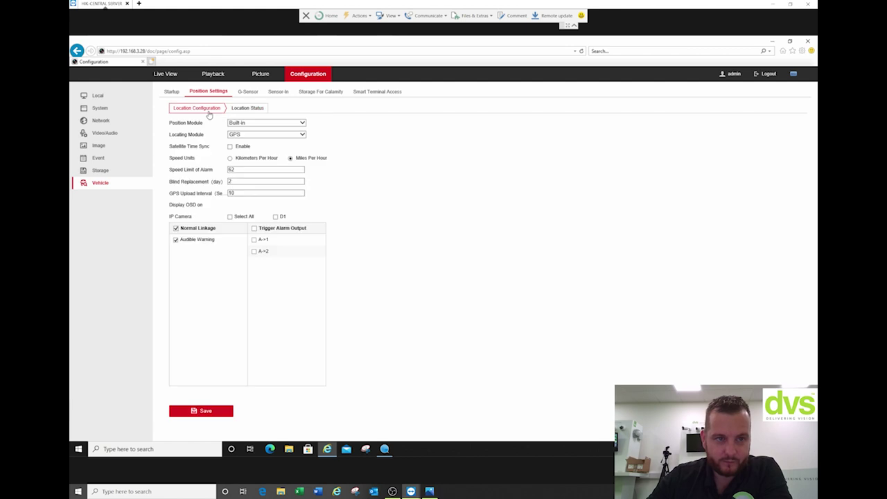
{"action": "left_click", "coordinate": [249, 94]}
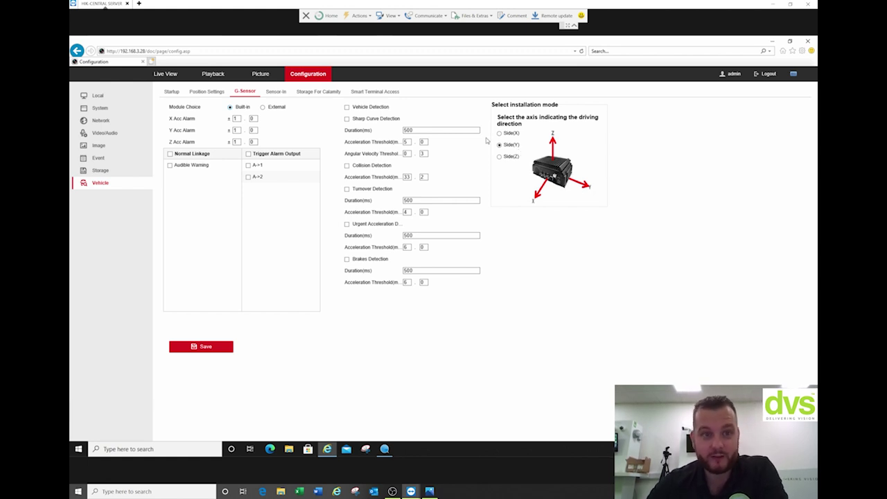
Tick Vehicle, Sharp Curve, Collision, Turnover, Urgent Acceleration and Brakes G-Sensor detections.
{"action": "left_click", "coordinate": [347, 107]}
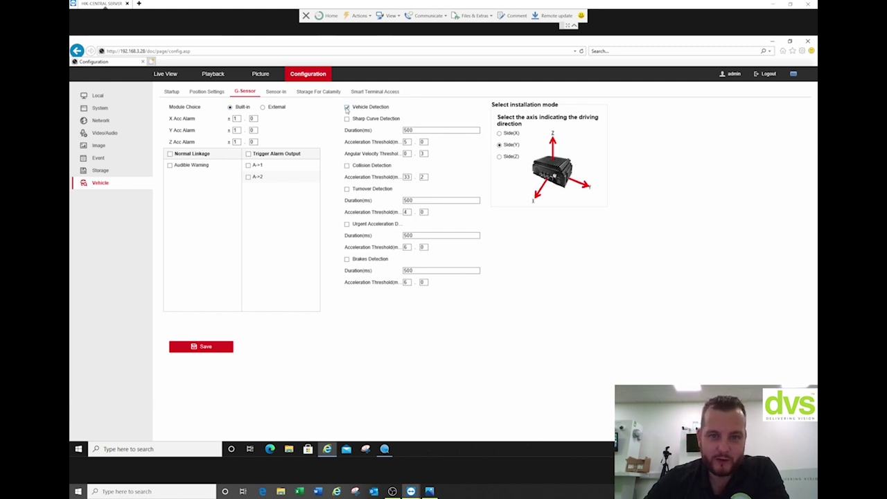
{"action": "left_click", "coordinate": [347, 119]}
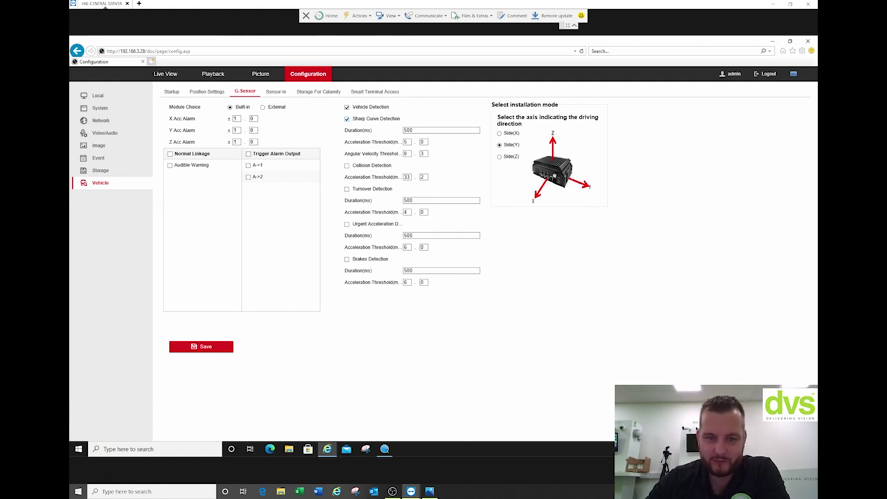
{"action": "left_click", "coordinate": [346, 166]}
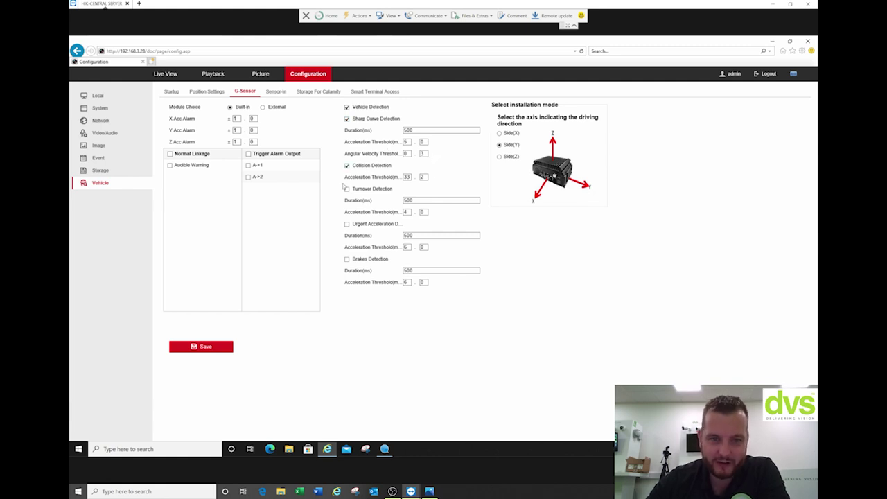
{"action": "left_click", "coordinate": [347, 189]}
{"action": "left_click", "coordinate": [347, 224]}
{"action": "left_click", "coordinate": [347, 259]}
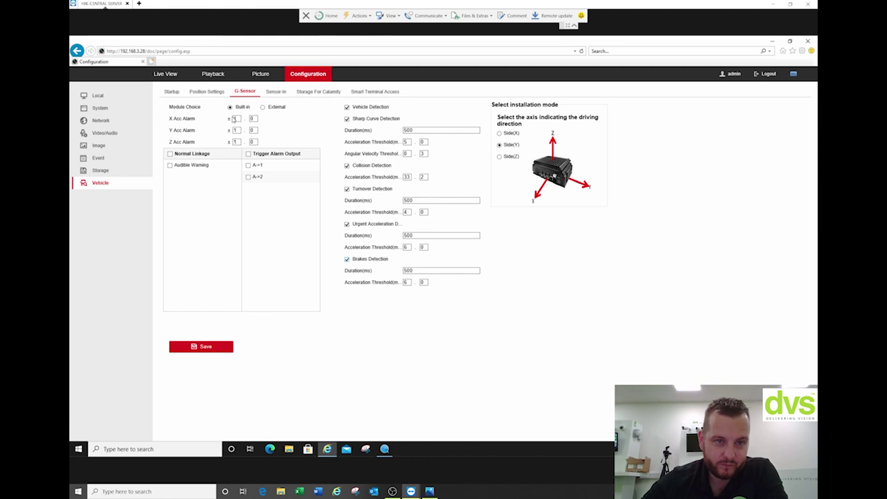
Untick all six detections, save, then tick Collision Detection again.
{"action": "left_click", "coordinate": [347, 106]}
{"action": "left_click", "coordinate": [347, 118]}
{"action": "left_click", "coordinate": [347, 165]}
{"action": "left_click", "coordinate": [346, 189]}
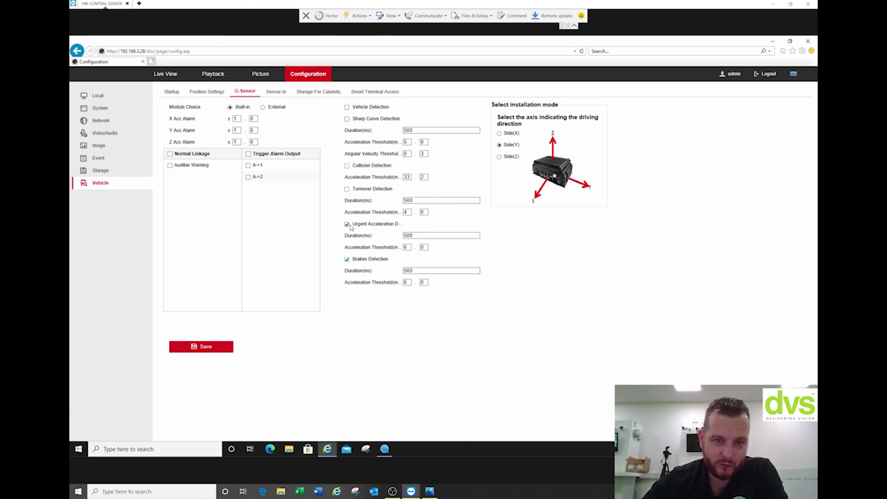
{"action": "left_click", "coordinate": [346, 224]}
{"action": "left_click", "coordinate": [347, 258]}
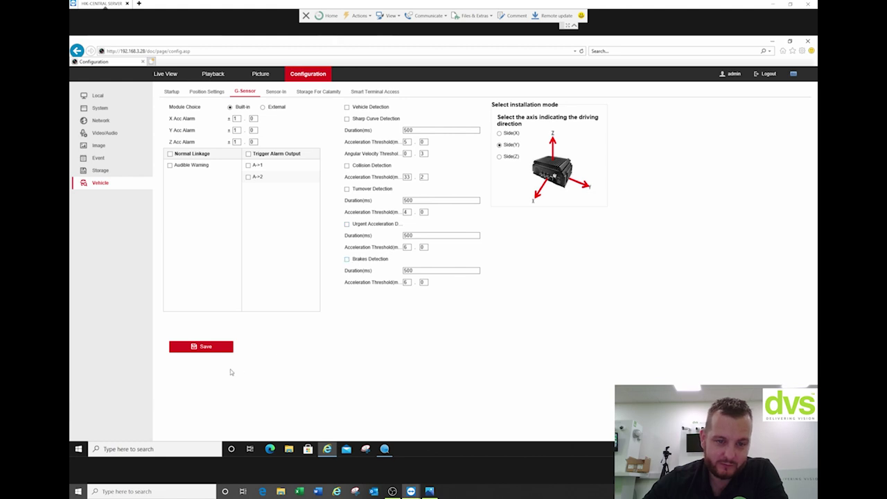
{"action": "left_click", "coordinate": [222, 348]}
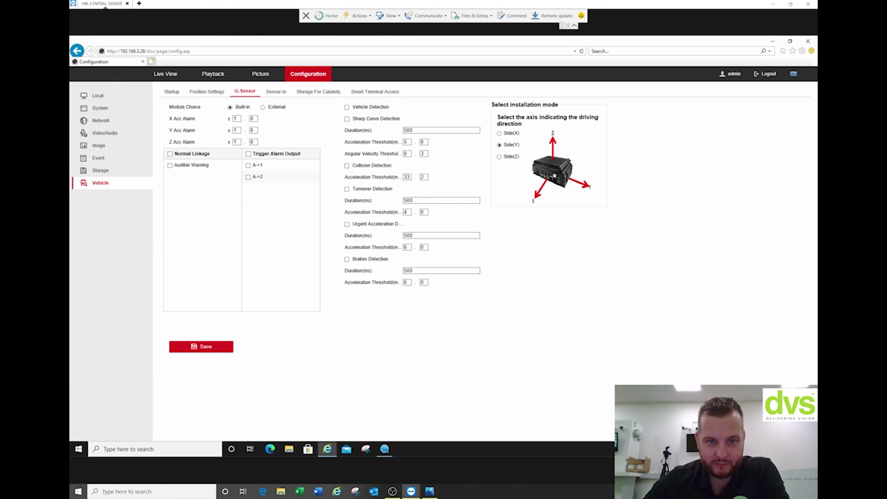
{"action": "left_click", "coordinate": [347, 166]}
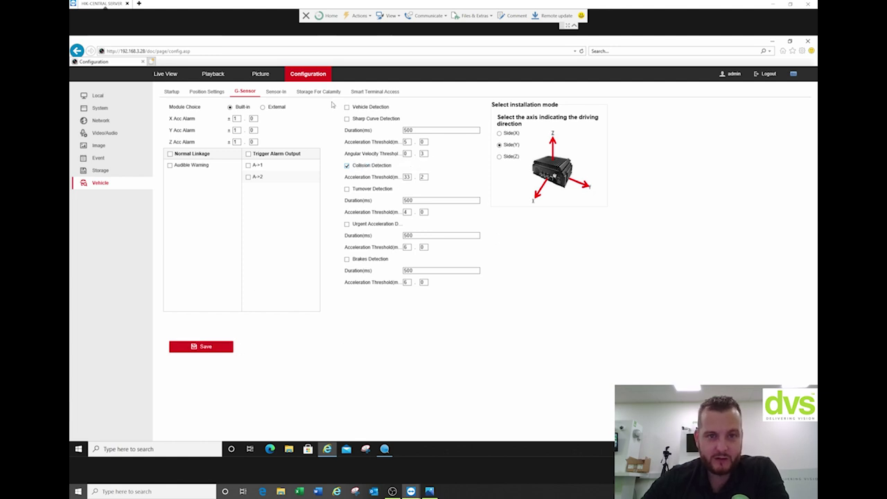
{"action": "left_click", "coordinate": [279, 93]}
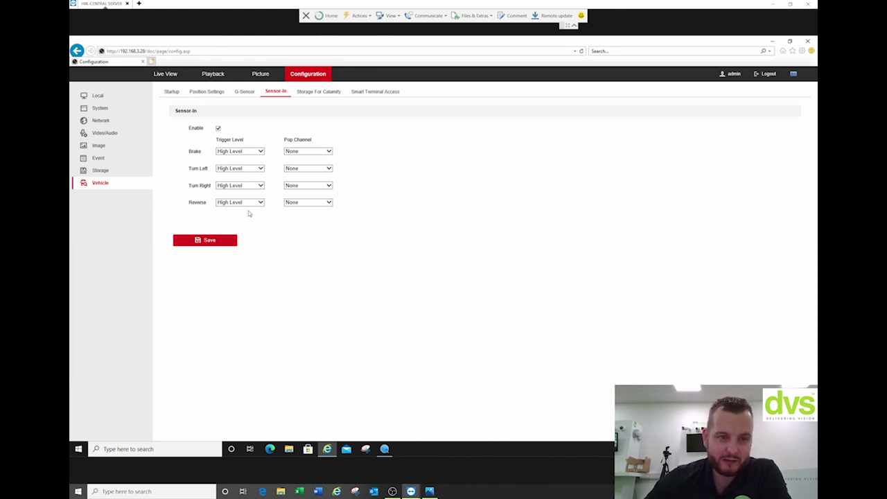
Keep the brake sensor input at High Level trigger with no pop channel.
{"action": "left_click", "coordinate": [239, 152]}
{"action": "left_click", "coordinate": [243, 151]}
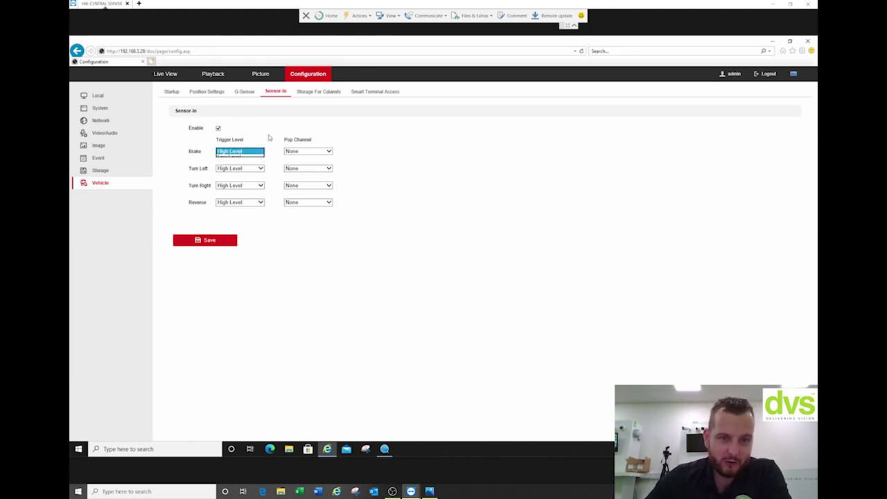
{"action": "left_click", "coordinate": [307, 151]}
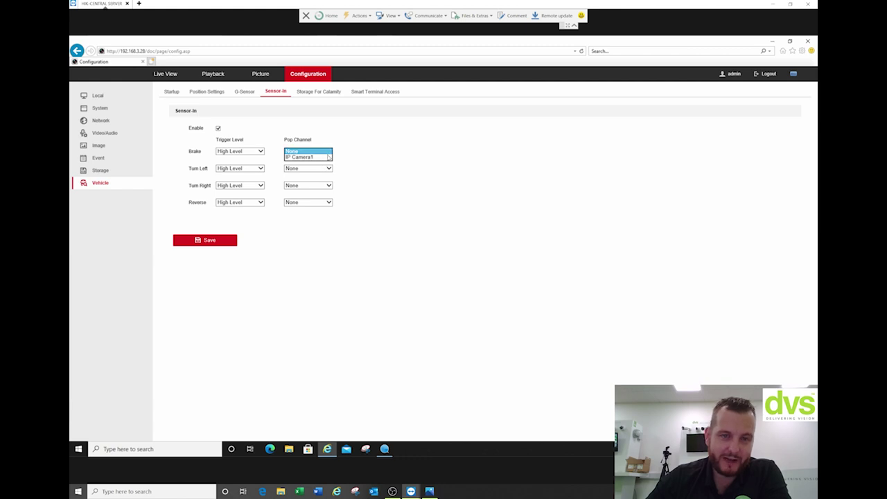
{"action": "left_click", "coordinate": [359, 170]}
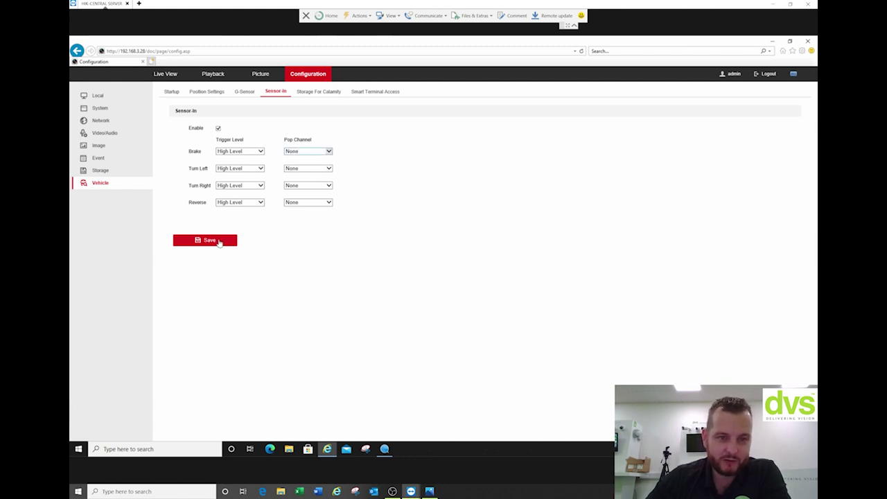
Open Storage For Calamity and toggle Enable on, then back off.
{"action": "left_click", "coordinate": [303, 94]}
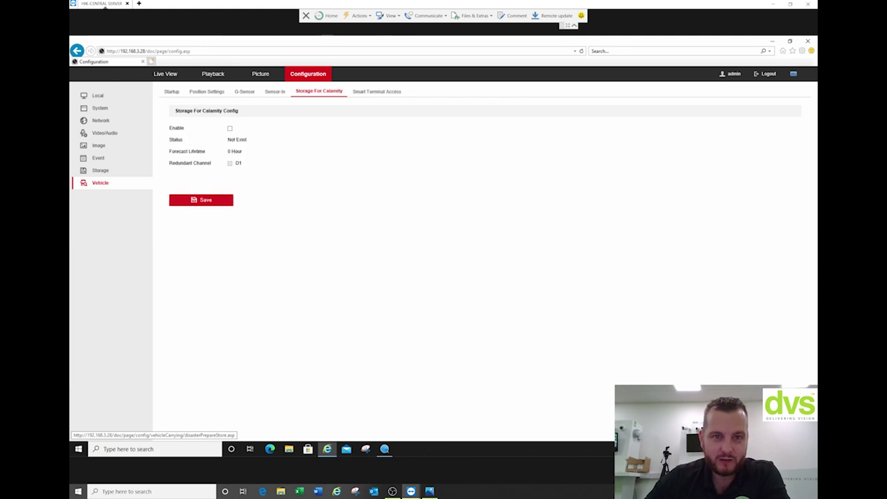
{"action": "left_click", "coordinate": [229, 128]}
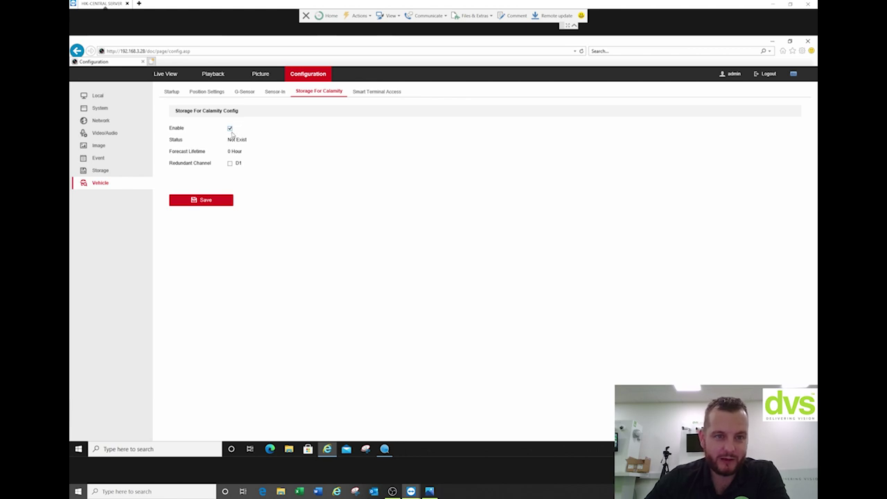
{"action": "left_click", "coordinate": [229, 128]}
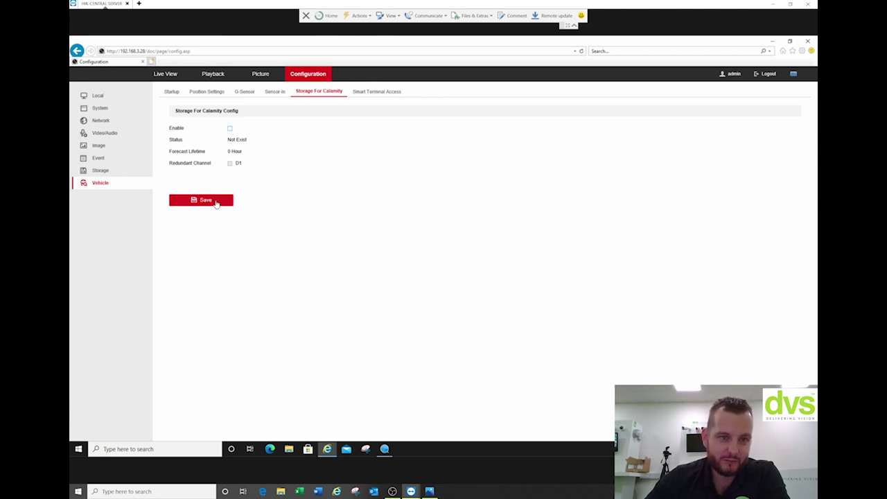
Keep smart terminal access server 192.168.1.66 with the SDK protocol.
{"action": "left_click", "coordinate": [374, 93]}
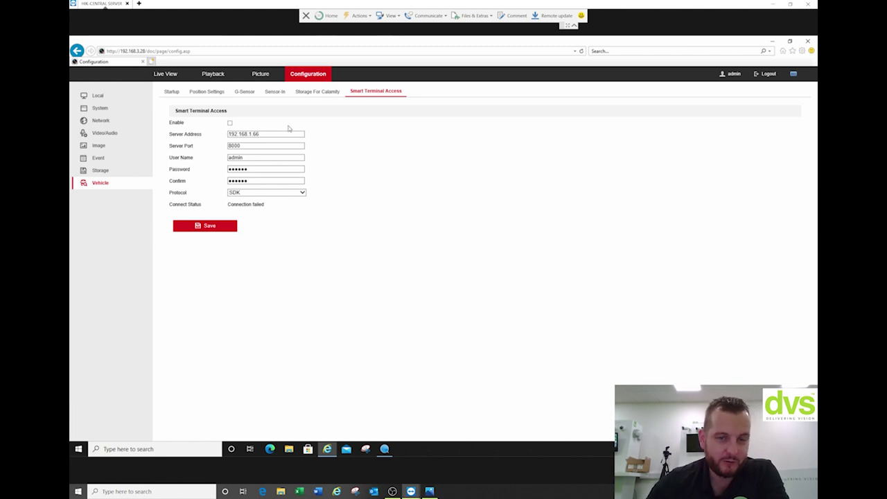
{"action": "triple_click", "coordinate": [257, 133]}
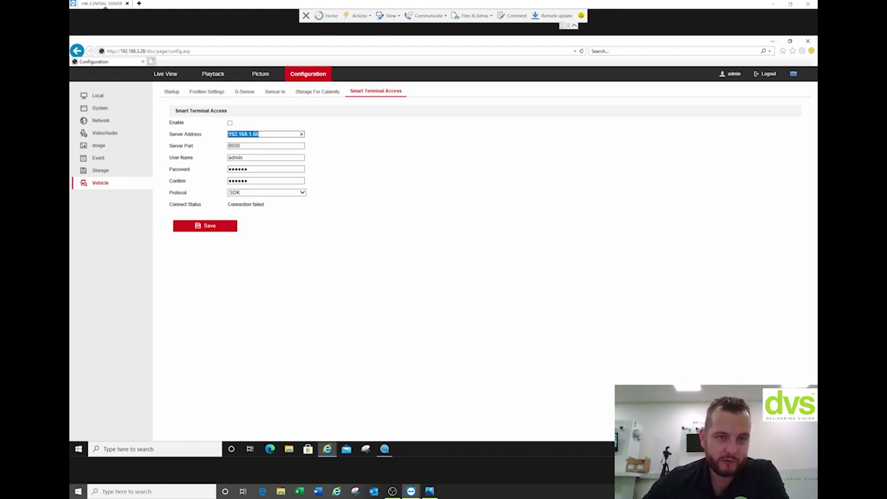
{"action": "left_click", "coordinate": [271, 193]}
{"action": "left_click", "coordinate": [270, 193]}
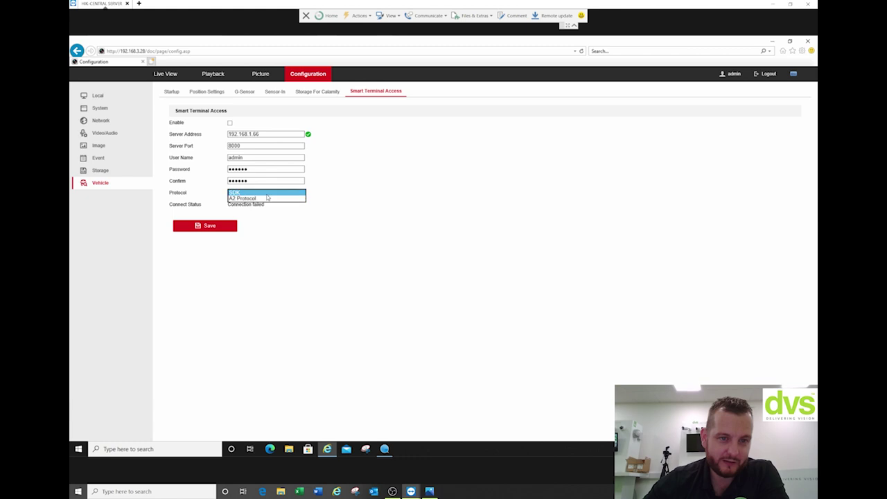
{"action": "left_click", "coordinate": [224, 248]}
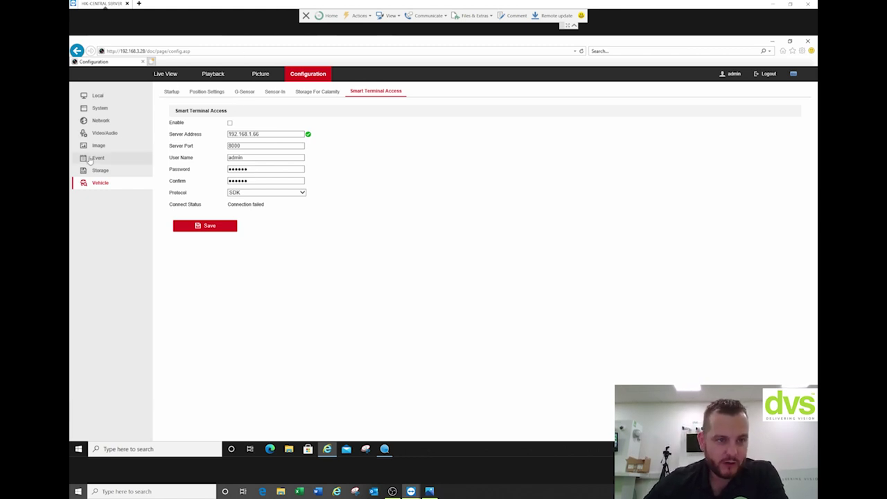
Show the DS-MP5604N's Basic Information, select the serial number's tail, then switch to Live View.
{"action": "left_click", "coordinate": [100, 109]}
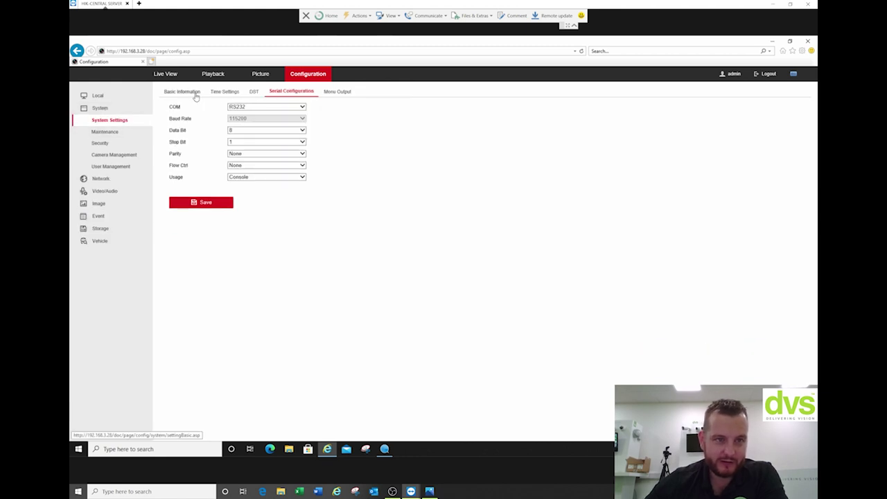
{"action": "left_click", "coordinate": [194, 94]}
{"action": "left_click_drag", "start_coordinate": [288, 142], "coordinate": [257, 143]}
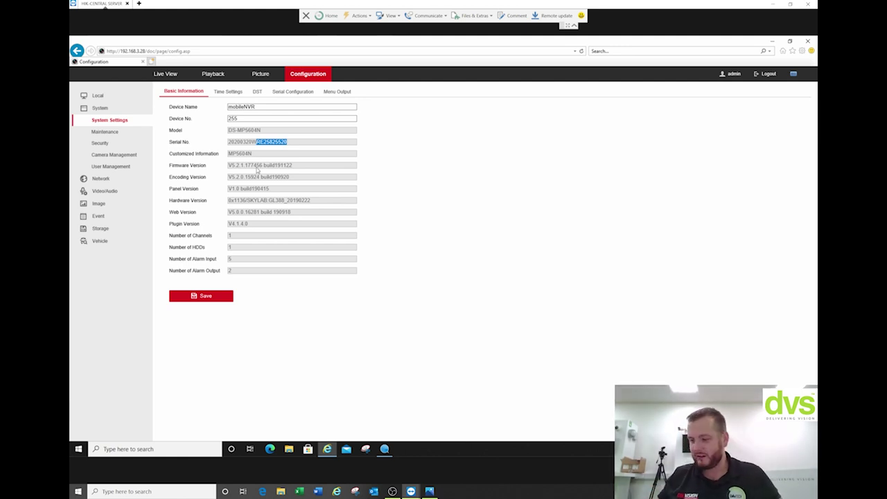
{"action": "left_click", "coordinate": [166, 76]}
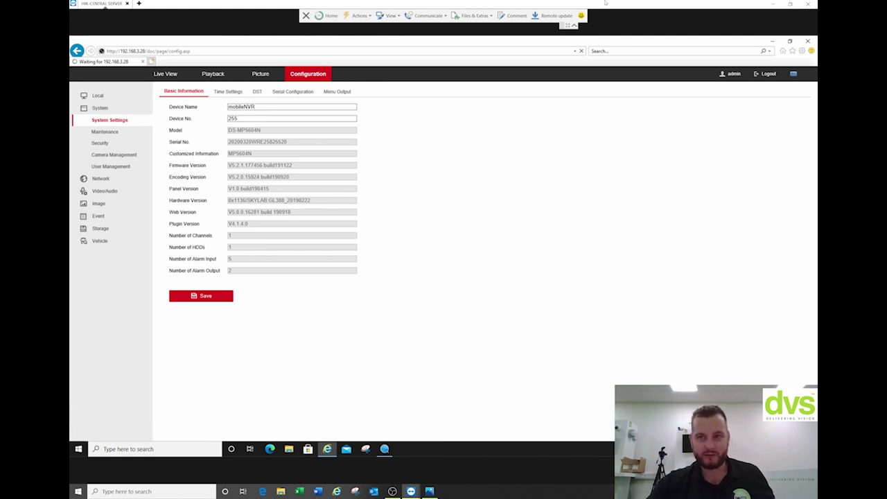
{"action": "left_click", "coordinate": [789, 3]}
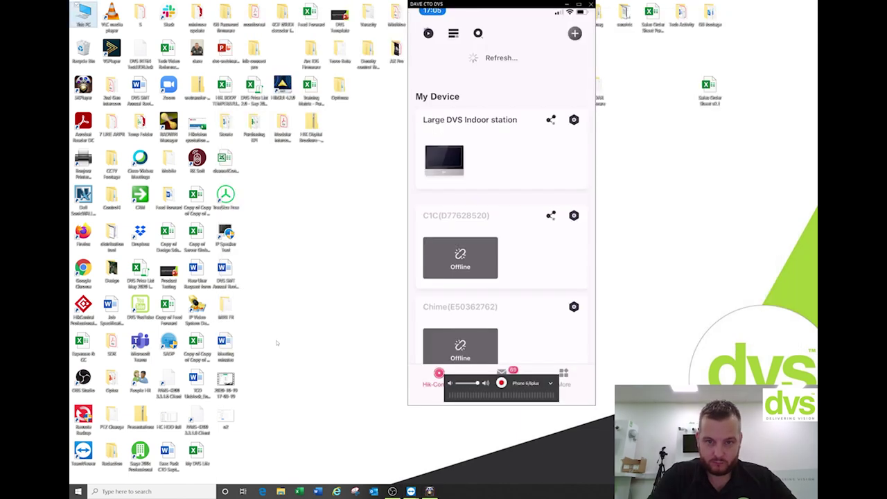
Search Hik-Connect's Add Device for the recorder by serial number E25825520.
{"action": "left_click", "coordinate": [578, 5]}
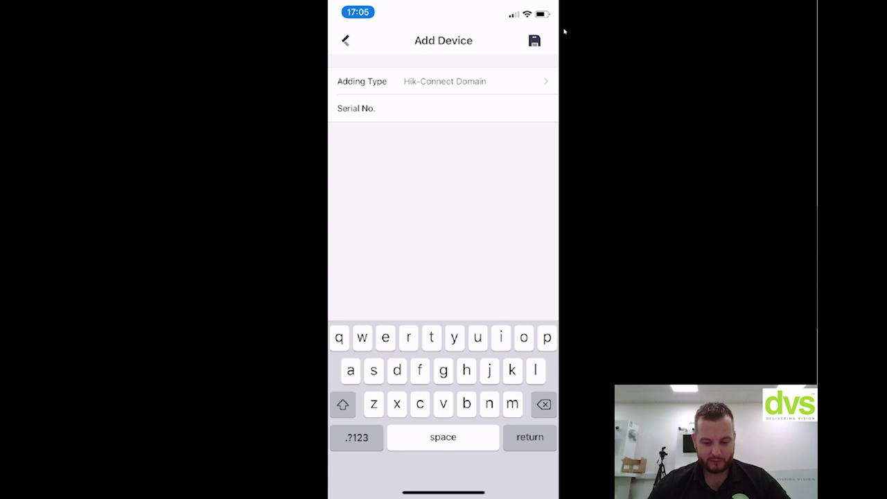
{"action": "type", "text": "E"}
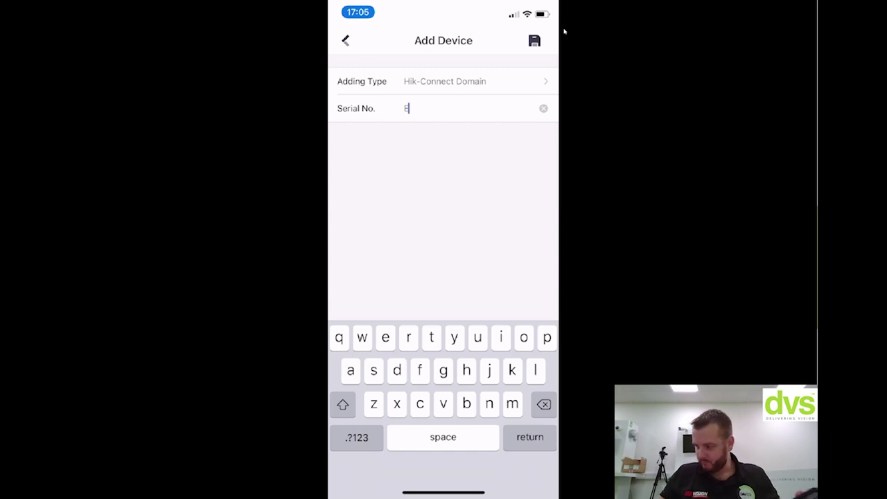
{"action": "type", "text": "2"}
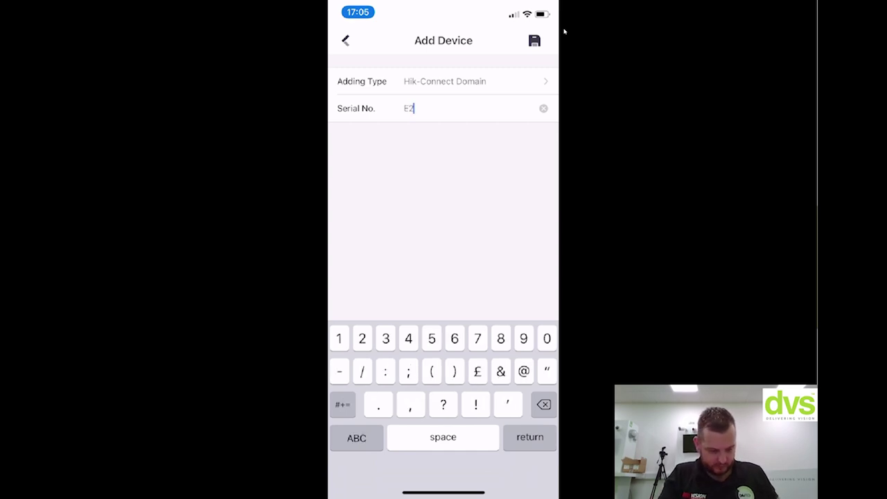
{"action": "type", "text": "5825520"}
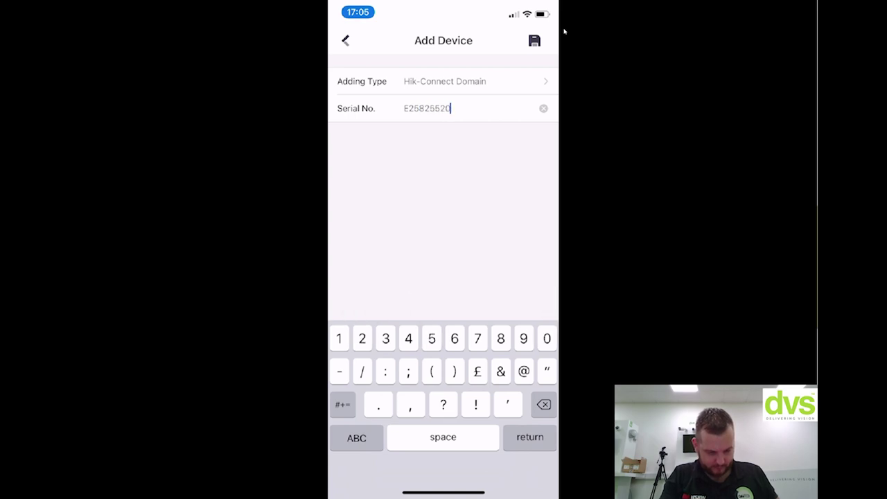
{"action": "key", "text": "Return"}
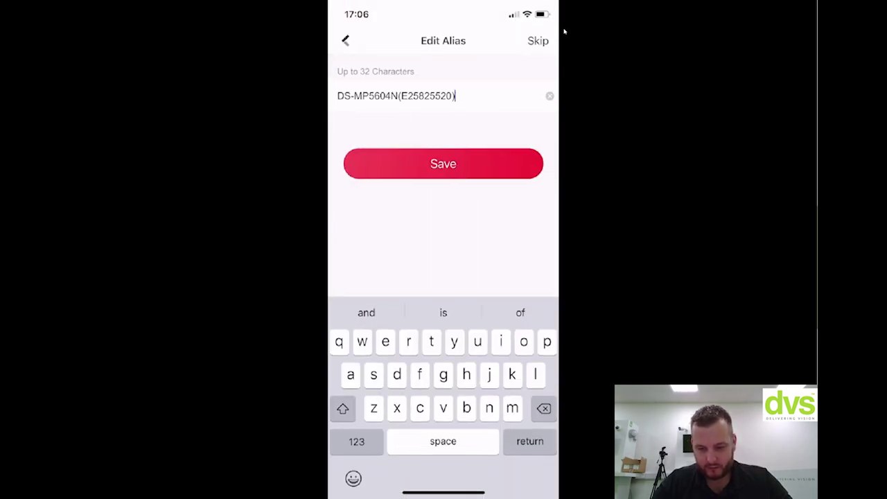
Name the new device DVS MOBILE NVR and save it.
{"action": "type", "text": "DVS "}
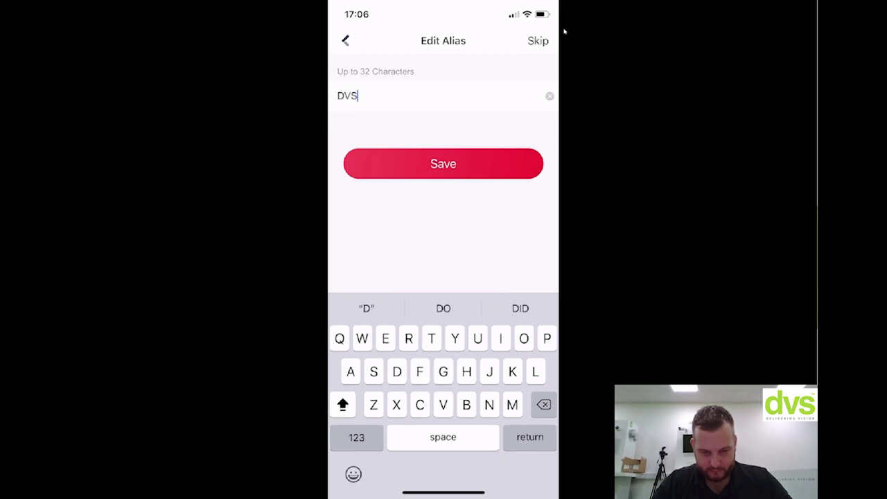
{"action": "type", "text": "MOBILE "}
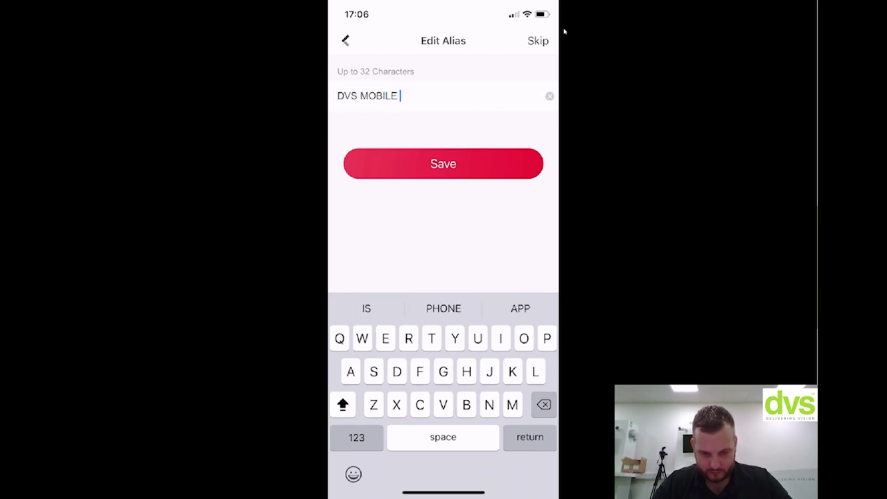
{"action": "type", "text": "NVR"}
{"action": "key", "text": "Return"}
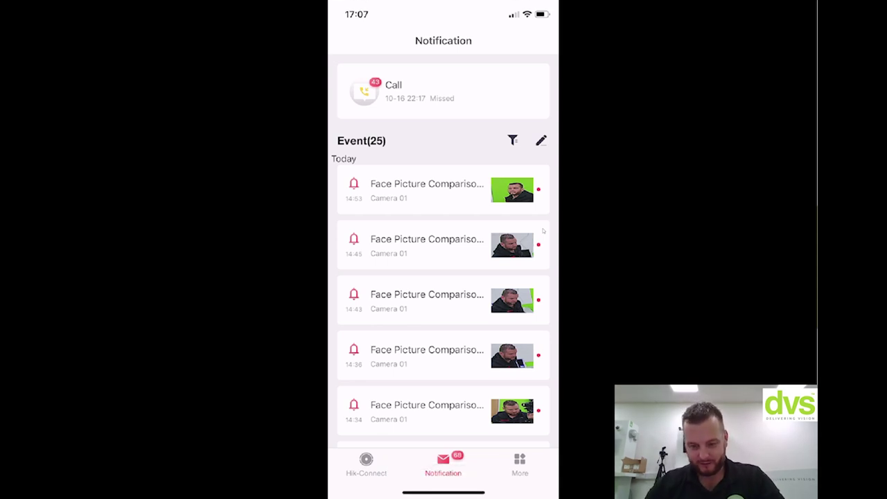
Pull down the Notification list to refresh it, then close the phone mirror window.
{"action": "left_click_drag", "start_coordinate": [444, 208], "coordinate": [444, 326]}
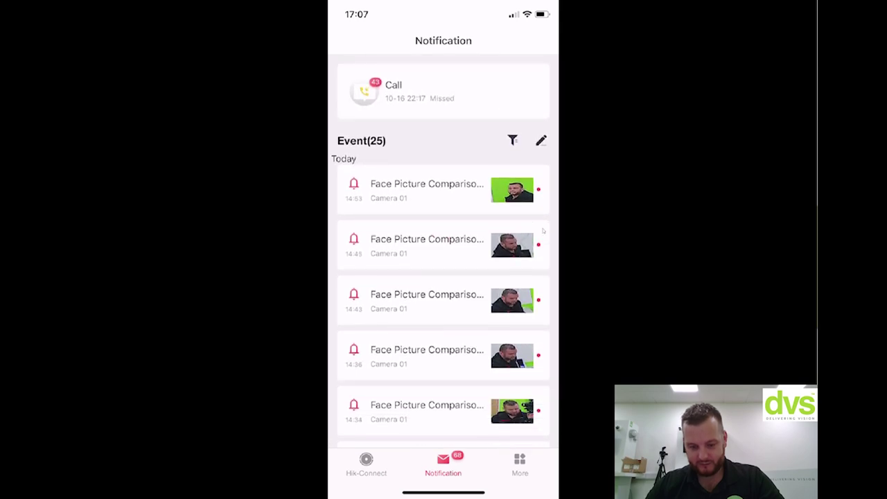
{"action": "scroll", "coordinate": [543, 231], "scroll_direction": "down", "scroll_amount": 5}
{"action": "scroll", "coordinate": [543, 231], "scroll_direction": "up", "scroll_amount": 8}
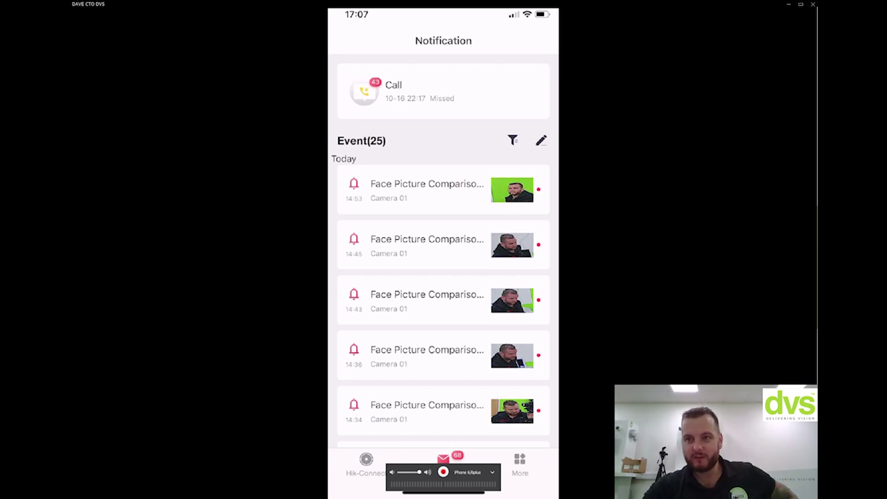
{"action": "left_click", "coordinate": [792, 5]}
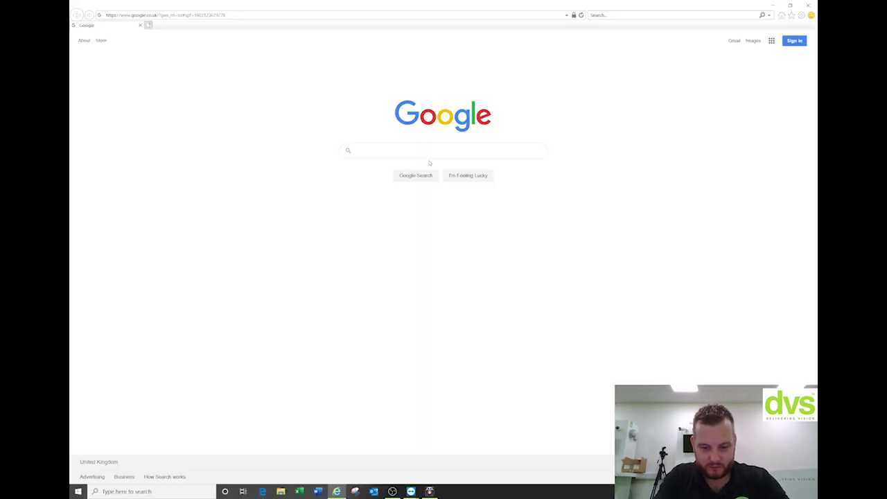
Google 'hikvision' and open the official Hikvision website.
{"action": "type", "text": "hikvision"}
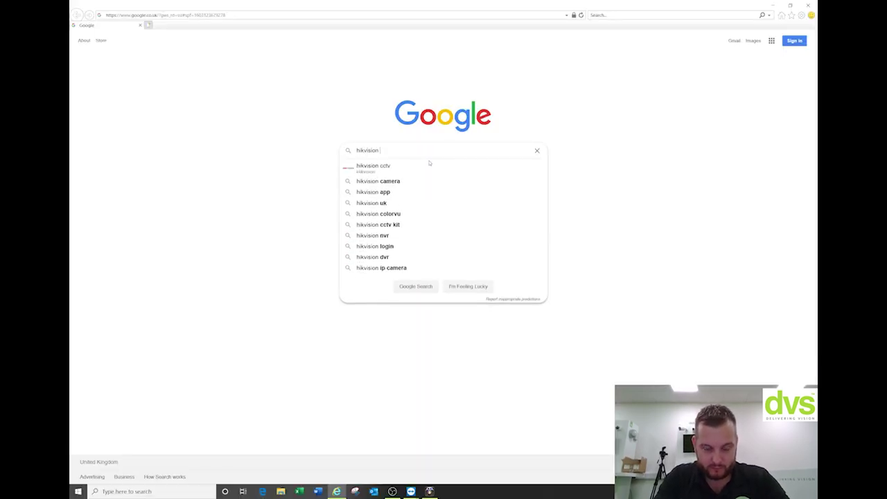
{"action": "key", "text": "Return"}
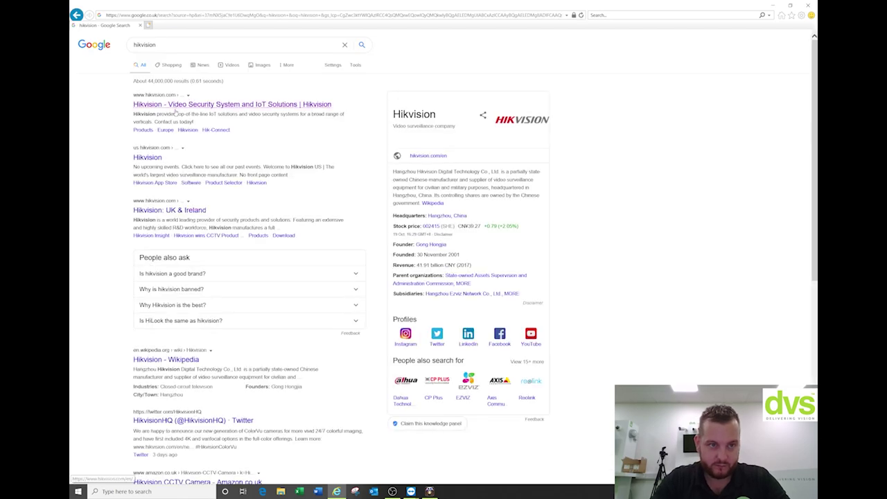
{"action": "left_click", "coordinate": [175, 108]}
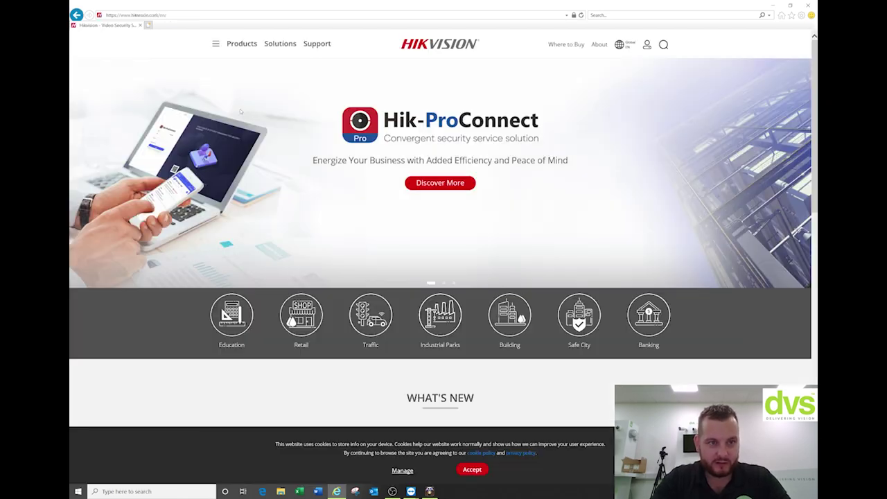
Go to Products > Mobile Products > Mobile Network Cameras.
{"action": "left_click", "coordinate": [241, 44]}
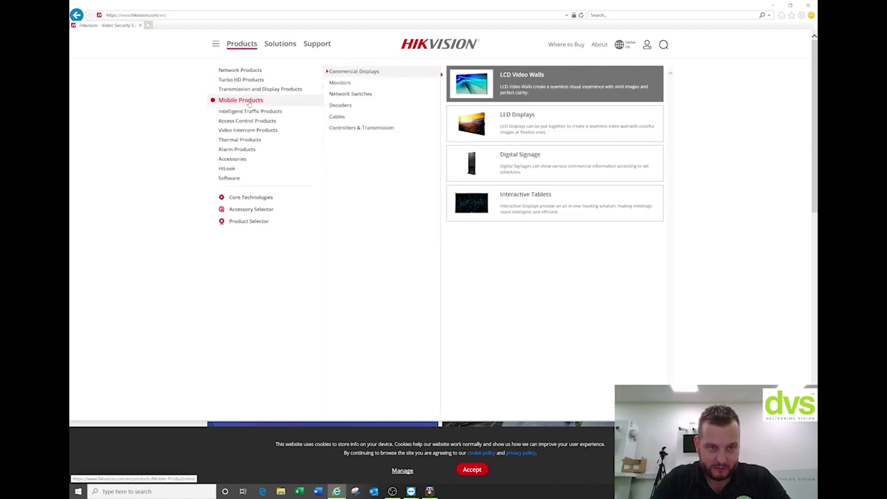
{"action": "mouse_move", "coordinate": [254, 104]}
{"action": "mouse_move", "coordinate": [347, 86]}
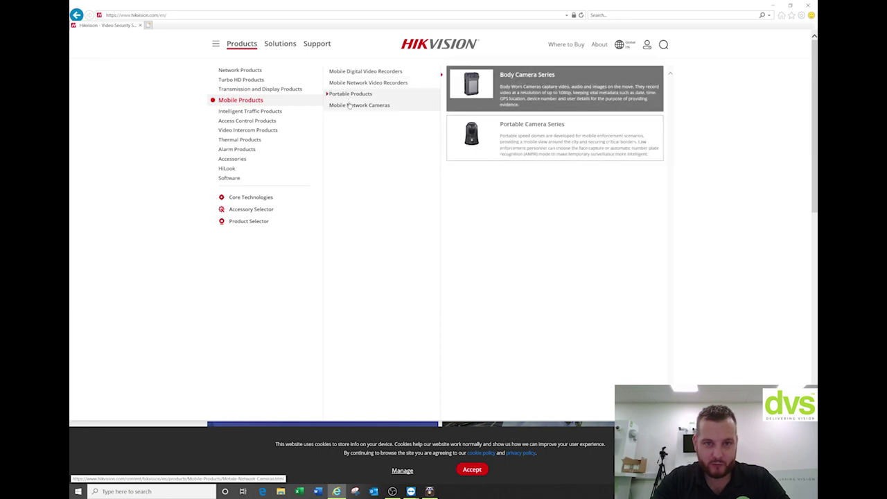
{"action": "mouse_move", "coordinate": [350, 105]}
{"action": "left_click", "coordinate": [545, 85]}
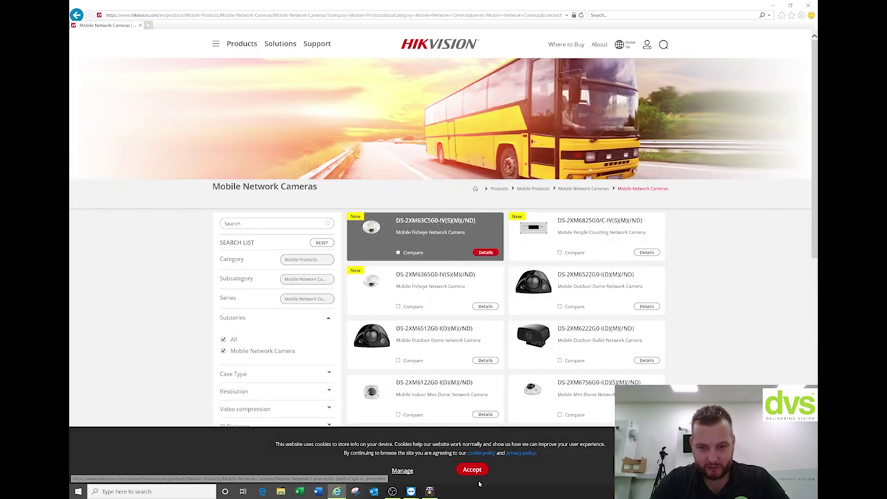
Page through the Mobile Network Cameras listing to page 2 and back to page 1.
{"action": "scroll", "coordinate": [480, 441], "scroll_direction": "down", "scroll_amount": 2}
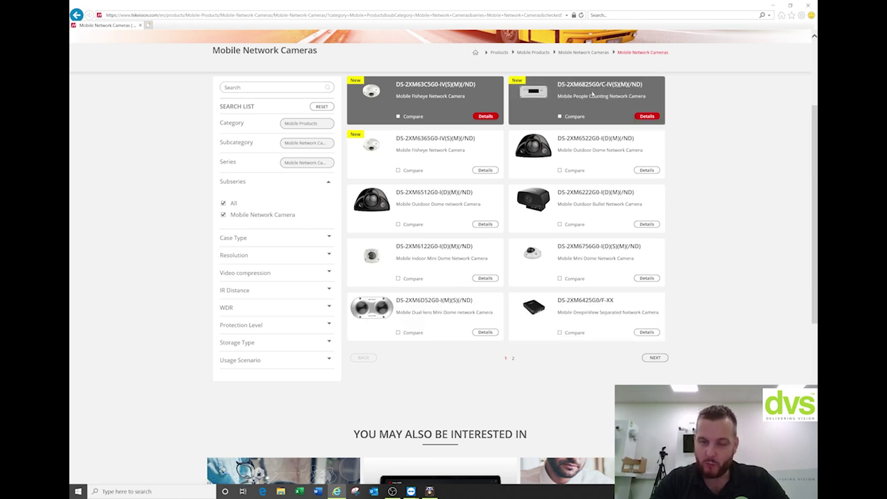
{"action": "left_click", "coordinate": [512, 358]}
{"action": "scroll", "coordinate": [425, 149], "scroll_direction": "up", "scroll_amount": 2}
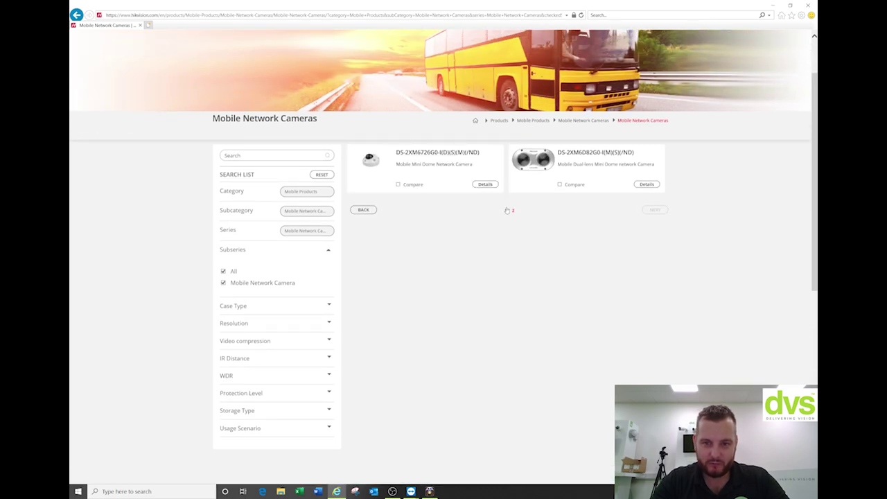
{"action": "left_click", "coordinate": [505, 209]}
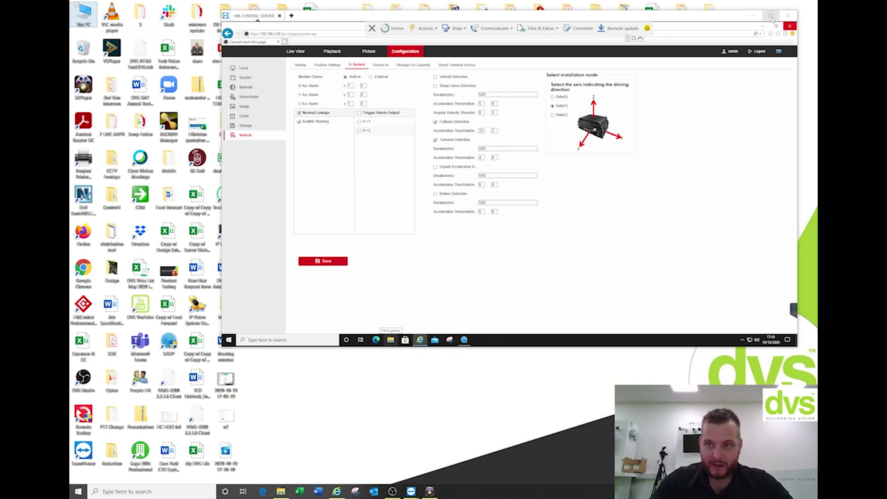
Maximise the remote session, dismiss the 5KPlayer pop-up, then shrink the remote window again.
{"action": "left_click", "coordinate": [780, 16]}
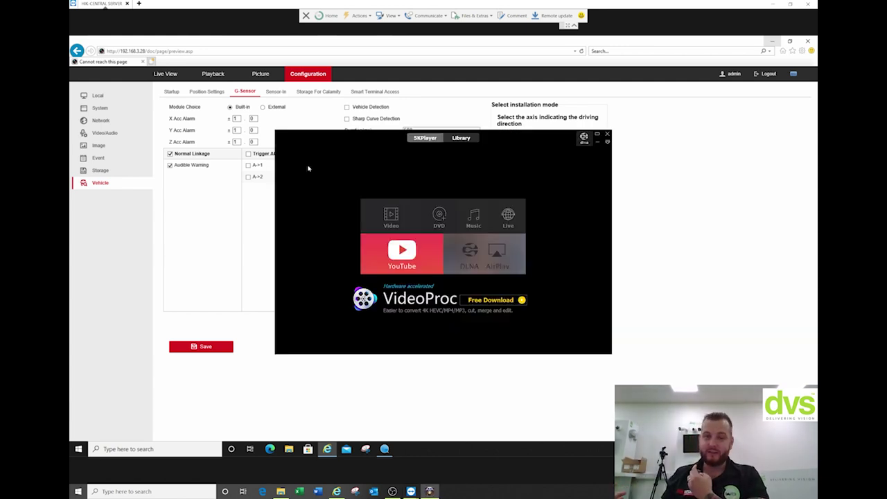
{"action": "left_click", "coordinate": [607, 134]}
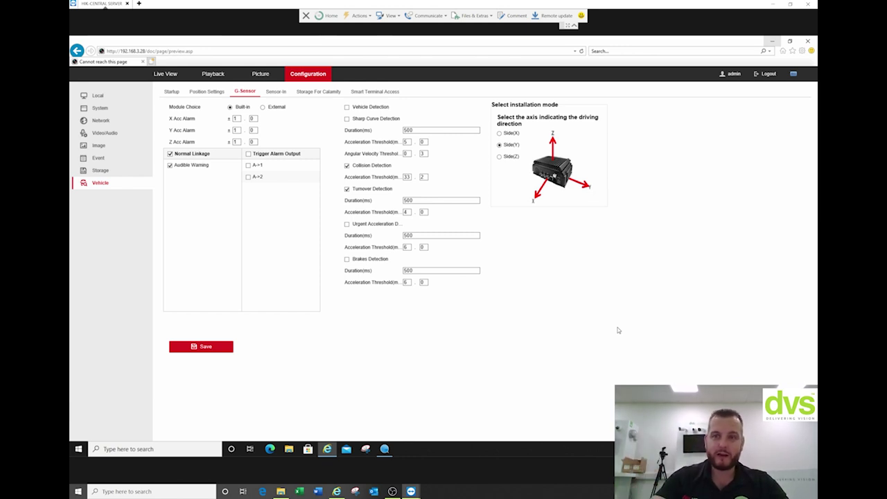
{"action": "left_click", "coordinate": [790, 5]}
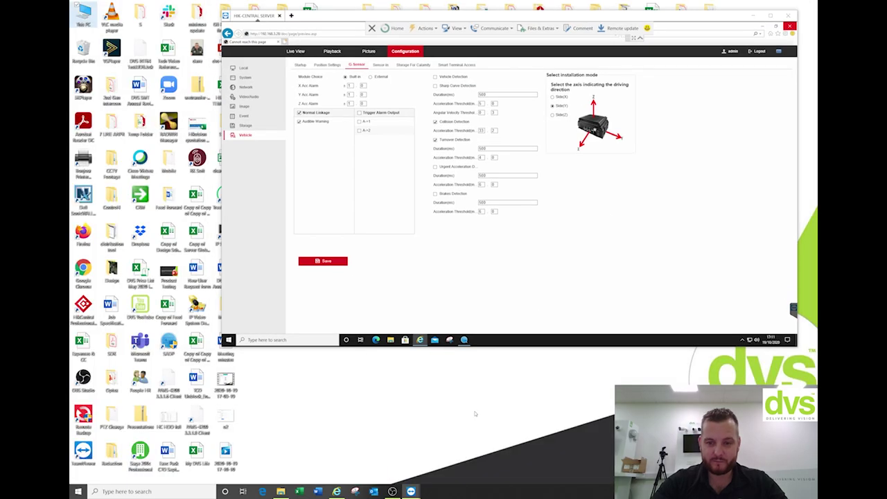